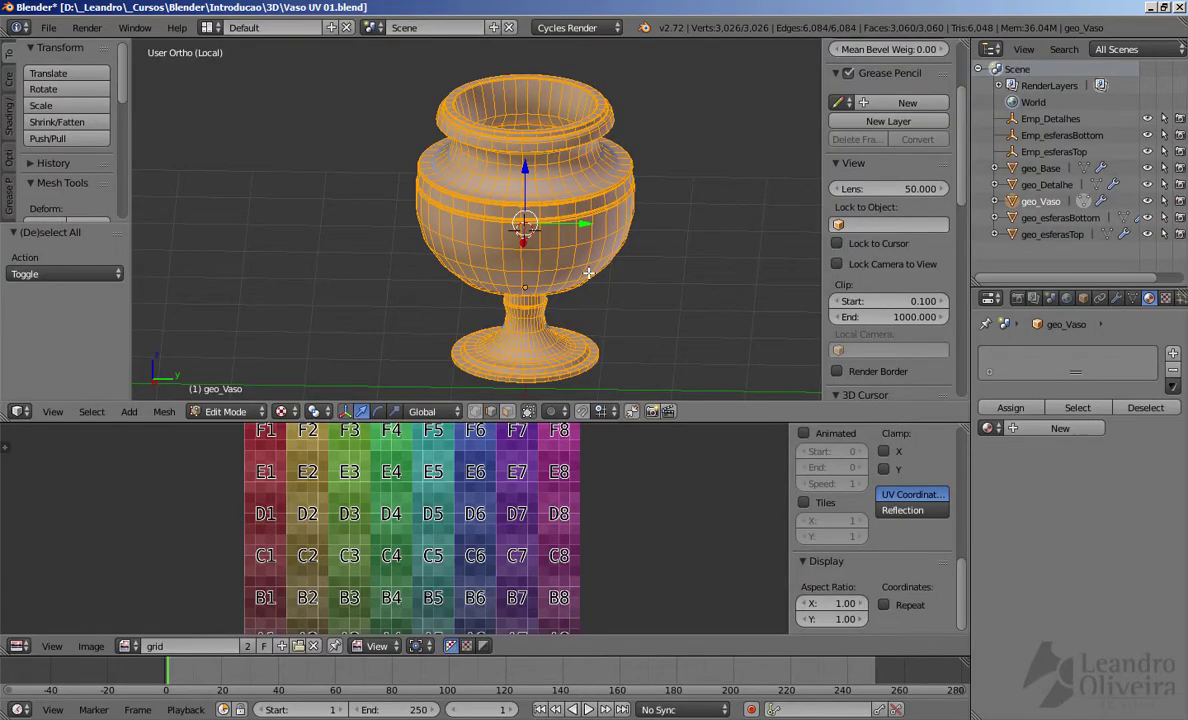
Step: Unwrap the entire vase mesh with the standard Unwrap operation and check its UV layout
{"action": "key", "text": "u"}
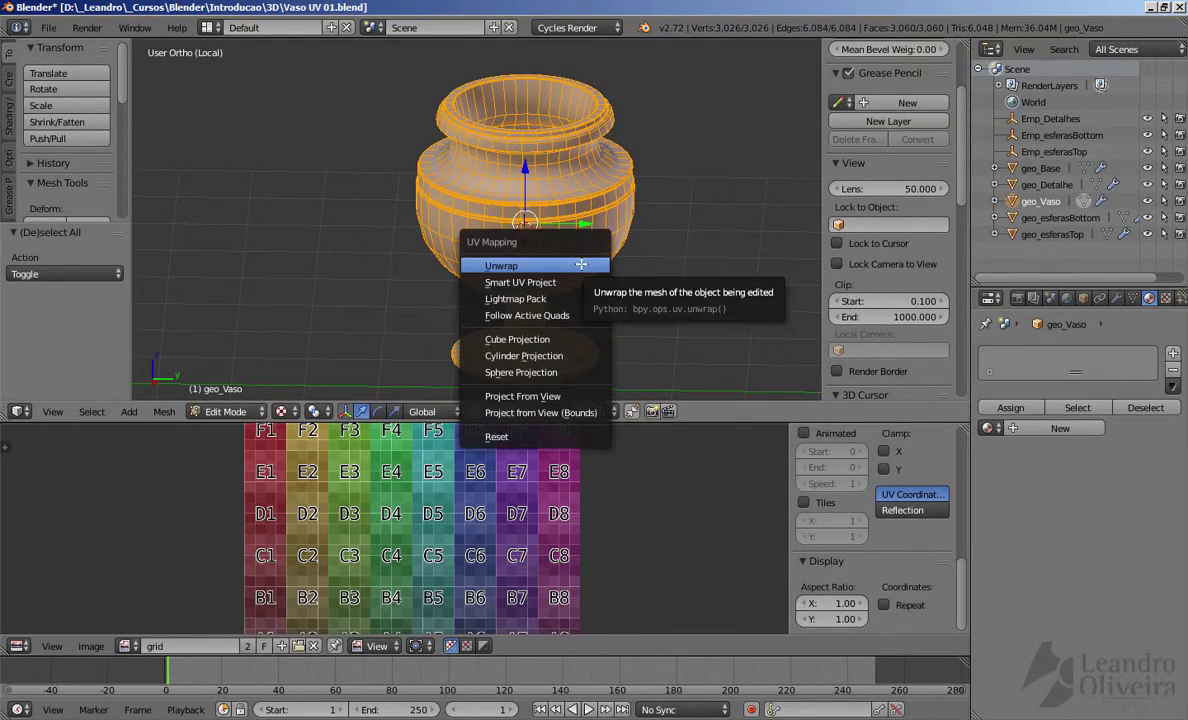
{"action": "left_click", "coordinate": [502, 266]}
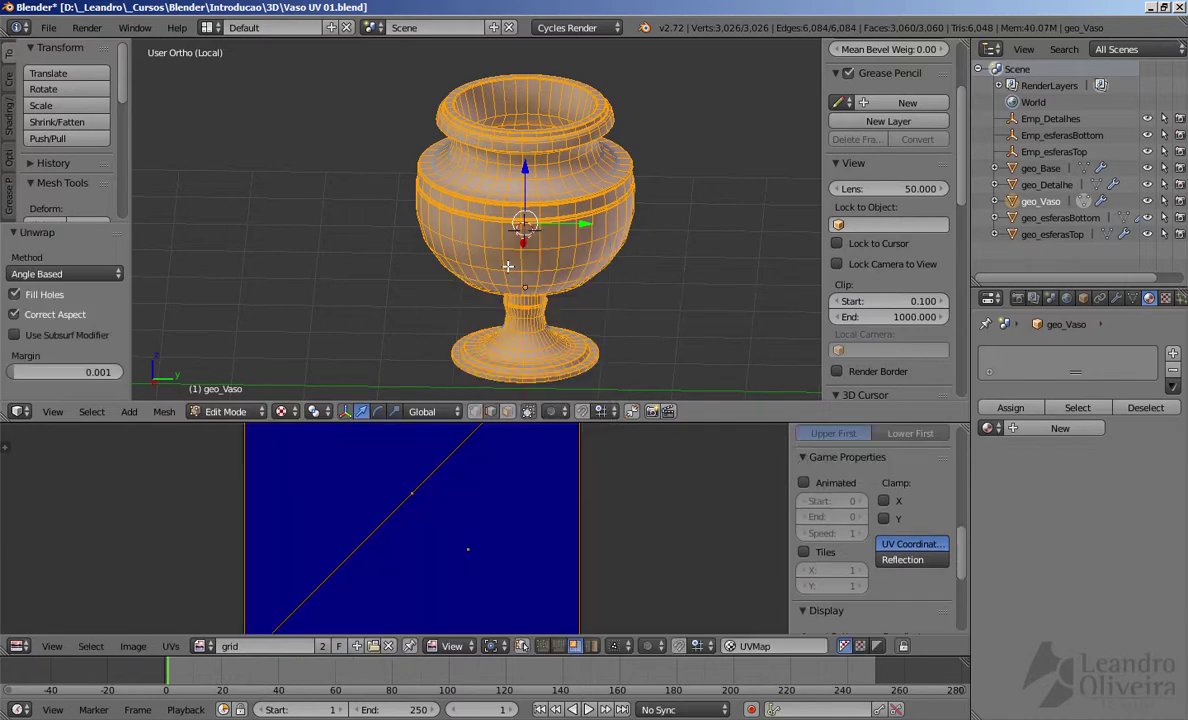
{"action": "scroll", "coordinate": [456, 525], "scroll_direction": "down", "scroll_amount": 6}
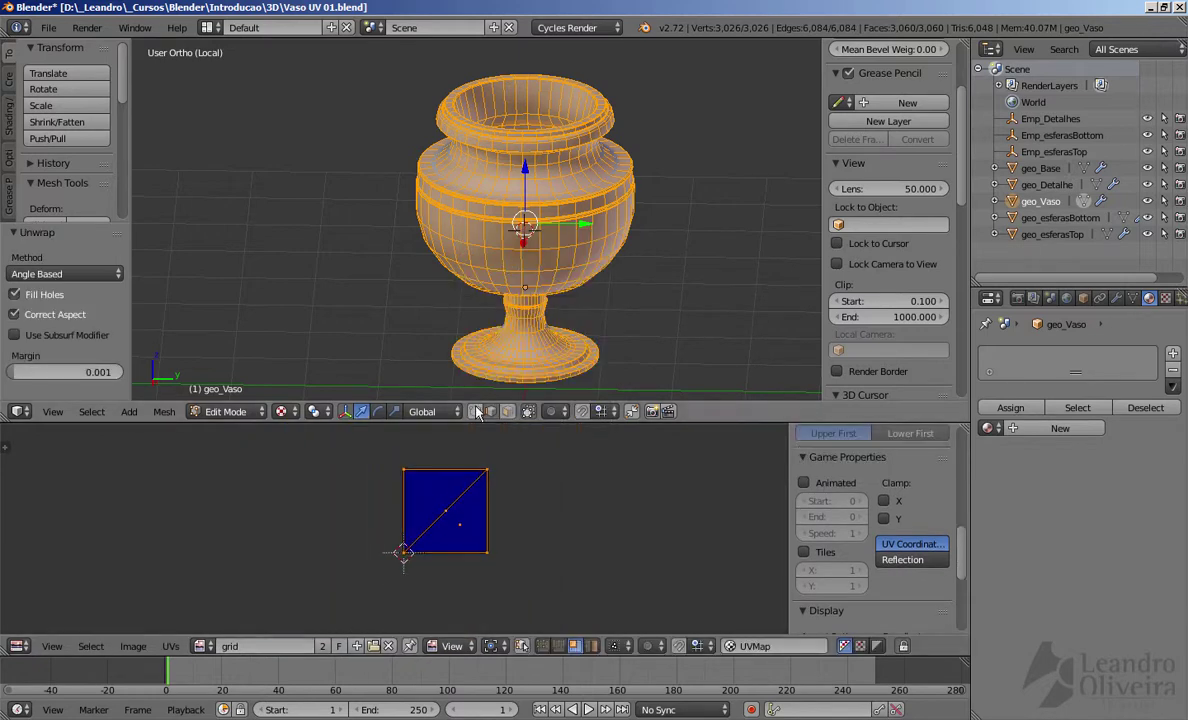
{"action": "scroll", "coordinate": [453, 480], "scroll_direction": "up", "scroll_amount": 4}
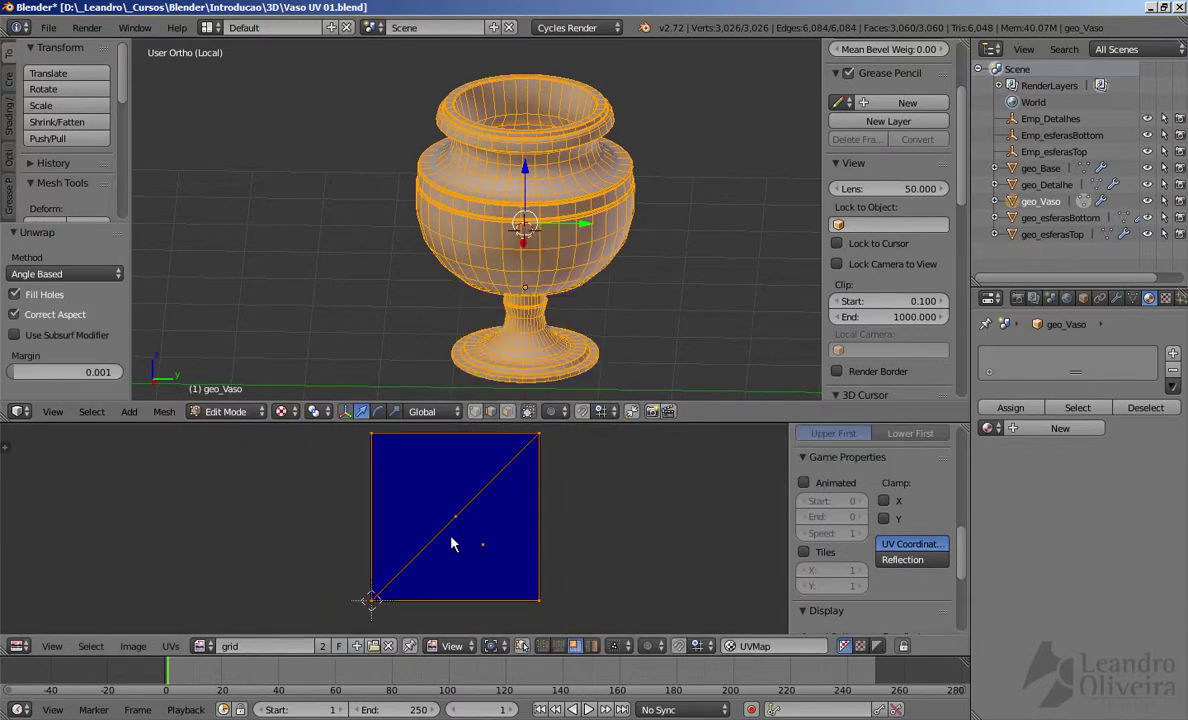
{"action": "scroll", "coordinate": [456, 520], "scroll_direction": "down", "scroll_amount": 2}
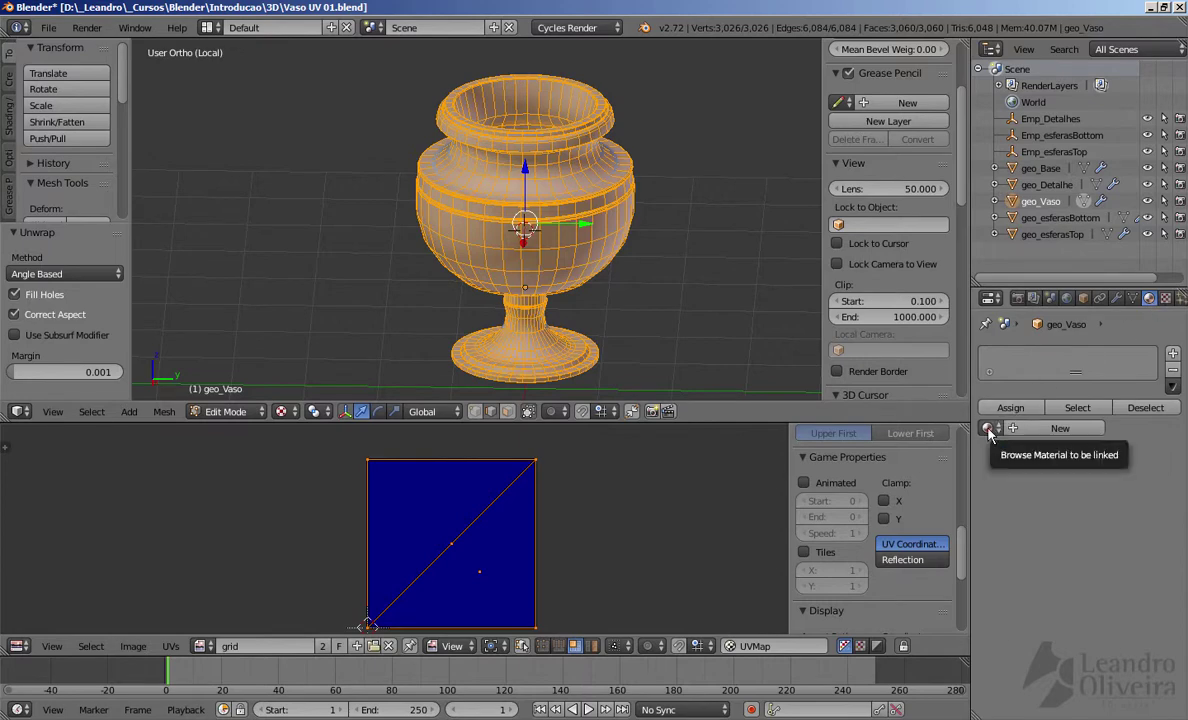
Step: Assign the existing Material.002 grid material to the vase and reduce the selection to a single edge on its body
{"action": "left_click", "coordinate": [988, 428]}
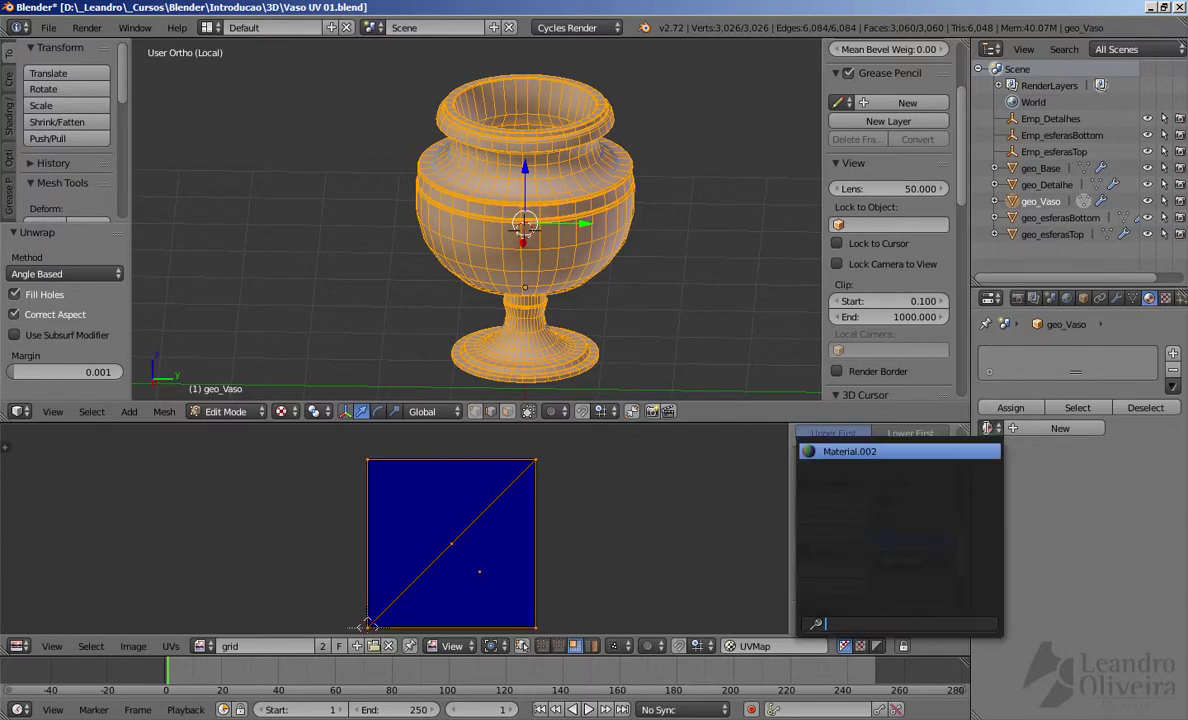
{"action": "left_click", "coordinate": [849, 452]}
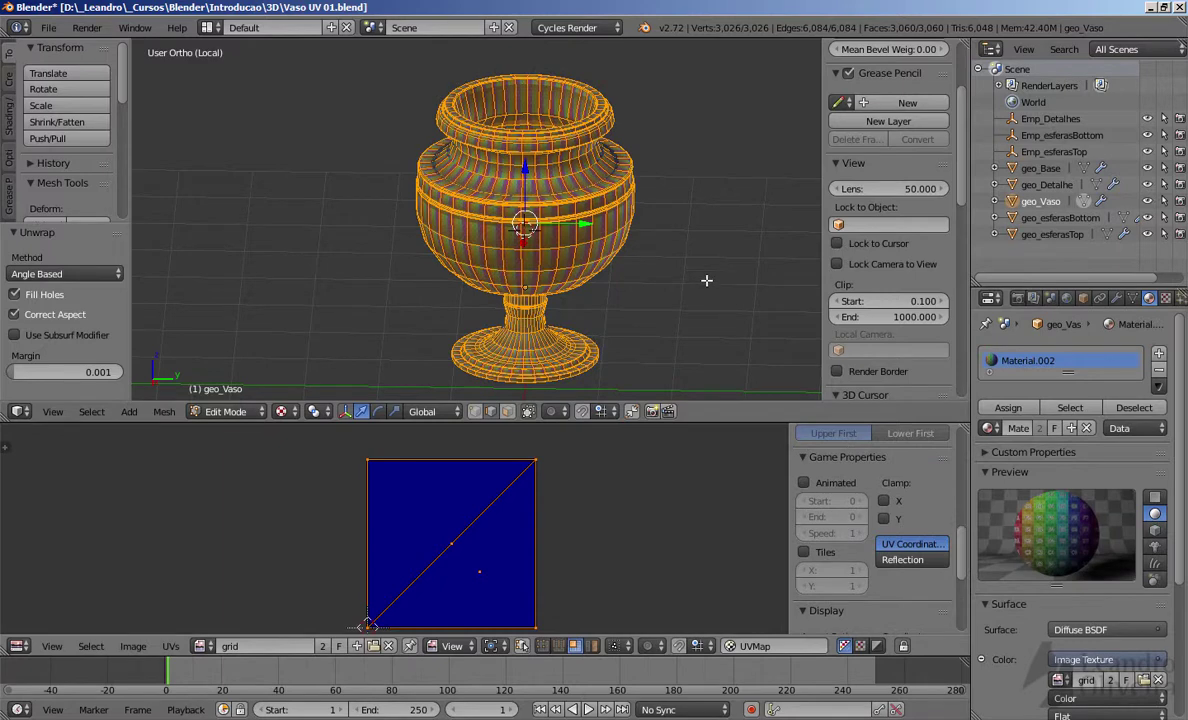
{"action": "right_click", "coordinate": [568, 247]}
Step: Examine how the grid texture is distributed over the vase's body, neck and base
{"action": "middle_click_drag", "start_coordinate": [703, 299], "coordinate": [679, 292]}
{"action": "scroll", "coordinate": [605, 299], "scroll_direction": "up", "scroll_amount": 3}
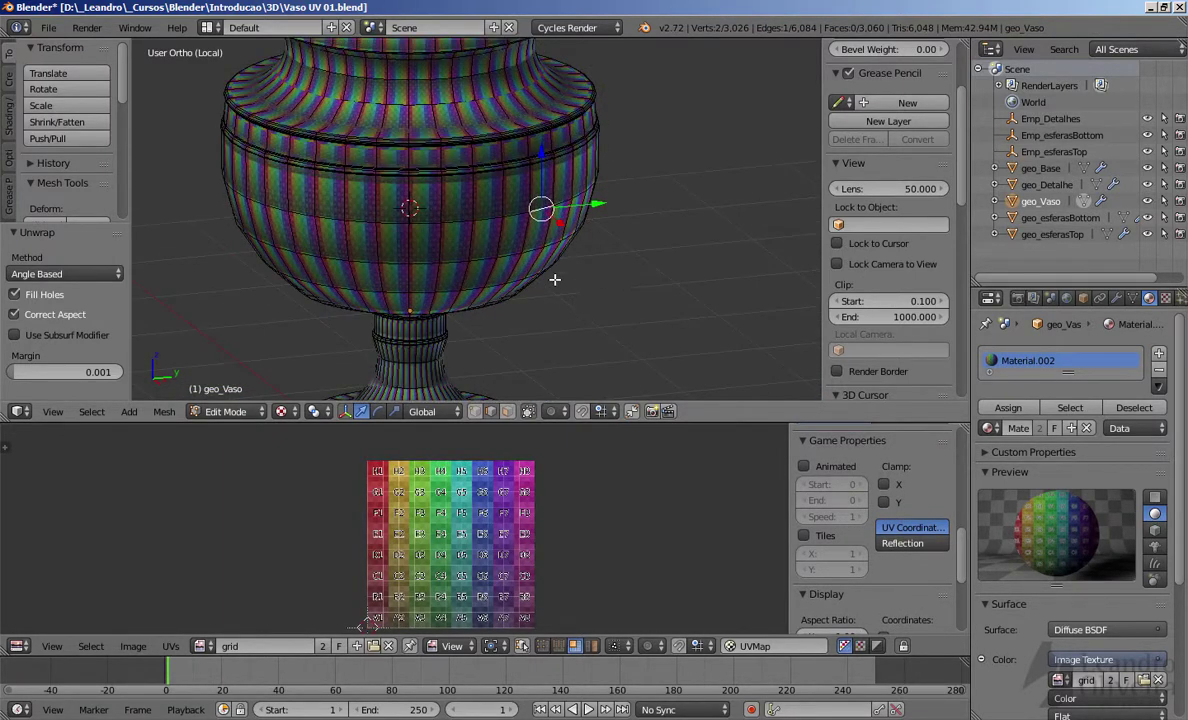
{"action": "scroll", "coordinate": [553, 276], "scroll_direction": "down", "scroll_amount": 2}
{"action": "middle_click_drag", "start_coordinate": [546, 263], "coordinate": [713, 261], "text": "shift"}
{"action": "scroll", "coordinate": [713, 262], "scroll_direction": "up", "scroll_amount": 4}
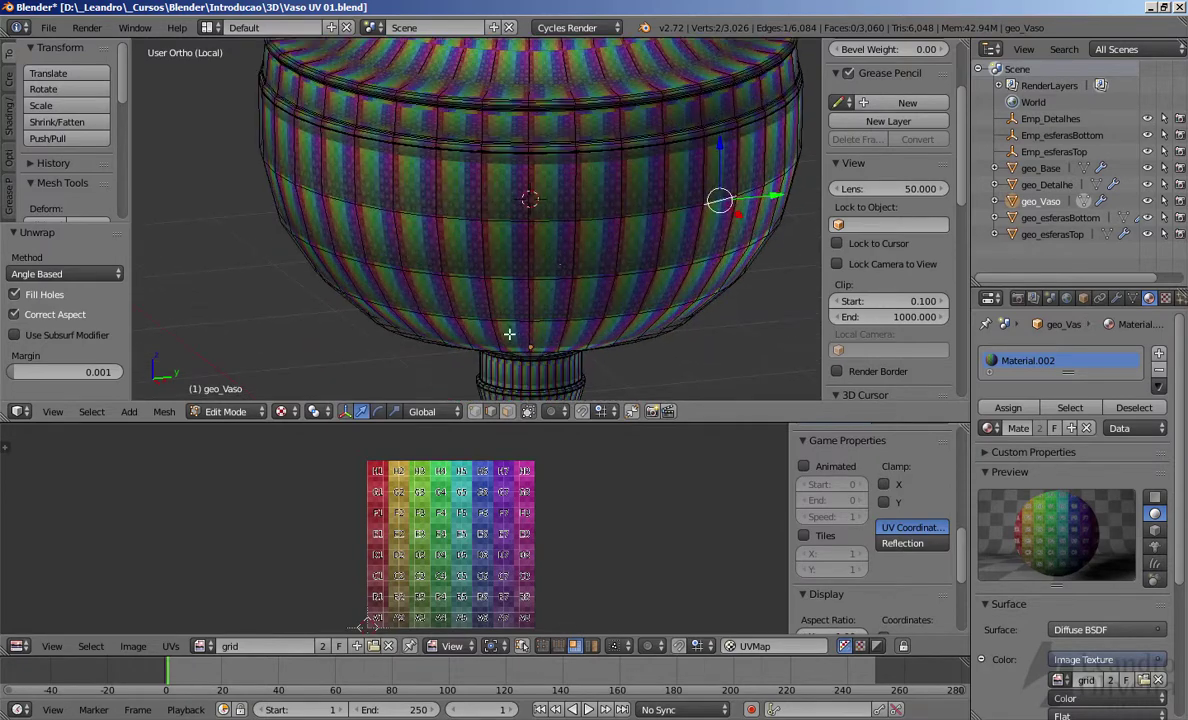
{"action": "middle_click_drag", "start_coordinate": [615, 177], "coordinate": [589, 220], "text": "shift"}
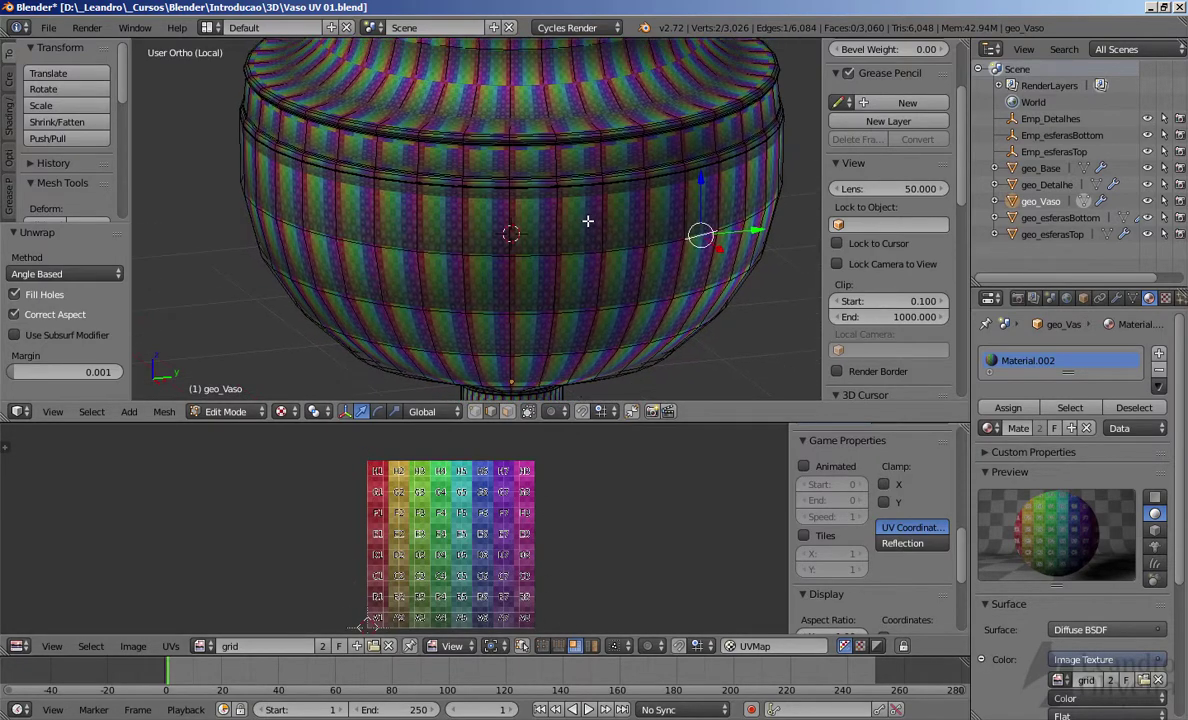
{"action": "scroll", "coordinate": [589, 220], "scroll_direction": "up", "scroll_amount": 3}
{"action": "scroll", "coordinate": [588, 220], "scroll_direction": "down", "scroll_amount": 7}
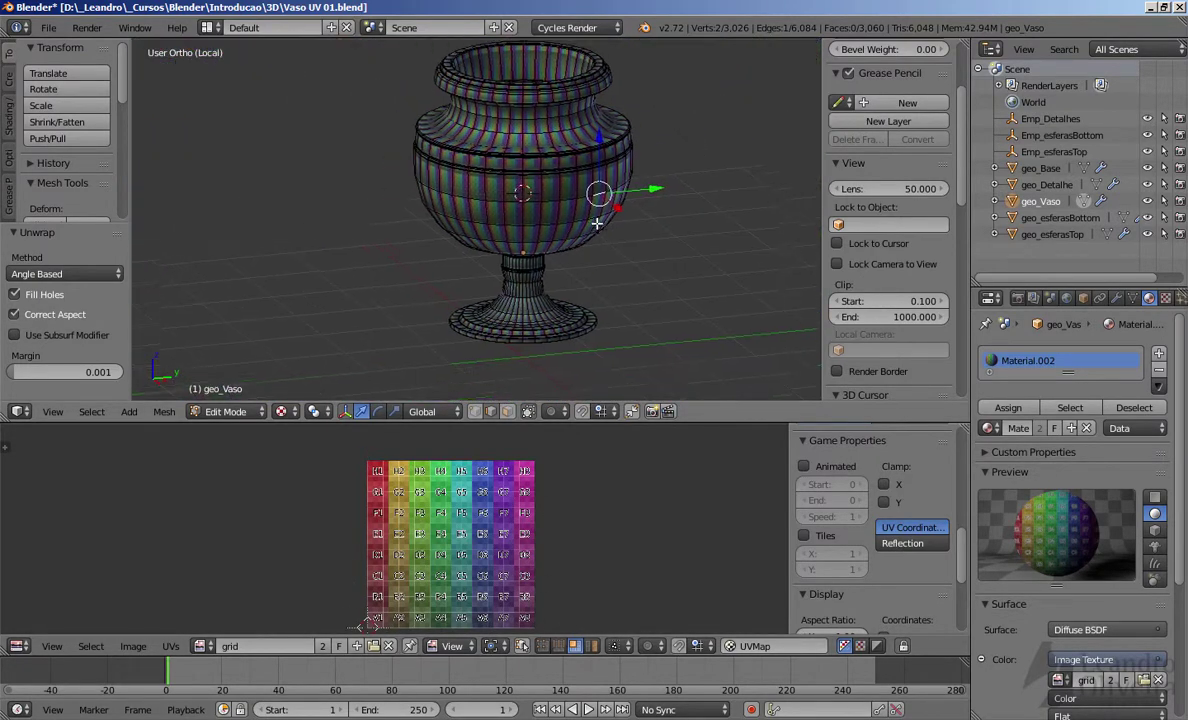
{"action": "mouse_move", "coordinate": [585, 191]}
{"action": "middle_mouse_down", "text": "shift"}
{"action": "mouse_move", "coordinate": [590, 227]}
{"action": "mouse_move", "coordinate": [578, 241]}
{"action": "mouse_move", "coordinate": [592, 208]}
{"action": "middle_mouse_up", "text": "shift"}
{"action": "key", "text": "Tab"}
{"action": "key", "text": "Tab"}
{"action": "scroll", "coordinate": [589, 225], "scroll_direction": "up", "scroll_amount": 3}
{"action": "scroll", "coordinate": [589, 233], "scroll_direction": "down", "scroll_amount": 2}
{"action": "middle_click_drag", "start_coordinate": [590, 225], "coordinate": [617, 220]}
{"action": "scroll", "coordinate": [598, 217], "scroll_direction": "up", "scroll_amount": 2}
Step: Select the vertical edge loop running along the vase's profile from the top view
{"action": "key", "text": "ctrl+Tab"}
{"action": "left_click", "coordinate": [499, 229]}
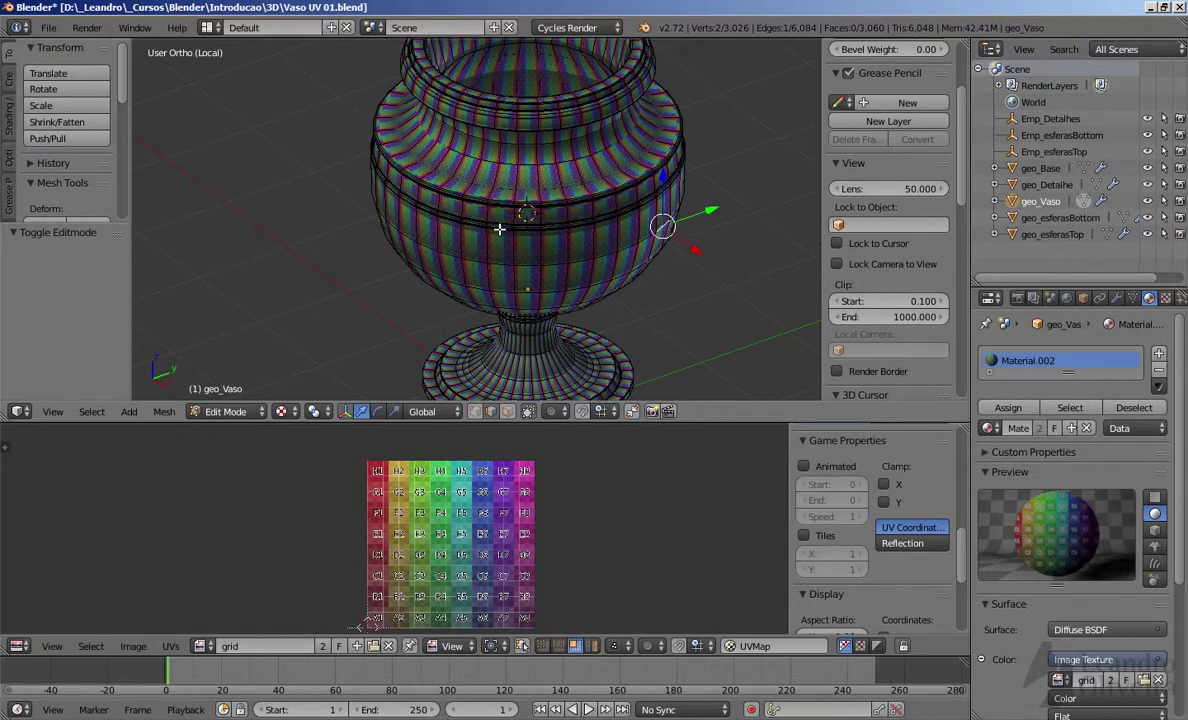
{"action": "middle_click_drag", "start_coordinate": [588, 163], "coordinate": [538, 241], "text": "shift"}
{"action": "scroll", "coordinate": [538, 236], "scroll_direction": "up", "scroll_amount": 2}
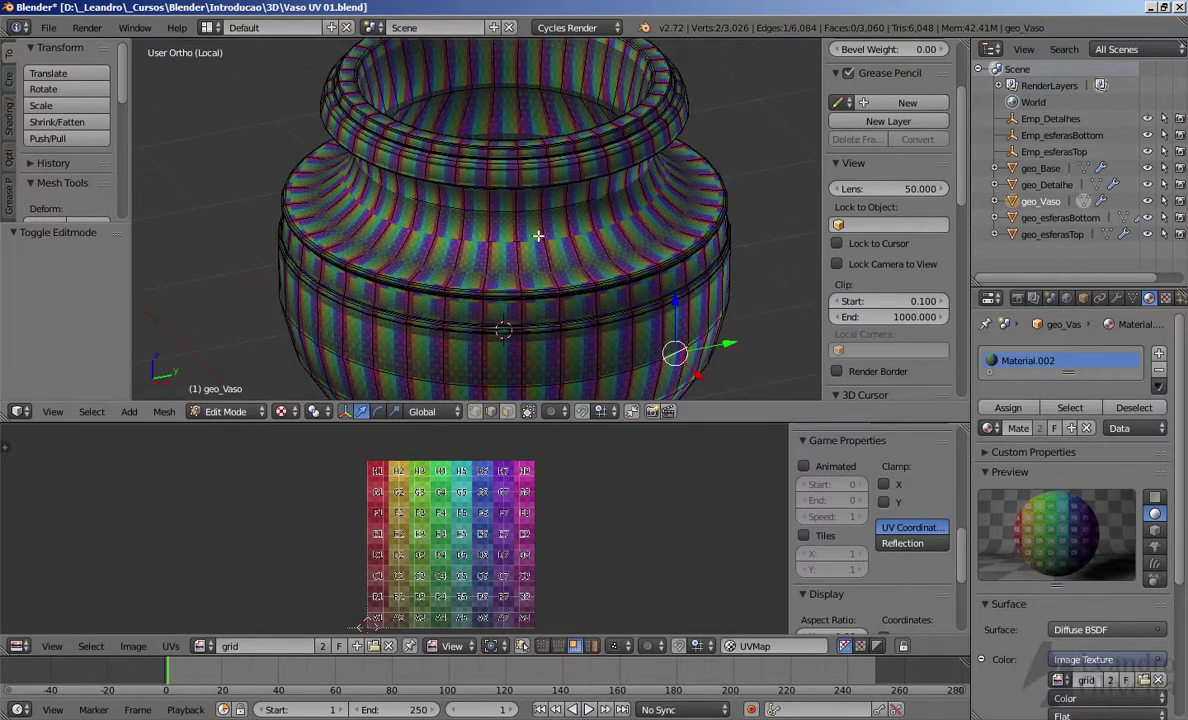
{"action": "key", "text": "KP_7"}
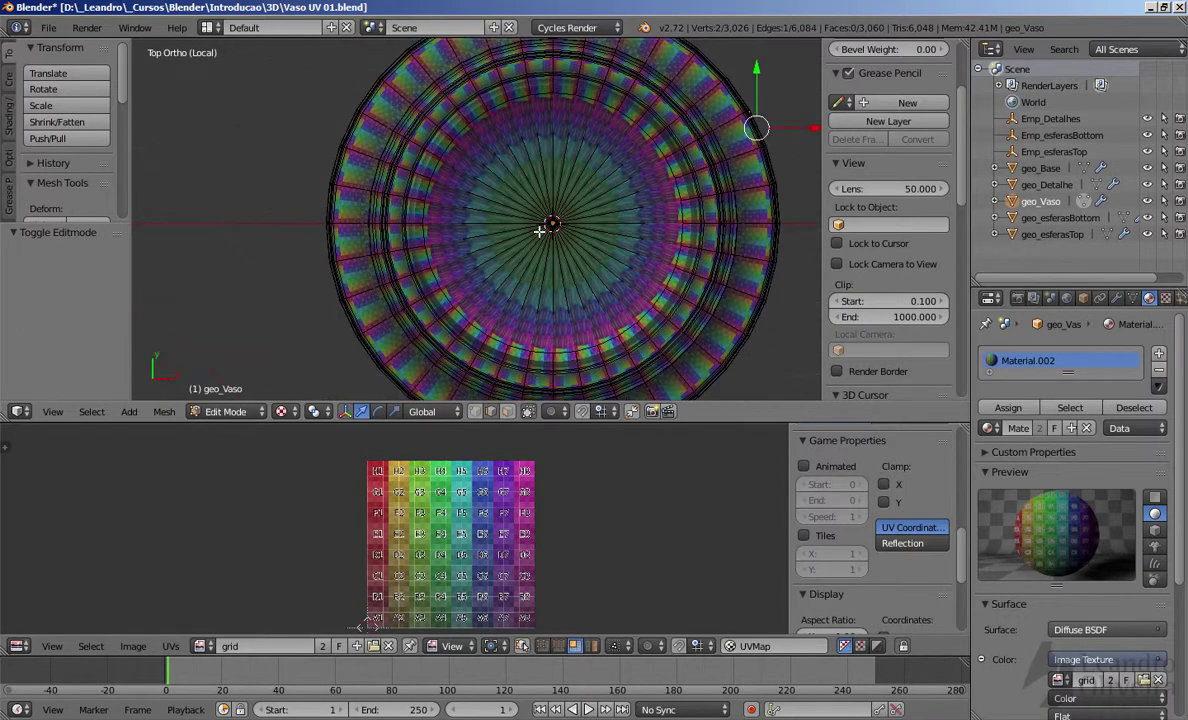
{"action": "left_click", "coordinate": [750, 221], "text": "alt"}
{"action": "scroll", "coordinate": [695, 222], "scroll_direction": "down", "scroll_amount": 4}
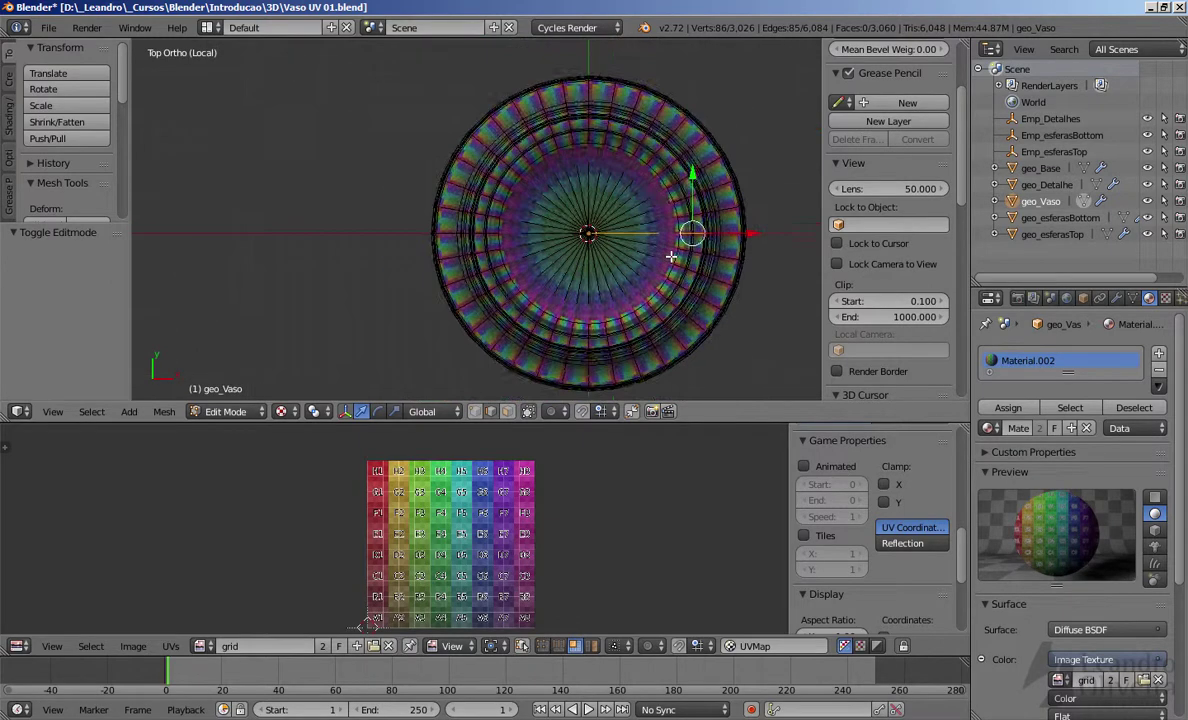
Step: Add the circular edge loop around the underside rim of the vase's foot to the selection
{"action": "middle_click_drag", "start_coordinate": [695, 230], "coordinate": [616, 73]}
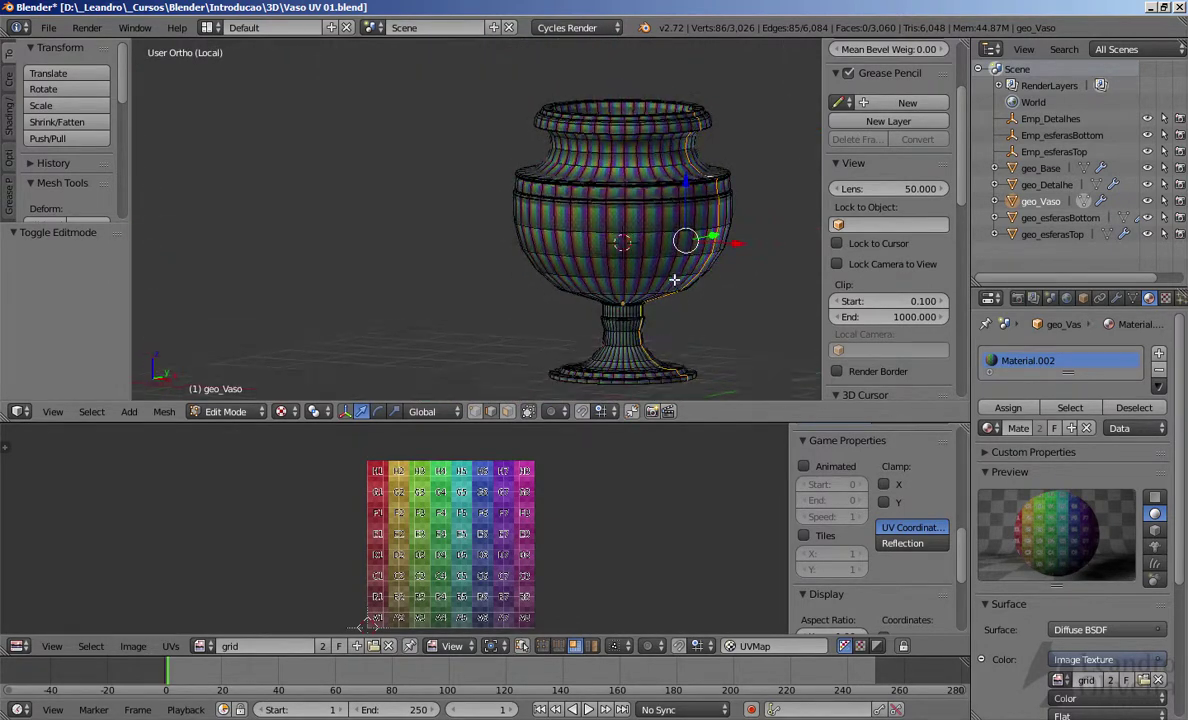
{"action": "middle_click_drag", "start_coordinate": [678, 320], "coordinate": [623, 352]}
{"action": "scroll", "coordinate": [626, 348], "scroll_direction": "up", "scroll_amount": 3}
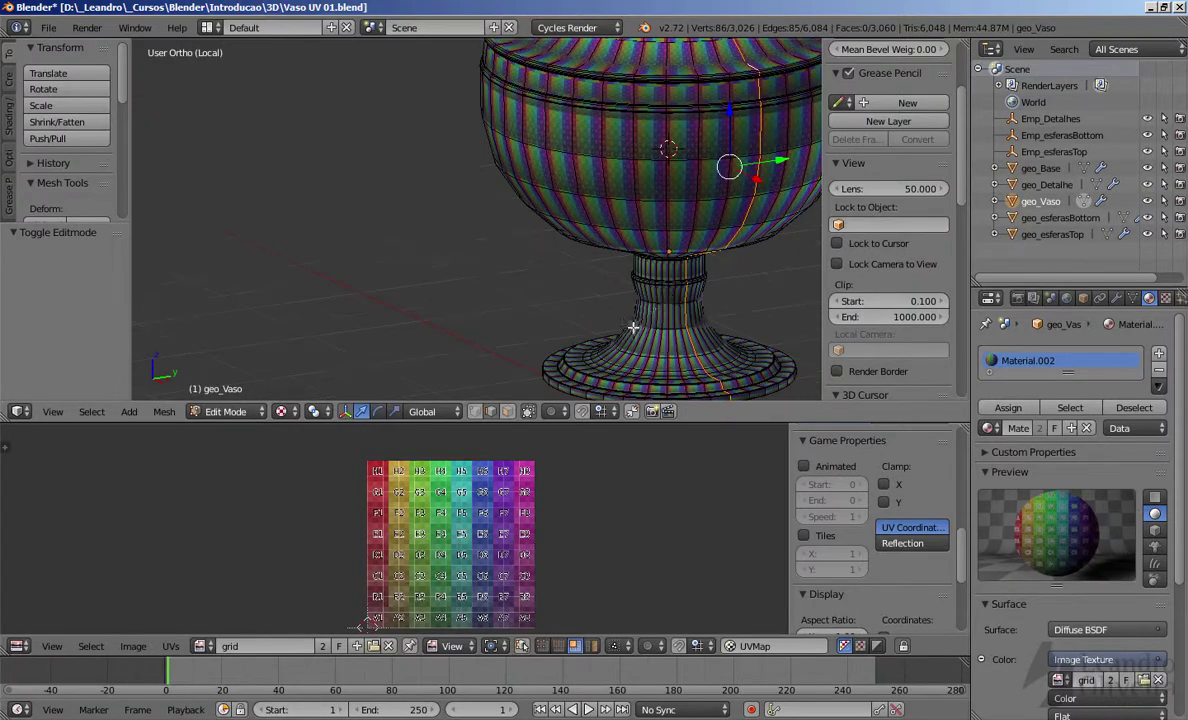
{"action": "middle_click_drag", "start_coordinate": [774, 350], "coordinate": [634, 180], "text": "shift"}
{"action": "scroll", "coordinate": [622, 250], "scroll_direction": "up", "scroll_amount": 3}
{"action": "middle_click_drag", "start_coordinate": [630, 247], "coordinate": [610, 212], "text": "shift"}
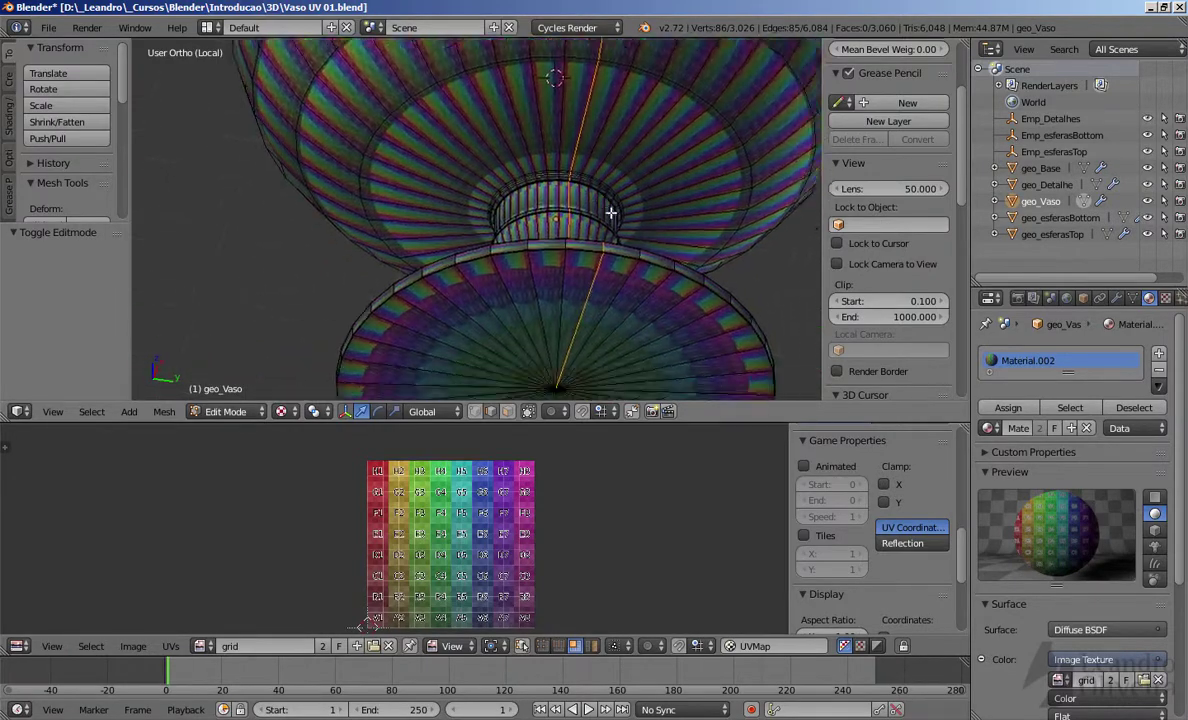
{"action": "scroll", "coordinate": [639, 275], "scroll_direction": "up", "scroll_amount": 2}
{"action": "middle_click_drag", "start_coordinate": [639, 275], "coordinate": [605, 215], "text": "shift"}
{"action": "scroll", "coordinate": [605, 215], "scroll_direction": "up", "scroll_amount": 4}
{"action": "scroll", "coordinate": [492, 200], "scroll_direction": "up", "scroll_amount": 2}
{"action": "middle_click_drag", "start_coordinate": [492, 200], "coordinate": [512, 232], "text": "shift"}
{"action": "scroll", "coordinate": [536, 222], "scroll_direction": "up", "scroll_amount": 3}
{"action": "scroll", "coordinate": [515, 282], "scroll_direction": "up", "scroll_amount": 4}
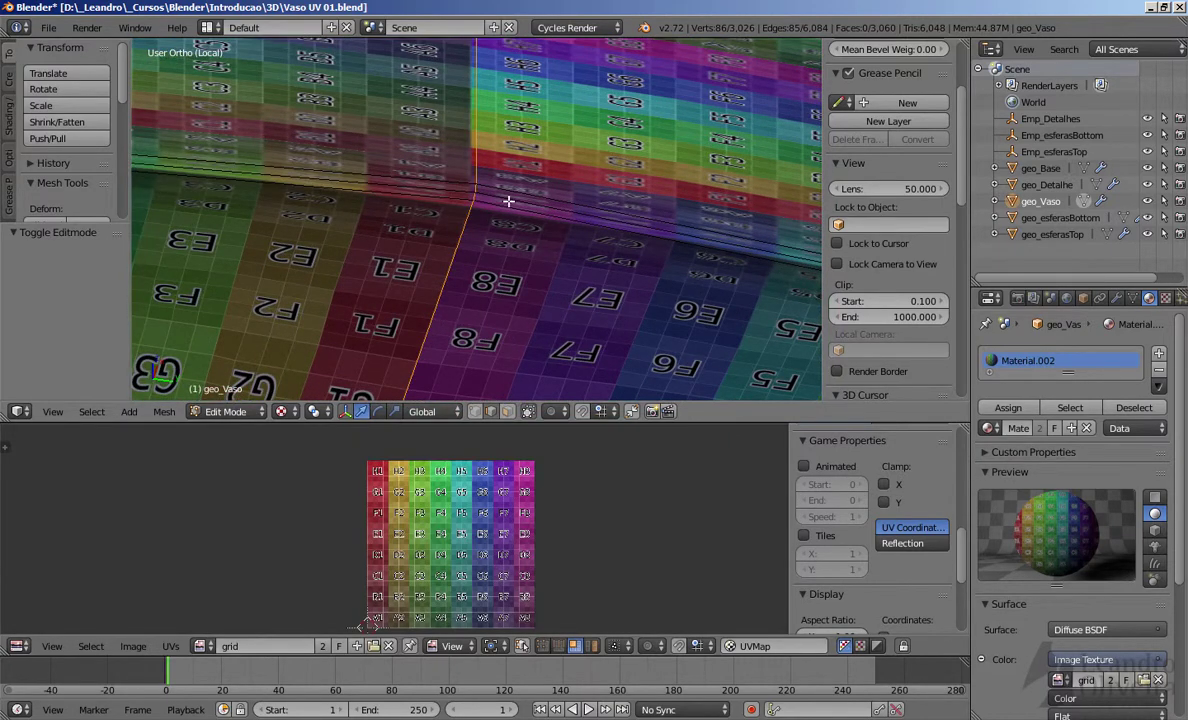
{"action": "right_click", "coordinate": [508, 201], "text": "alt+shift"}
{"action": "scroll", "coordinate": [484, 263], "scroll_direction": "down", "scroll_amount": 6}
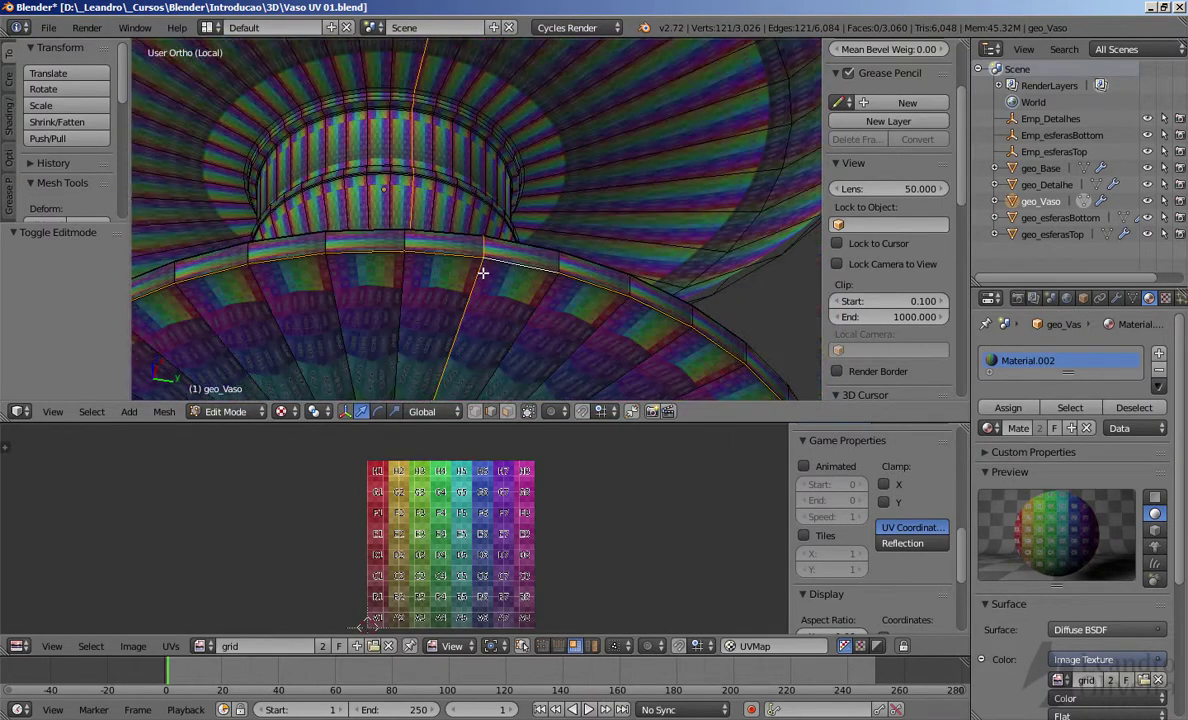
Step: Add the circular edge loop around the inner rim of the vase's mouth to the selection
{"action": "middle_click_drag", "start_coordinate": [483, 273], "coordinate": [539, 184]}
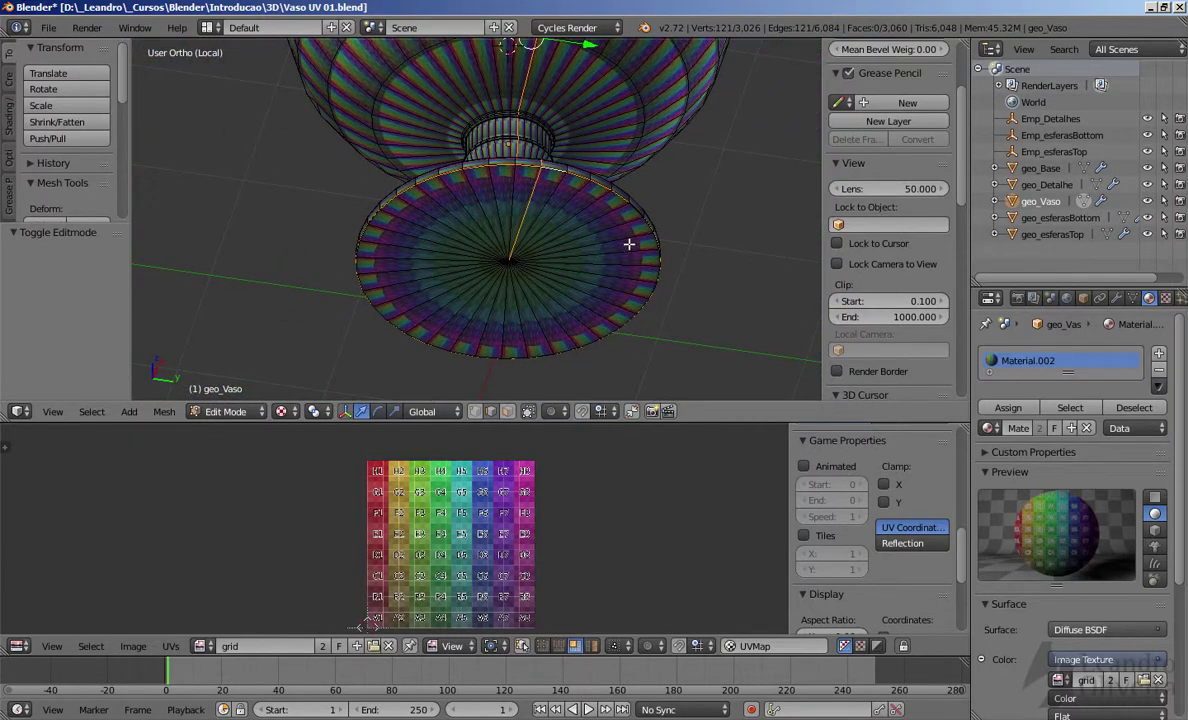
{"action": "middle_click_drag", "start_coordinate": [510, 280], "coordinate": [473, 177]}
{"action": "scroll", "coordinate": [556, 284], "scroll_direction": "up", "scroll_amount": 5}
{"action": "scroll", "coordinate": [576, 222], "scroll_direction": "up", "scroll_amount": 5}
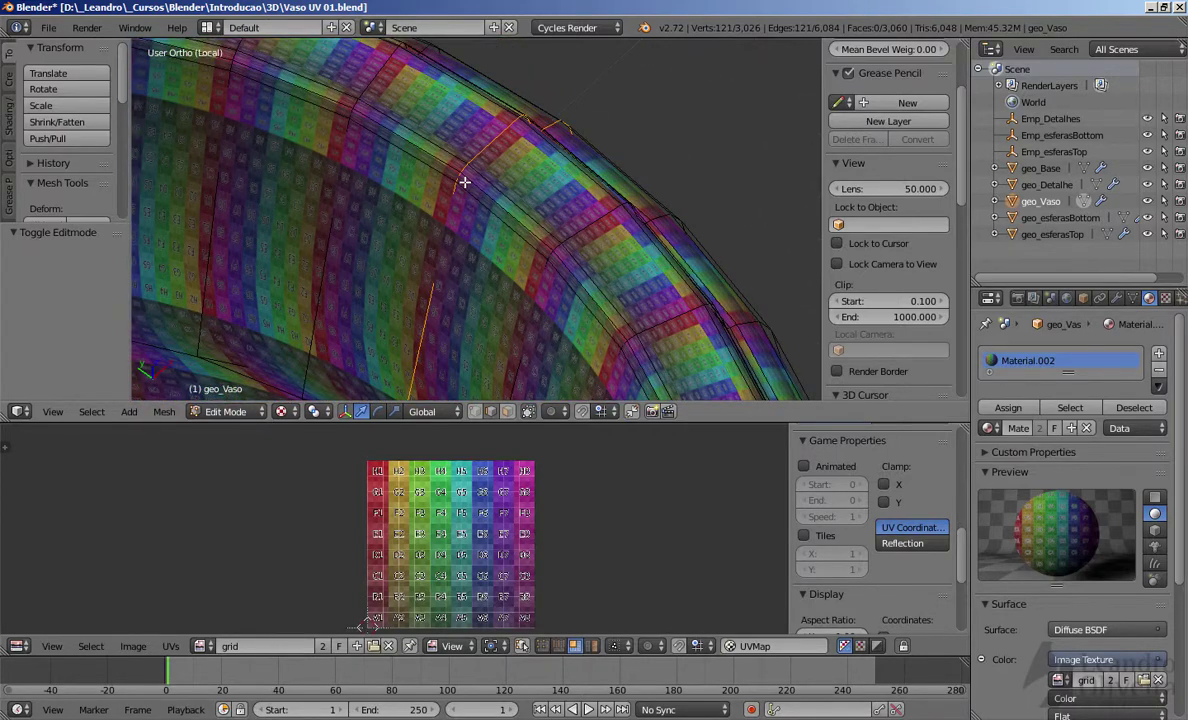
{"action": "right_click", "coordinate": [469, 179], "text": "alt+shift"}
{"action": "scroll", "coordinate": [469, 186], "scroll_direction": "down", "scroll_amount": 10}
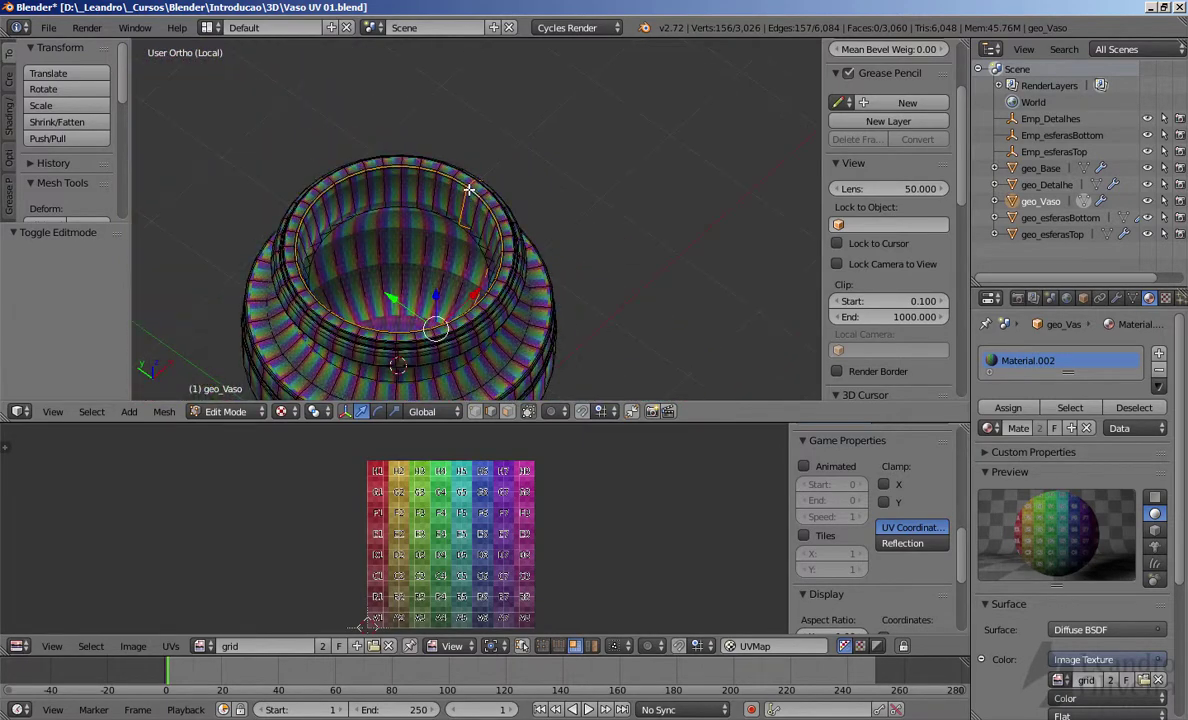
Step: Deselect the radial edge on the underside of the foot, keeping the rest of the edge selection
{"action": "middle_click_drag", "start_coordinate": [462, 190], "coordinate": [652, 255]}
{"action": "scroll", "coordinate": [600, 200], "scroll_direction": "down", "scroll_amount": 5}
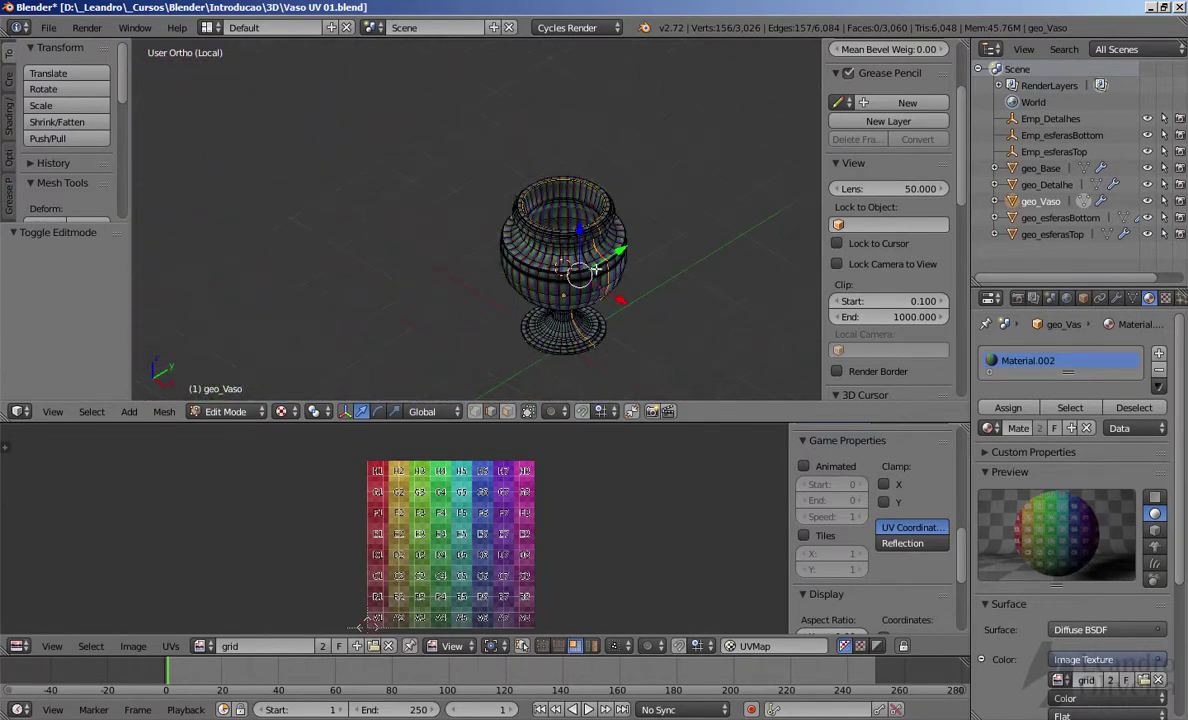
{"action": "middle_click_drag", "start_coordinate": [583, 318], "coordinate": [560, 187]}
{"action": "scroll", "coordinate": [573, 262], "scroll_direction": "up", "scroll_amount": 6}
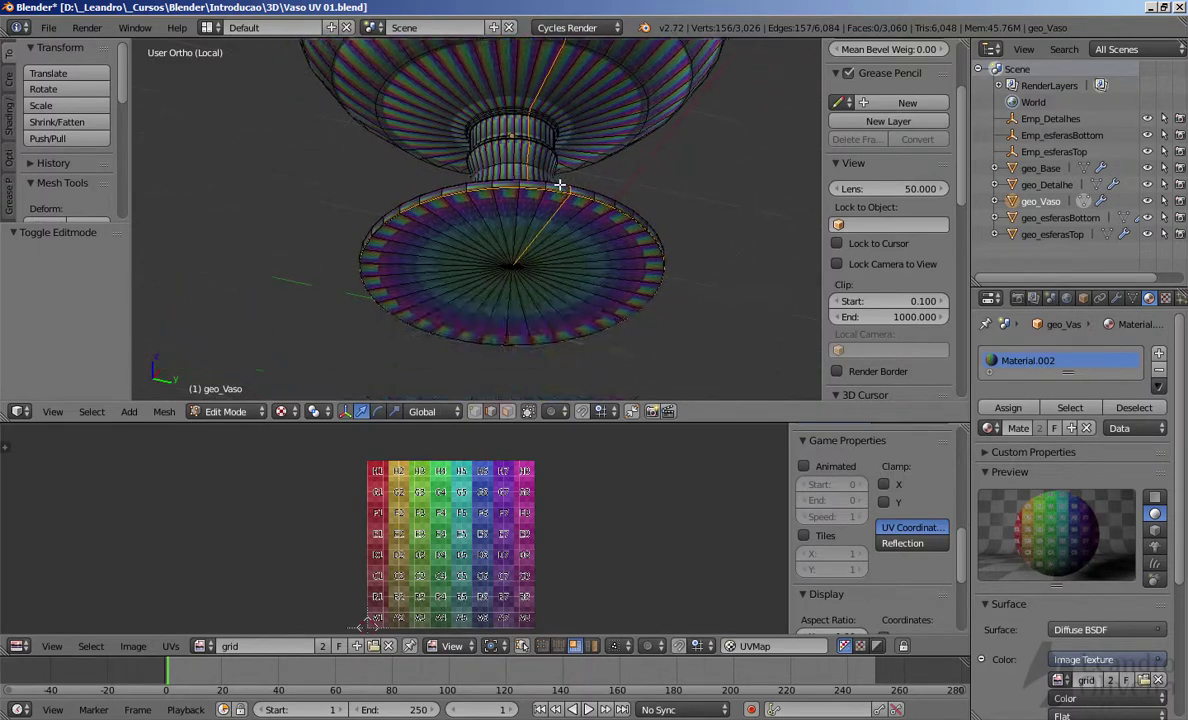
{"action": "scroll", "coordinate": [560, 190], "scroll_direction": "up", "scroll_amount": 6}
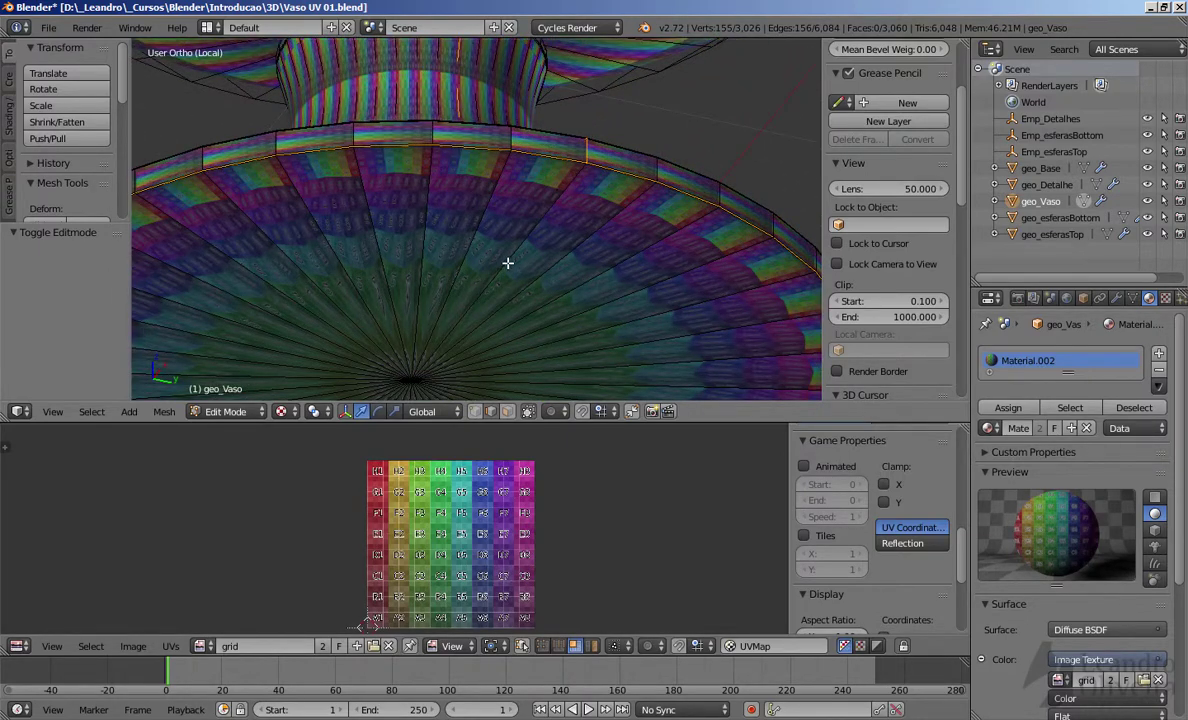
{"action": "scroll", "coordinate": [508, 263], "scroll_direction": "down", "scroll_amount": 4}
{"action": "middle_click_drag", "start_coordinate": [509, 263], "coordinate": [599, 182]}
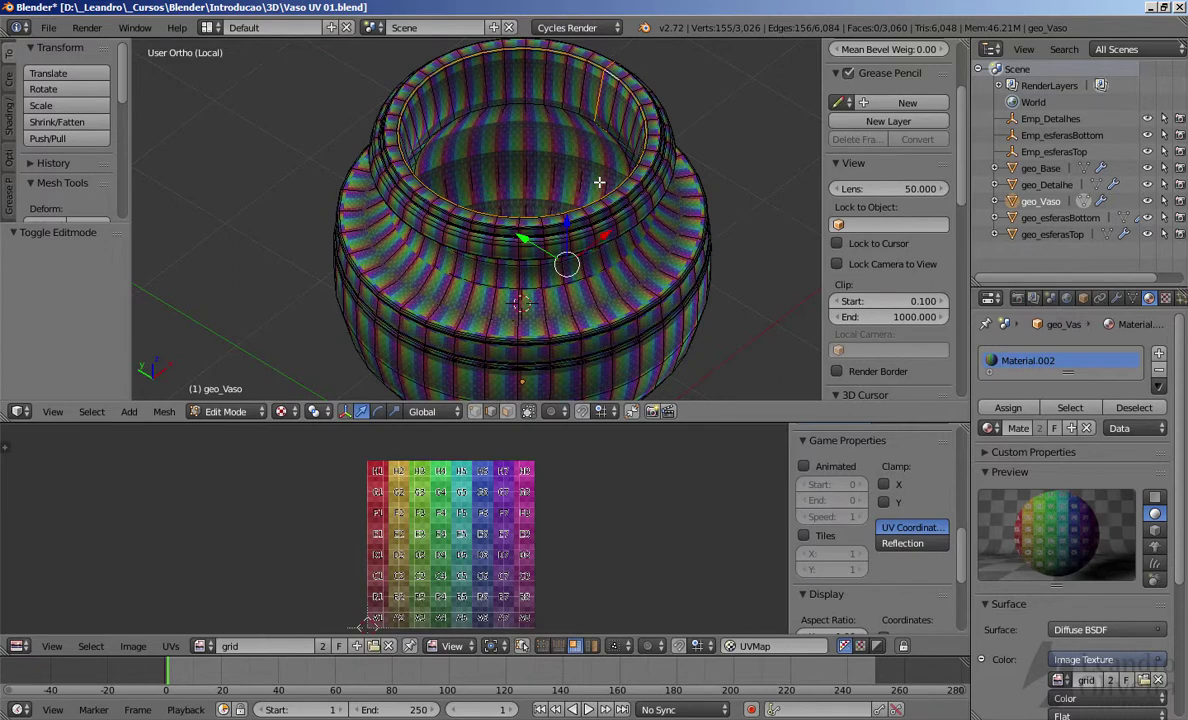
Step: Mark the selected edges as seams and select a single edge on the vase's body instead
{"action": "key", "text": "ctrl+e"}
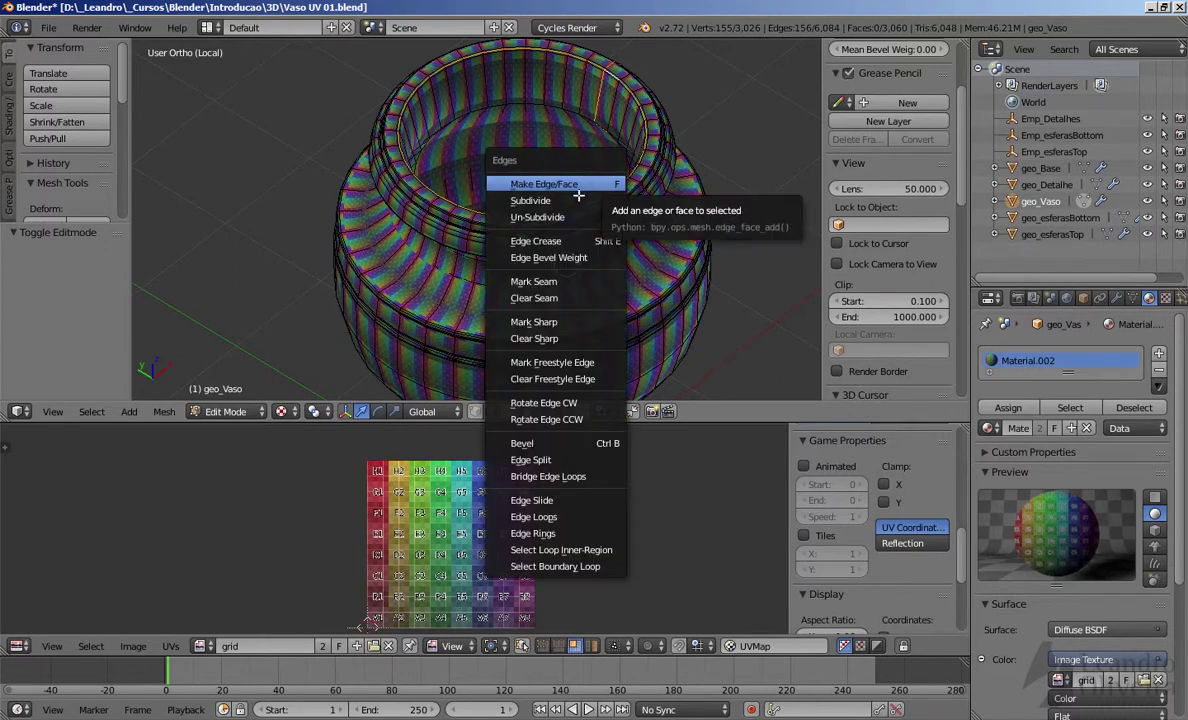
{"action": "left_click", "coordinate": [553, 283]}
{"action": "middle_click_drag", "start_coordinate": [560, 270], "coordinate": [594, 79]}
{"action": "right_click", "coordinate": [478, 211]}
{"action": "scroll", "coordinate": [631, 230], "scroll_direction": "down", "scroll_amount": 2}
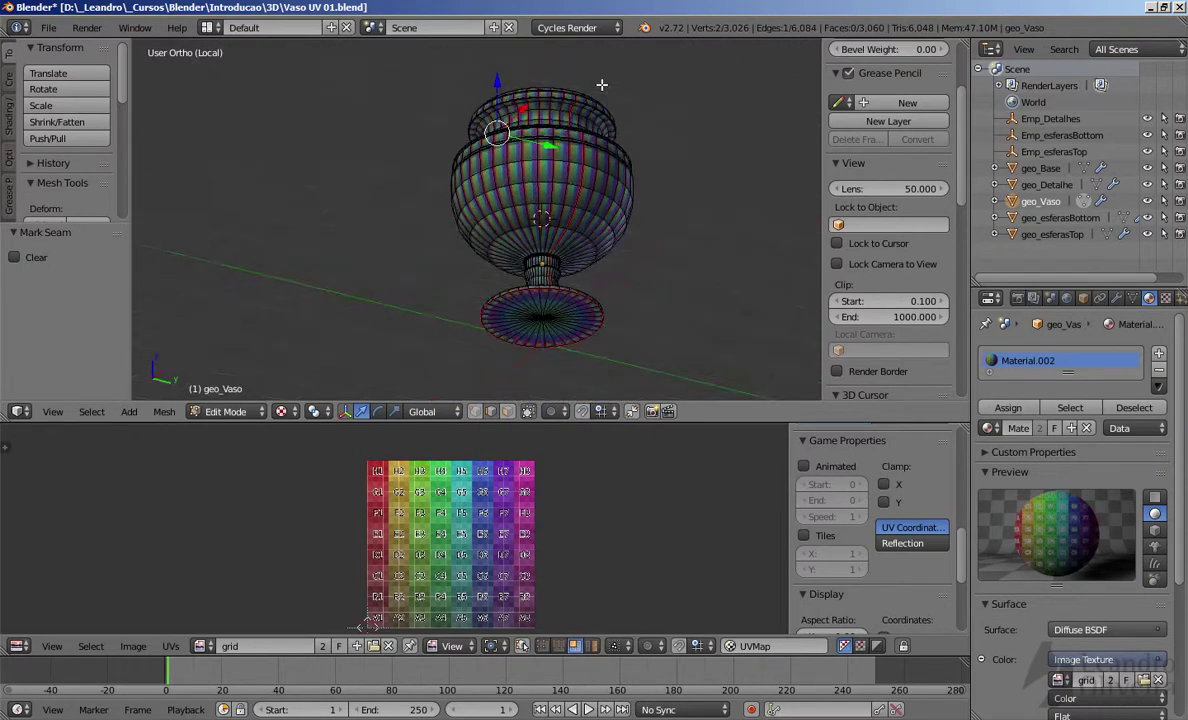
Step: Examine the marked seams on the vase's mouth, body and the underside of its foot
{"action": "scroll", "coordinate": [565, 233], "scroll_direction": "up", "scroll_amount": 3}
{"action": "middle_click_drag", "start_coordinate": [594, 179], "coordinate": [475, 207]}
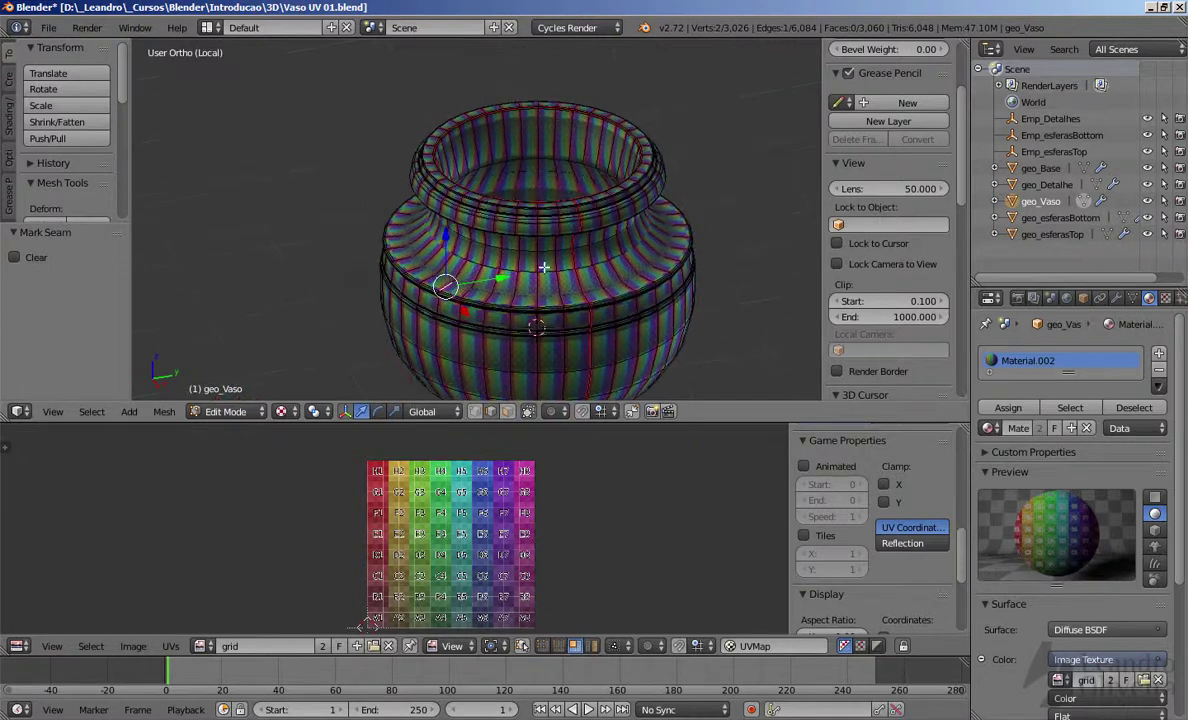
{"action": "middle_click_drag", "start_coordinate": [544, 265], "coordinate": [300, 180], "text": "shift"}
{"action": "scroll", "coordinate": [490, 205], "scroll_direction": "down", "scroll_amount": 3}
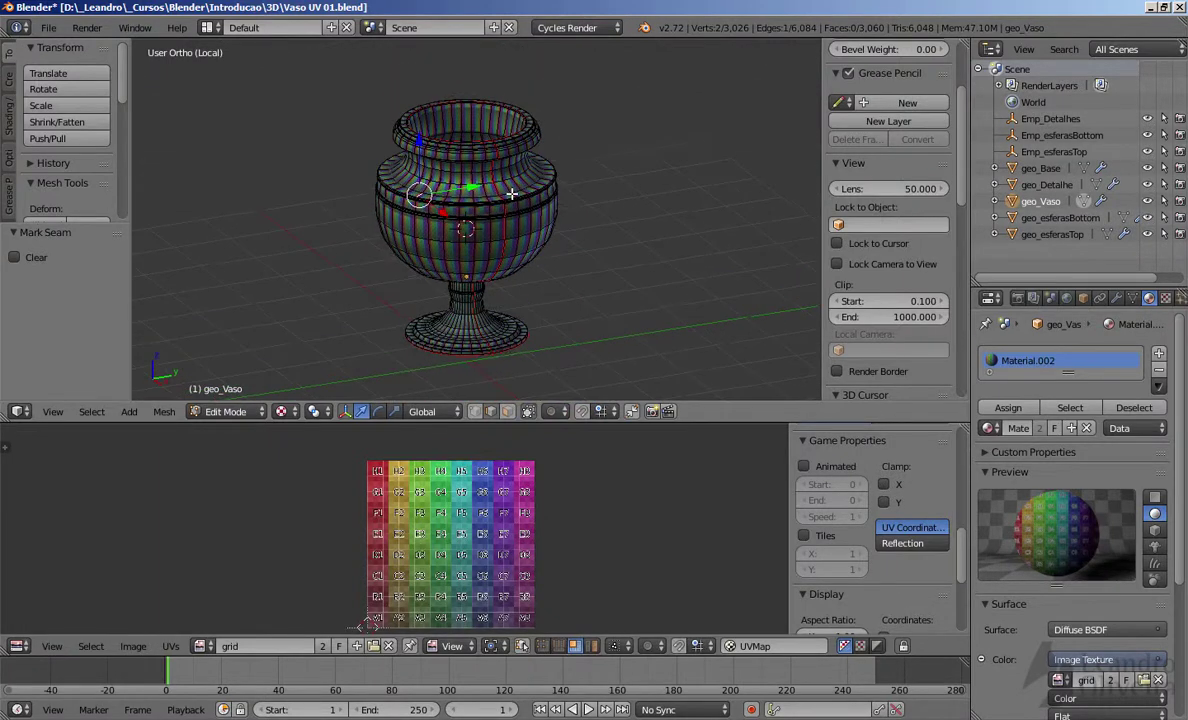
{"action": "middle_click_drag", "start_coordinate": [444, 229], "coordinate": [555, 108]}
{"action": "scroll", "coordinate": [481, 254], "scroll_direction": "up", "scroll_amount": 1}
{"action": "scroll", "coordinate": [560, 168], "scroll_direction": "up", "scroll_amount": 3}
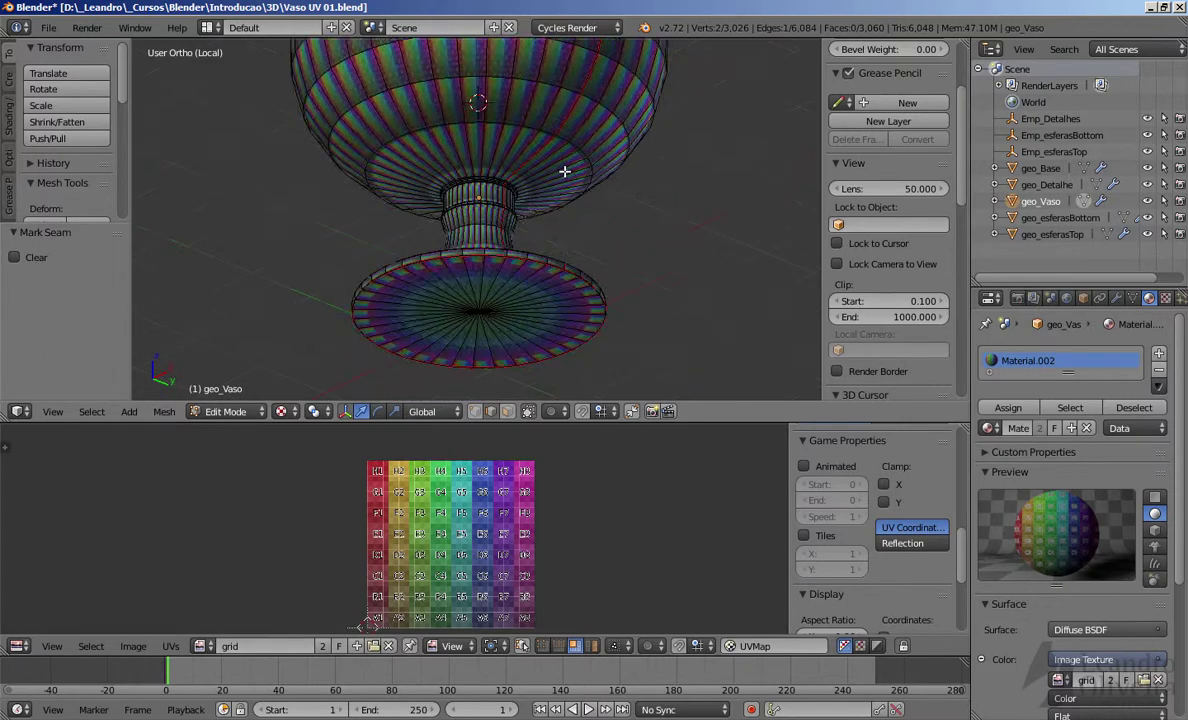
{"action": "scroll", "coordinate": [536, 190], "scroll_direction": "up", "scroll_amount": 2}
{"action": "middle_click_drag", "start_coordinate": [538, 208], "coordinate": [558, 119], "text": "shift"}
{"action": "scroll", "coordinate": [544, 141], "scroll_direction": "up", "scroll_amount": 1}
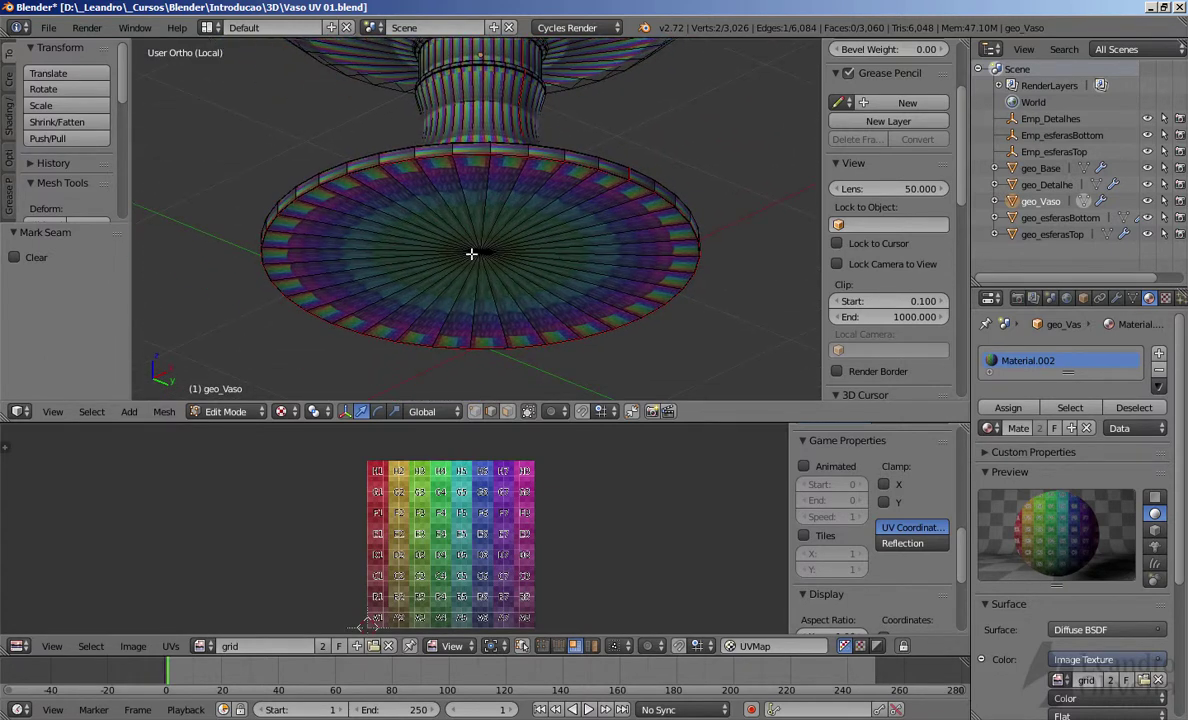
{"action": "scroll", "coordinate": [506, 160], "scroll_direction": "up", "scroll_amount": 3}
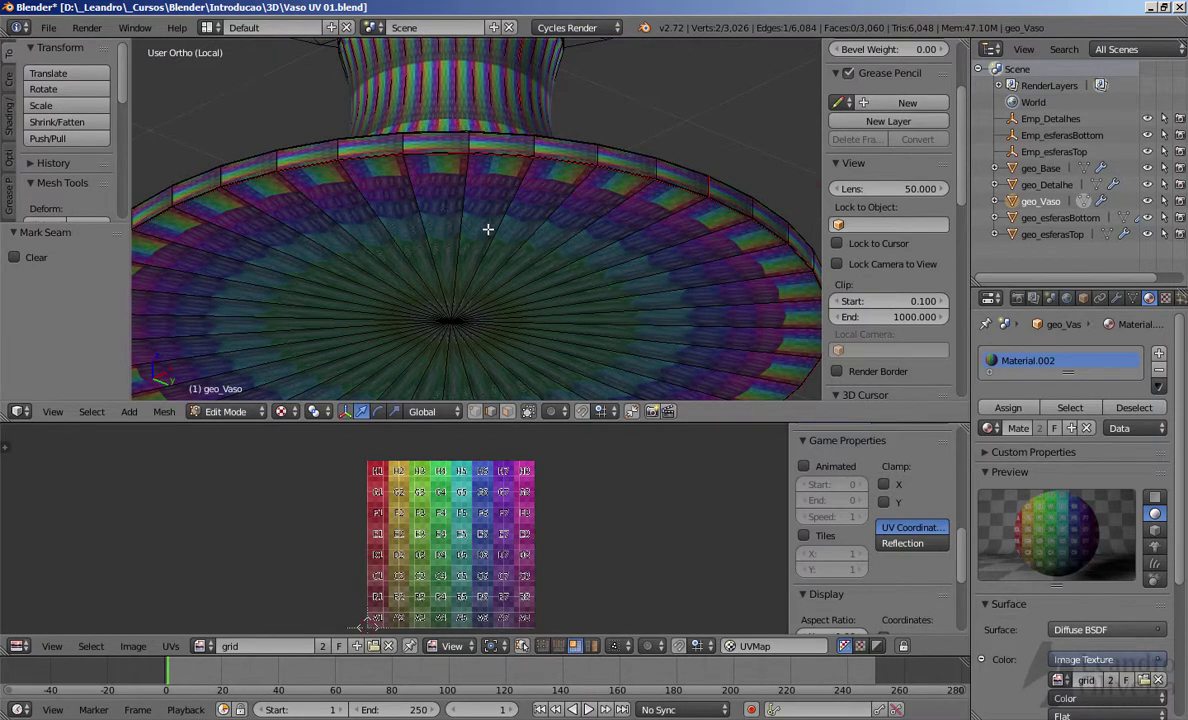
{"action": "scroll", "coordinate": [486, 230], "scroll_direction": "down", "scroll_amount": 3}
{"action": "middle_click_drag", "start_coordinate": [509, 240], "coordinate": [521, 192], "text": "shift"}
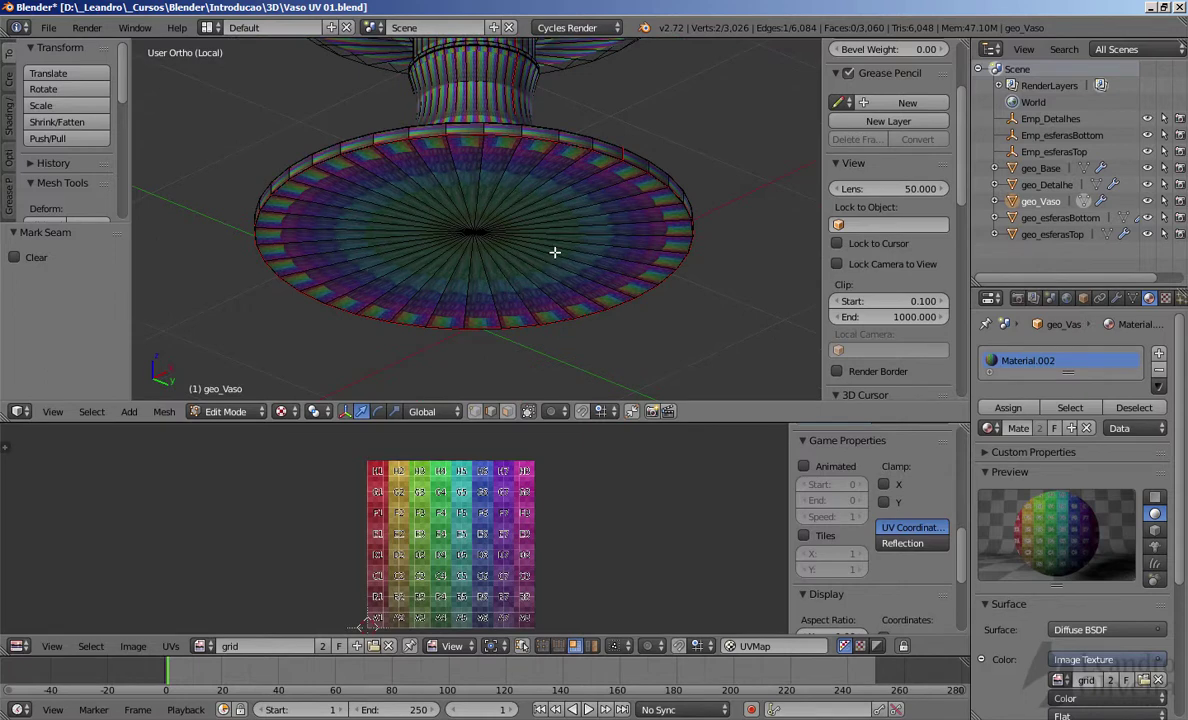
Step: Switch to face selection and select all linked faces inside the seam on the underside of the vase's foot
{"action": "key", "text": "ctrl+Tab"}
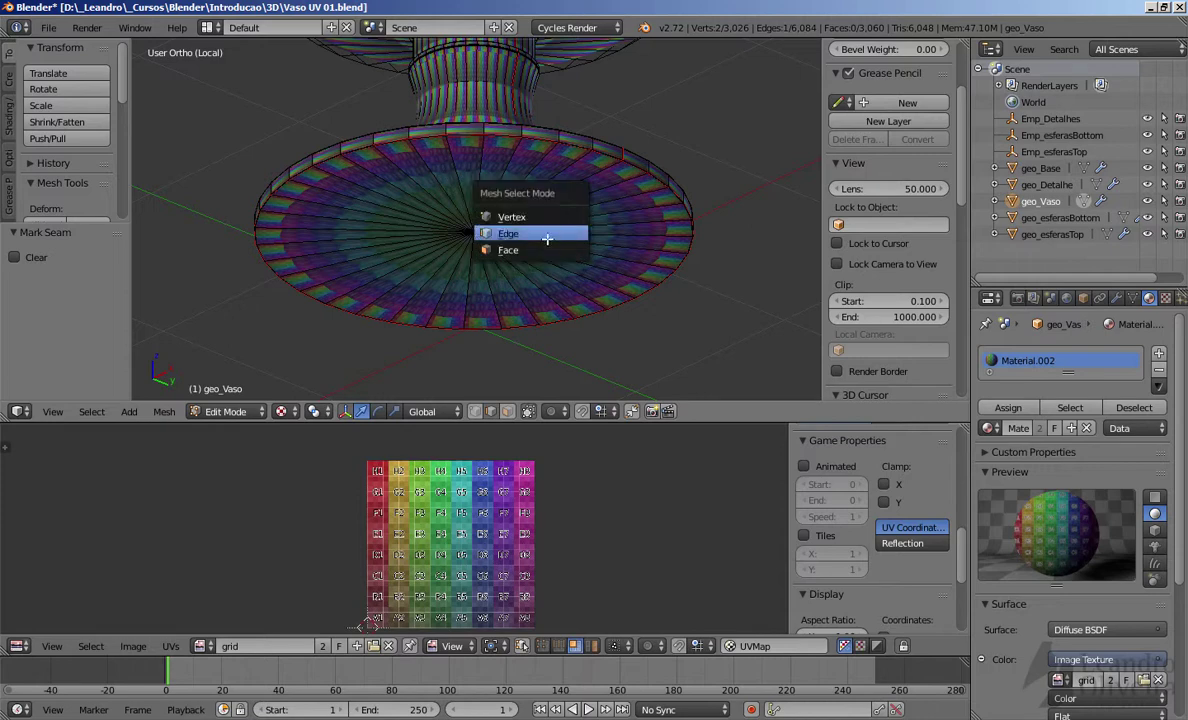
{"action": "left_click", "coordinate": [522, 251]}
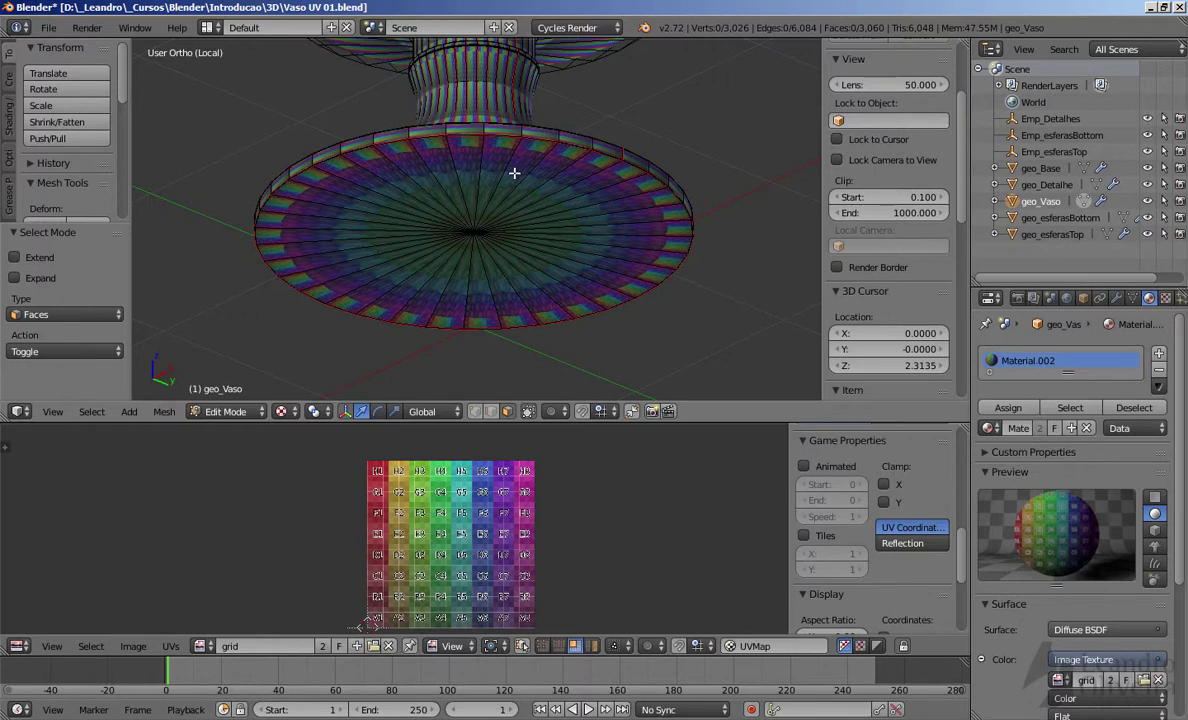
{"action": "key", "text": "l"}
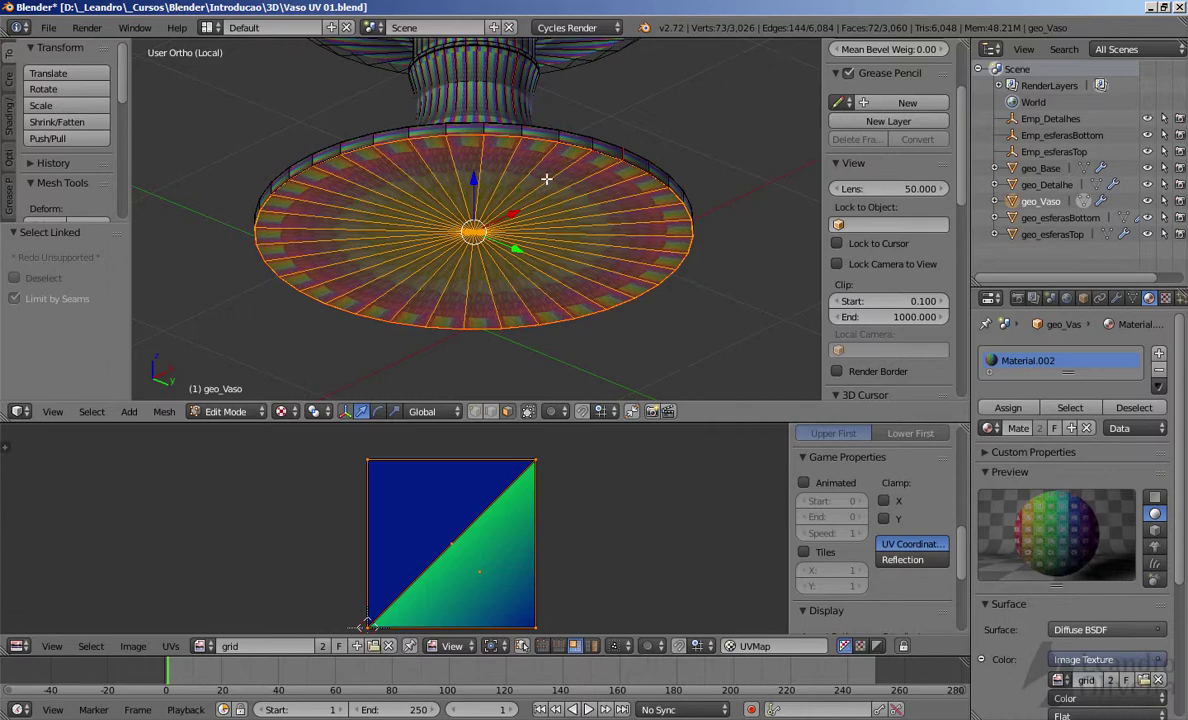
Step: Examine how the grid texture maps onto the selected faces of the foot's underside and its outer edge
{"action": "middle_click_drag", "start_coordinate": [569, 209], "coordinate": [544, 199]}
{"action": "scroll", "coordinate": [531, 200], "scroll_direction": "up", "scroll_amount": 2}
{"action": "scroll", "coordinate": [531, 200], "scroll_direction": "up", "scroll_amount": 1}
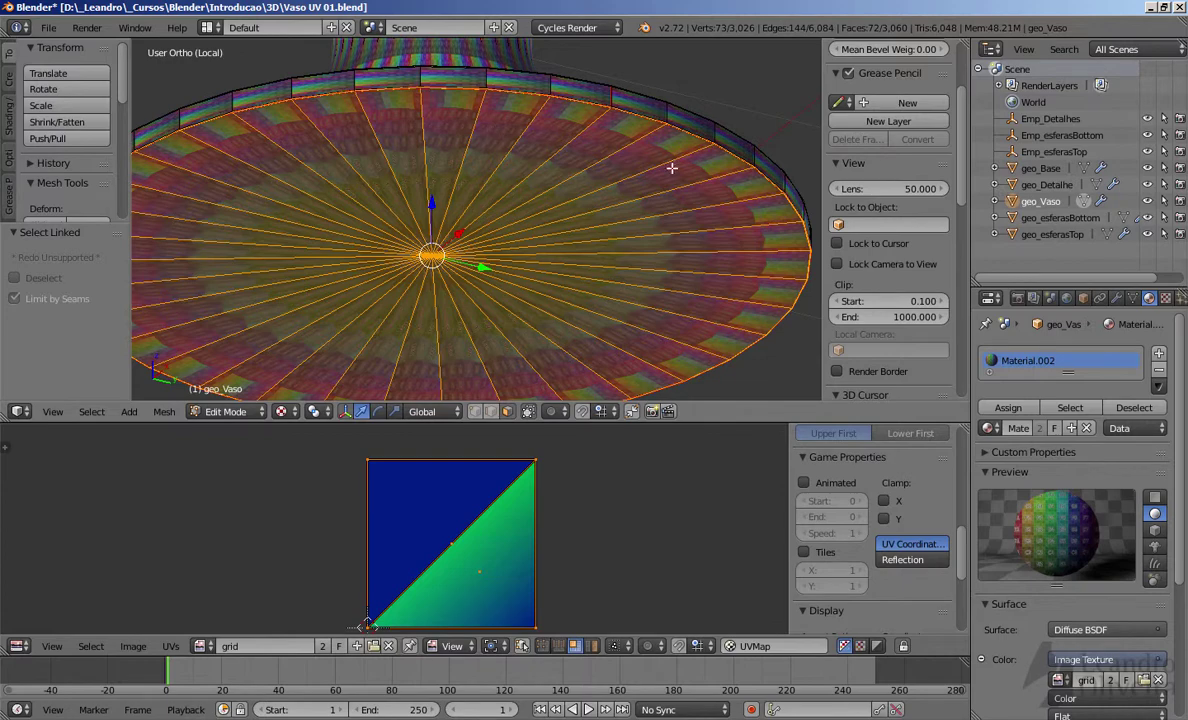
{"action": "middle_click_drag", "start_coordinate": [439, 172], "coordinate": [499, 270]}
{"action": "scroll", "coordinate": [513, 254], "scroll_direction": "up", "scroll_amount": 2}
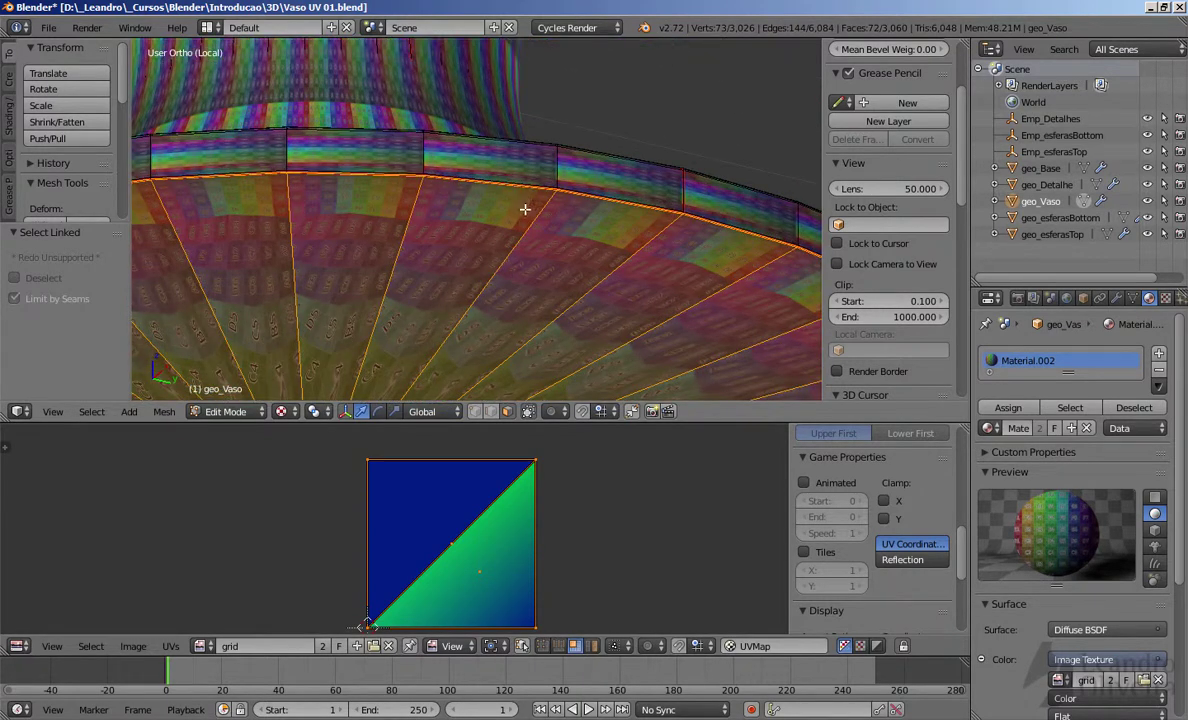
{"action": "scroll", "coordinate": [522, 190], "scroll_direction": "up", "scroll_amount": 3}
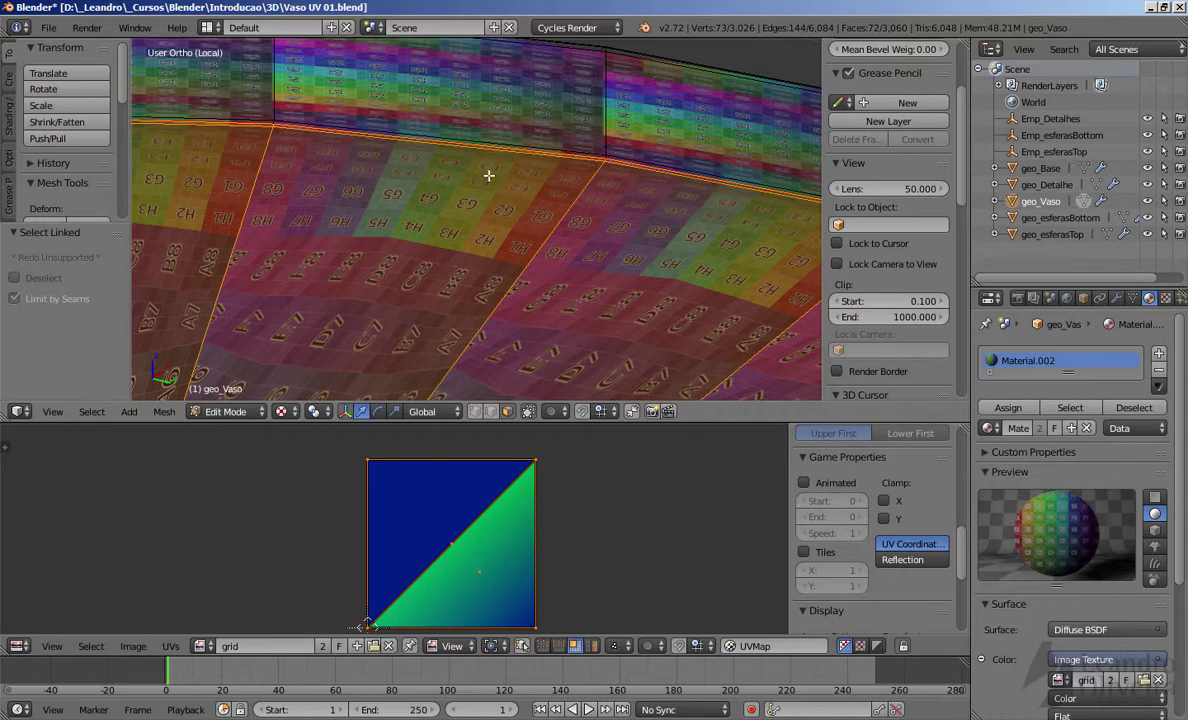
{"action": "scroll", "coordinate": [515, 182], "scroll_direction": "down", "scroll_amount": 6}
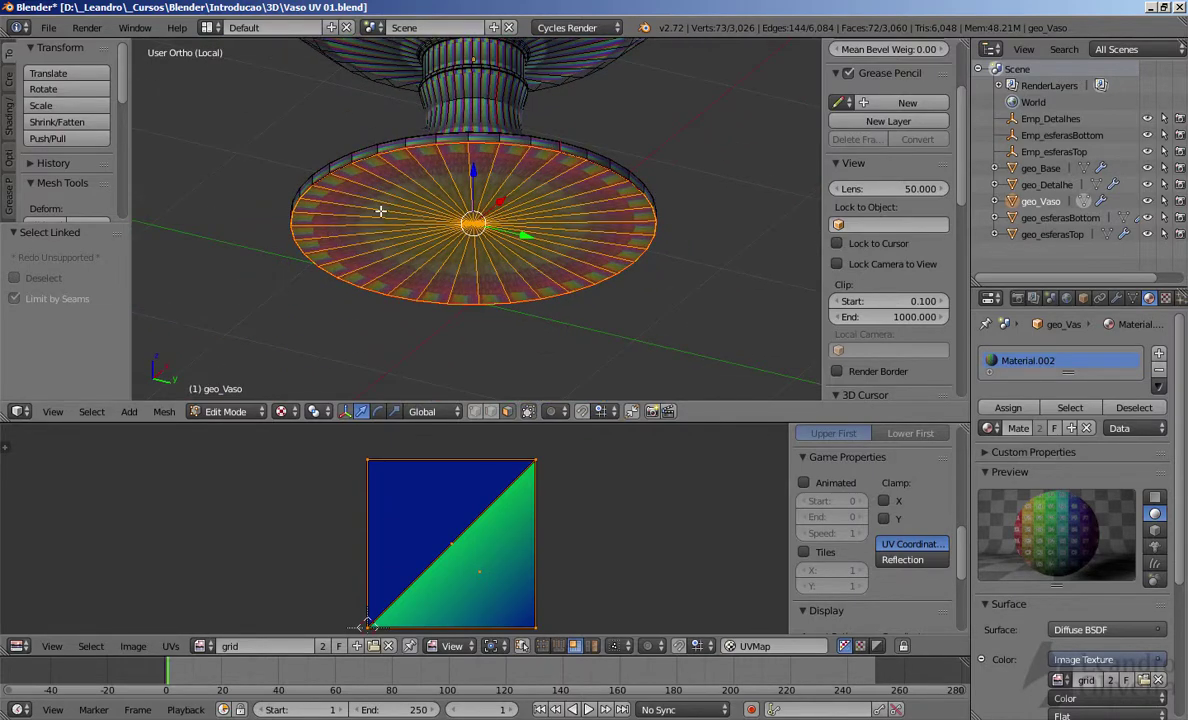
{"action": "middle_click_drag", "start_coordinate": [426, 195], "coordinate": [478, 147]}
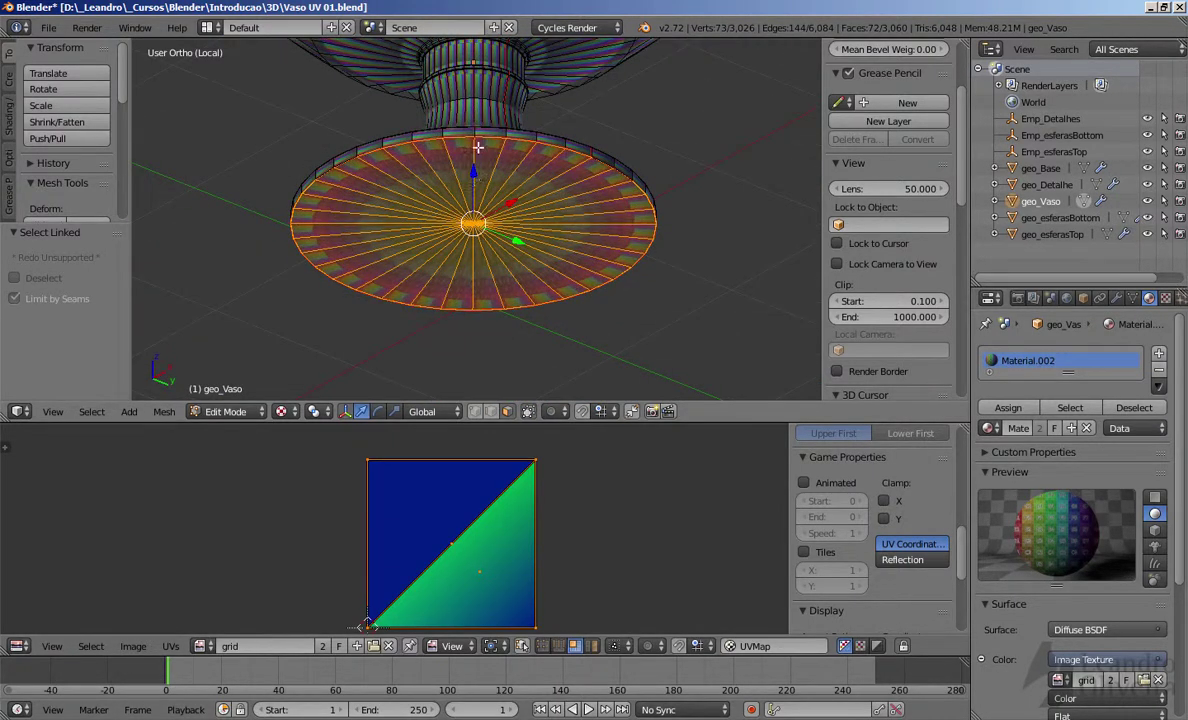
{"action": "scroll", "coordinate": [492, 188], "scroll_direction": "down", "scroll_amount": 4}
{"action": "middle_click_drag", "start_coordinate": [532, 209], "coordinate": [472, 196]}
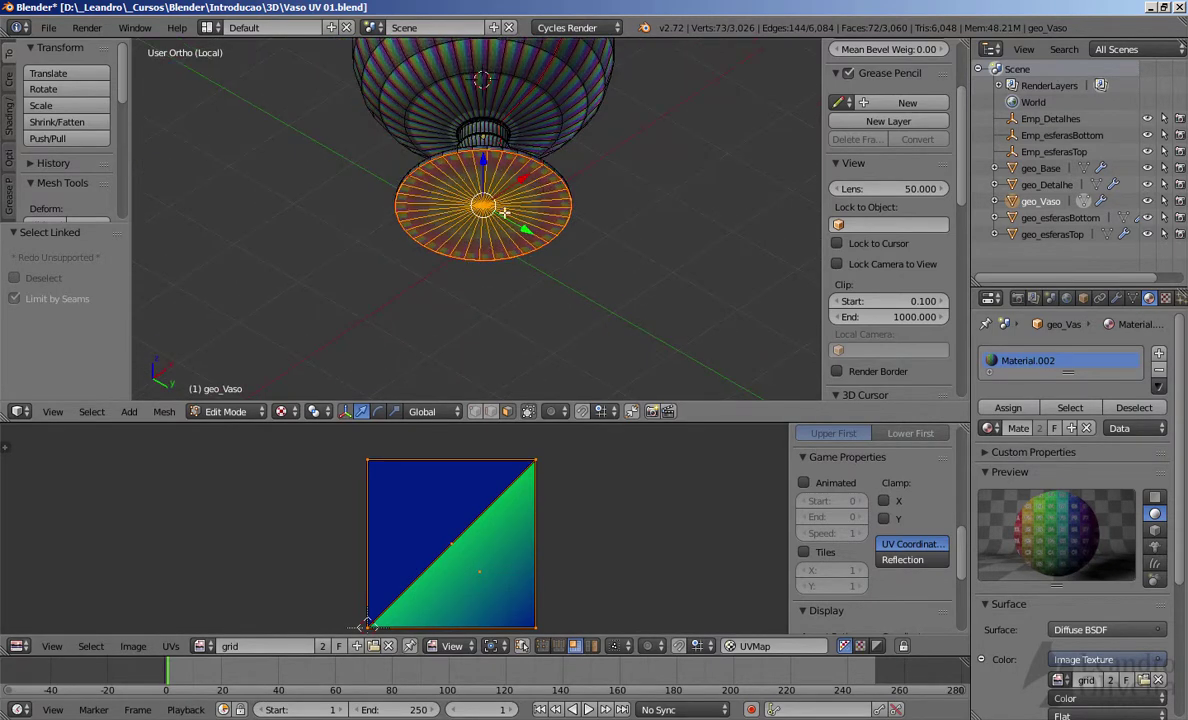
Step: Unwrap the selected faces of the foot's underside with the Angle Based method
{"action": "key", "text": "u"}
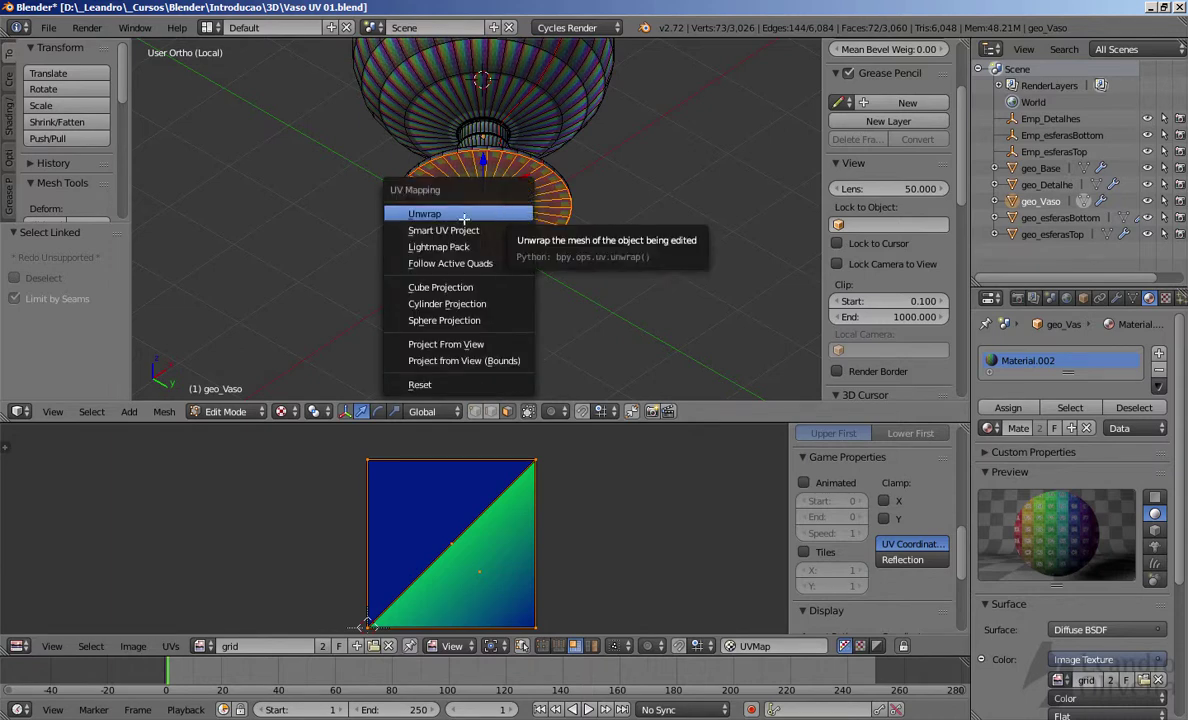
{"action": "left_click", "coordinate": [424, 215]}
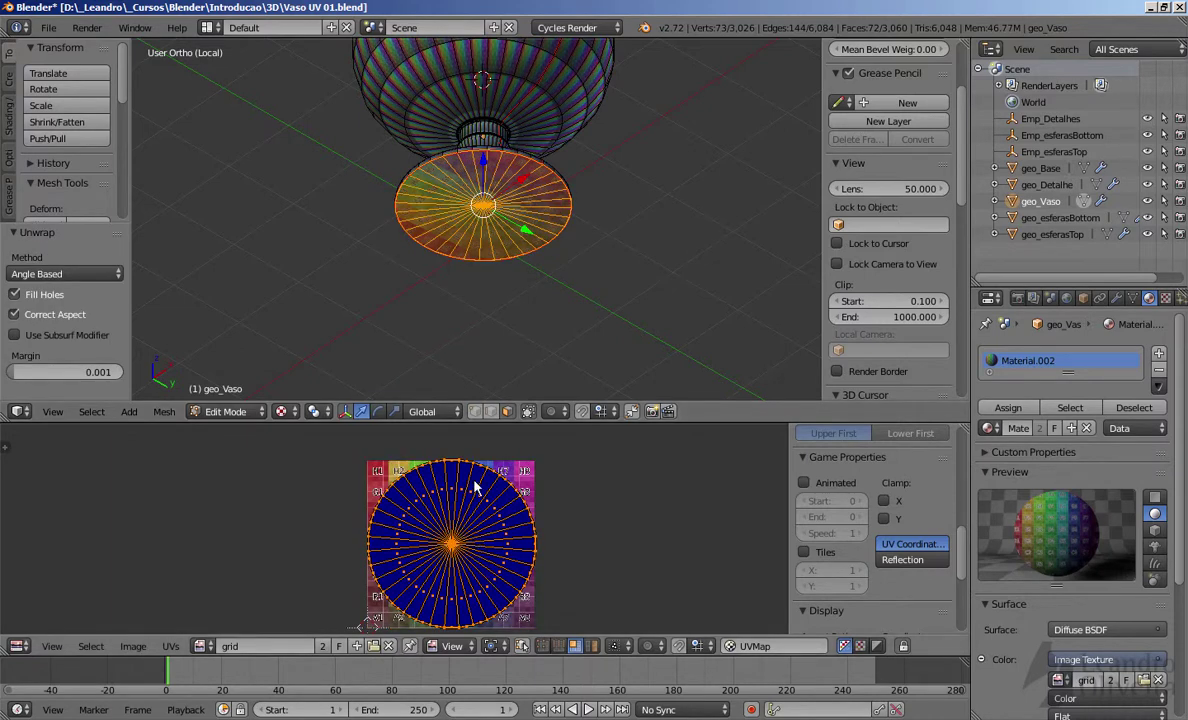
{"action": "scroll", "coordinate": [424, 543], "scroll_direction": "down", "scroll_amount": 4}
{"action": "scroll", "coordinate": [476, 502], "scroll_direction": "up", "scroll_amount": 6}
{"action": "scroll", "coordinate": [476, 498], "scroll_direction": "up", "scroll_amount": 1}
{"action": "middle_click_drag", "start_coordinate": [486, 474], "coordinate": [504, 602]}
{"action": "scroll", "coordinate": [487, 668], "scroll_direction": "down", "scroll_amount": 1}
{"action": "scroll", "coordinate": [483, 580], "scroll_direction": "down", "scroll_amount": 3}
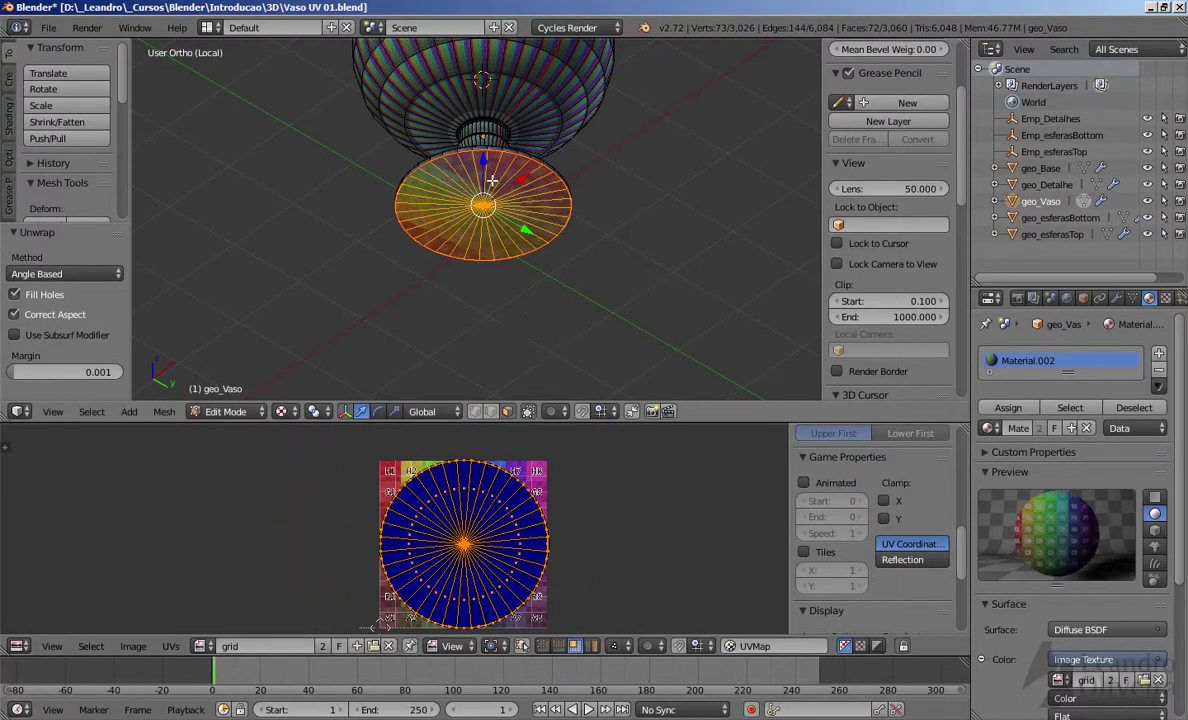
Step: Move the foot's circular UV island about 1.14 in X and 0.04 in Y, placing it beside the grid image
{"action": "mouse_move", "coordinate": [457, 255]}
{"action": "middle_mouse_down"}
{"action": "mouse_move", "coordinate": [468, 190]}
{"action": "mouse_move", "coordinate": [474, 262]}
{"action": "middle_mouse_up"}
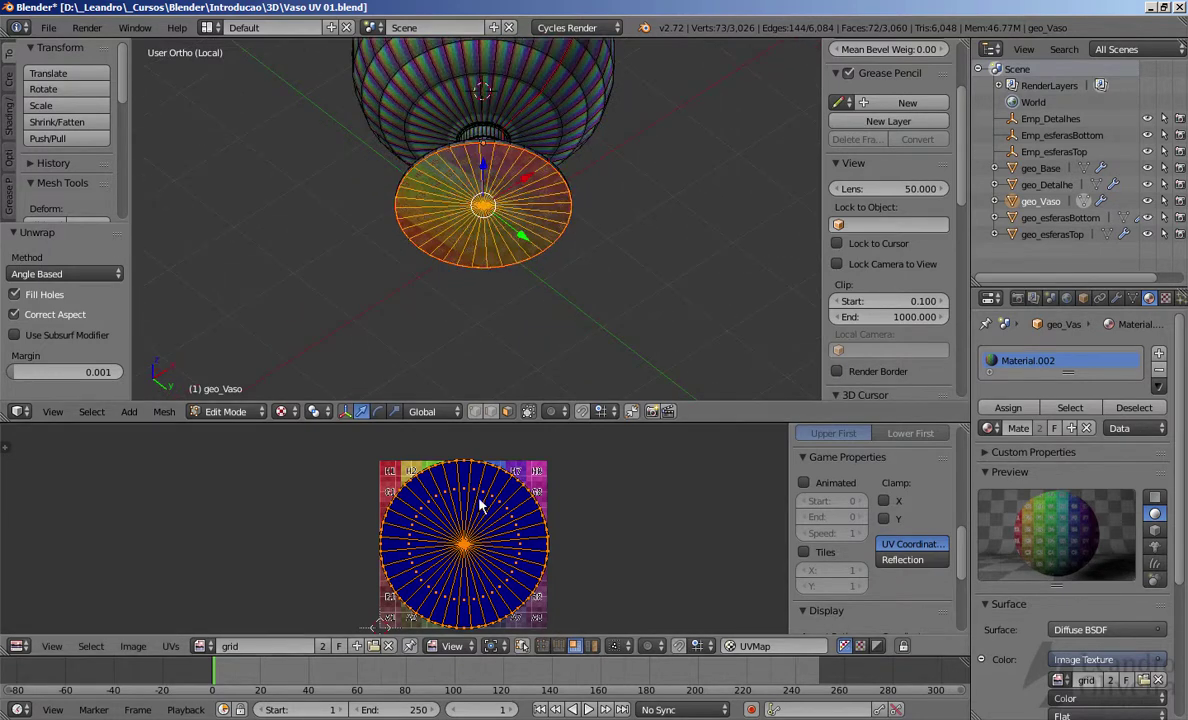
{"action": "middle_click_drag", "start_coordinate": [470, 538], "coordinate": [451, 521]}
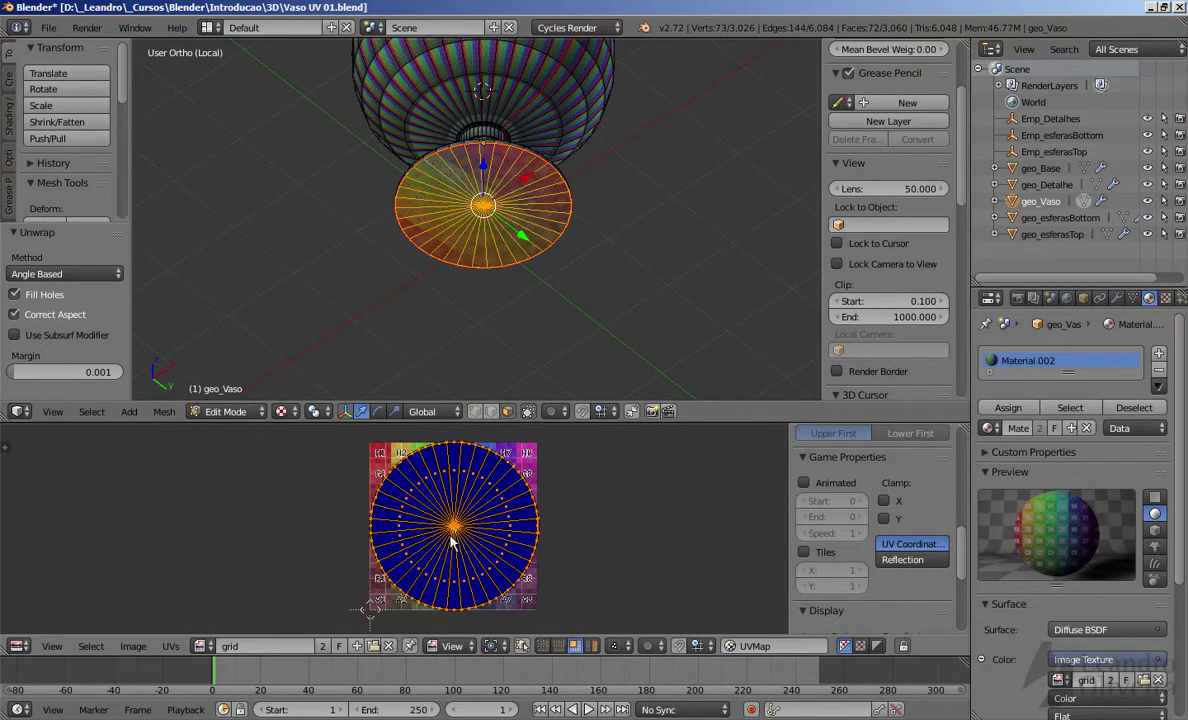
{"action": "key", "text": "g"}
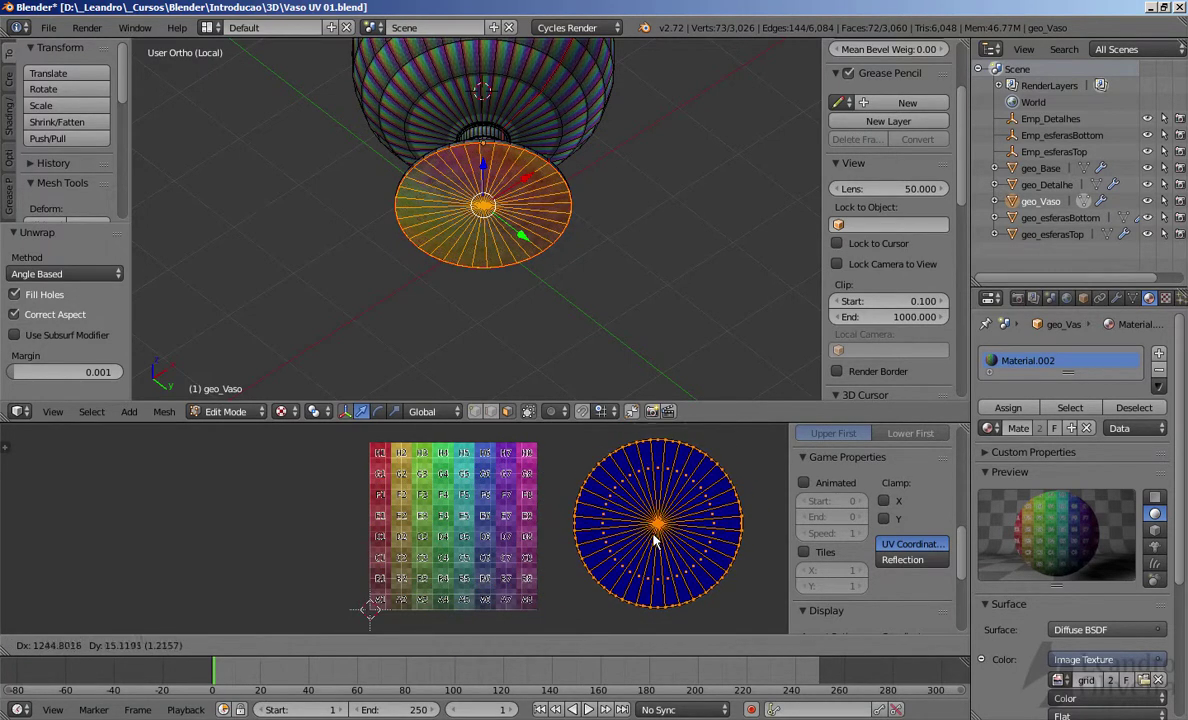
{"action": "left_click", "coordinate": [647, 540]}
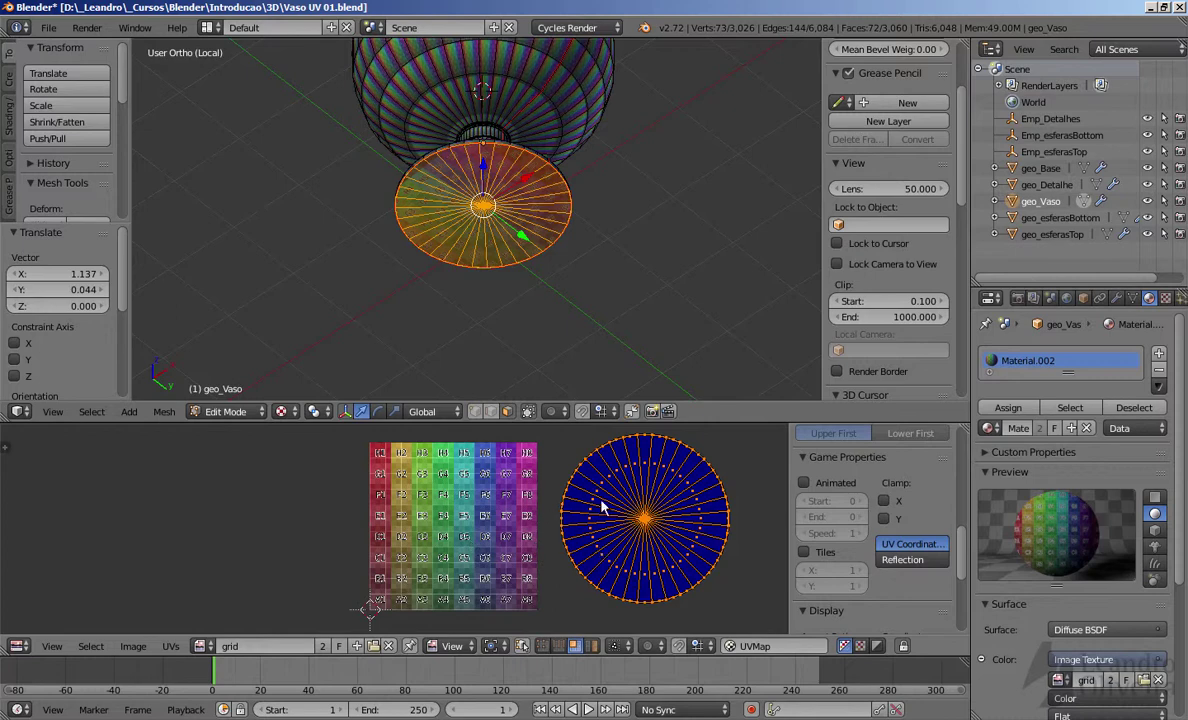
{"action": "middle_click_drag", "start_coordinate": [571, 474], "coordinate": [551, 478]}
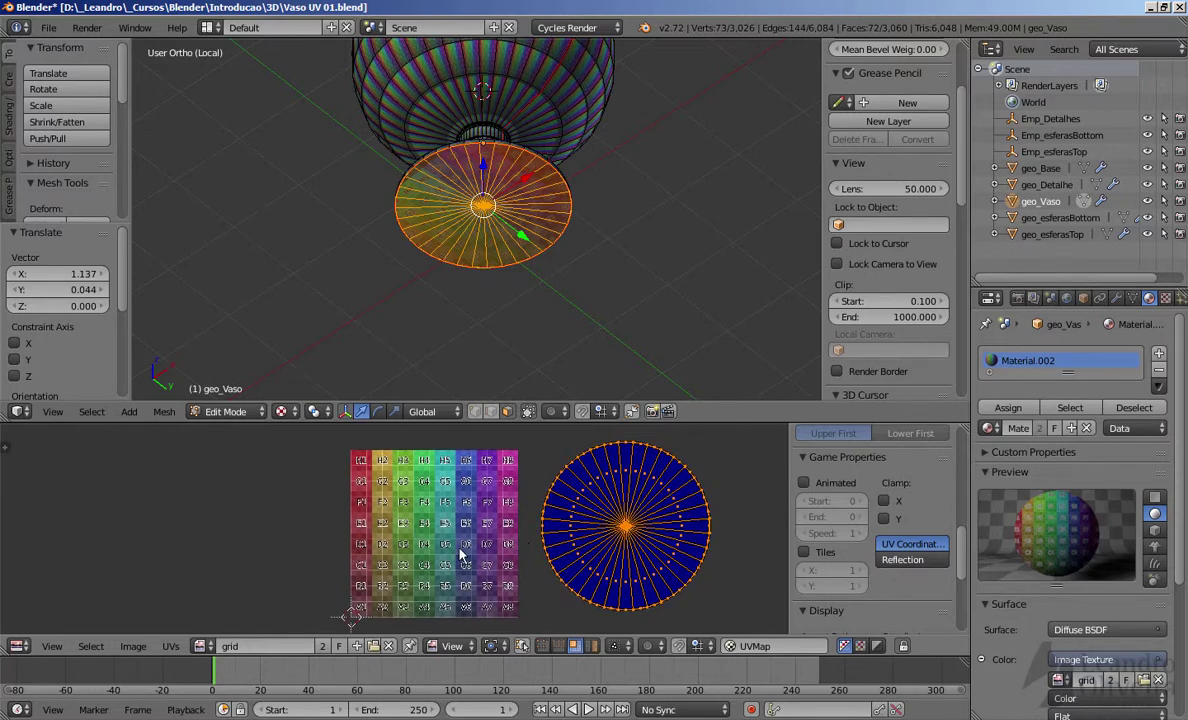
{"action": "scroll", "coordinate": [463, 555], "scroll_direction": "down", "scroll_amount": 2}
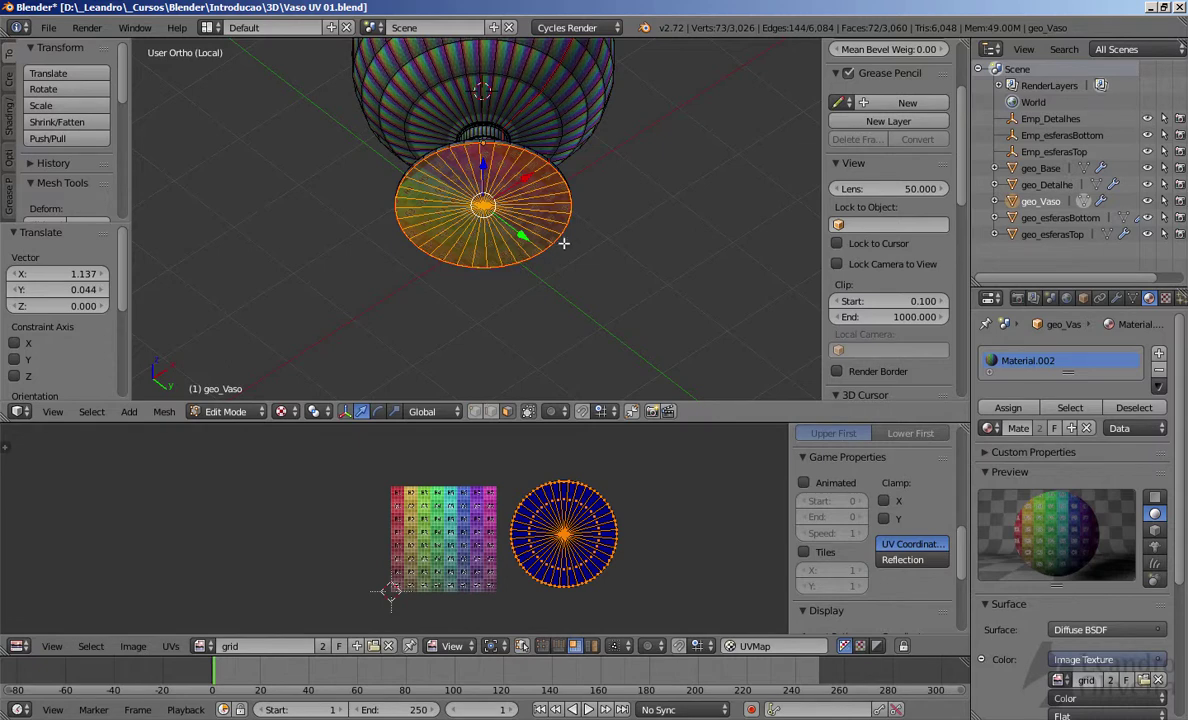
Step: Leave mesh editing and check the unwrapped grid texture on the underside of the foot
{"action": "key", "text": "Tab"}
{"action": "scroll", "coordinate": [599, 244], "scroll_direction": "up", "scroll_amount": 3}
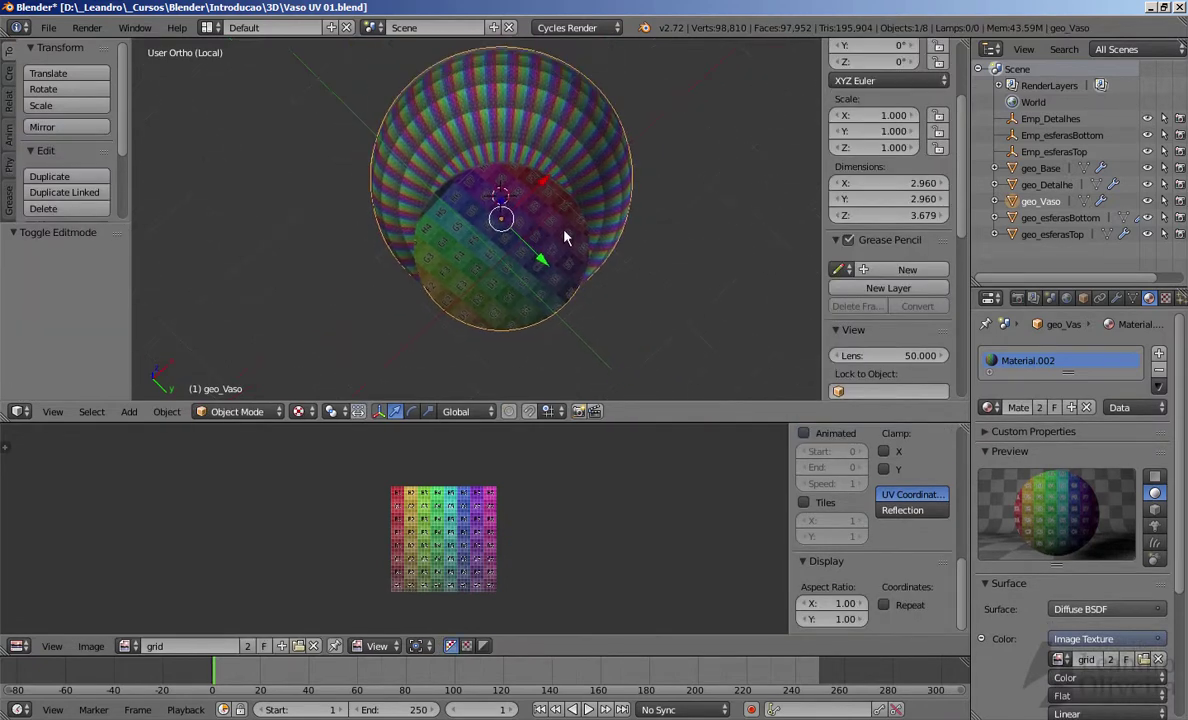
{"action": "scroll", "coordinate": [435, 245], "scroll_direction": "up", "scroll_amount": 3}
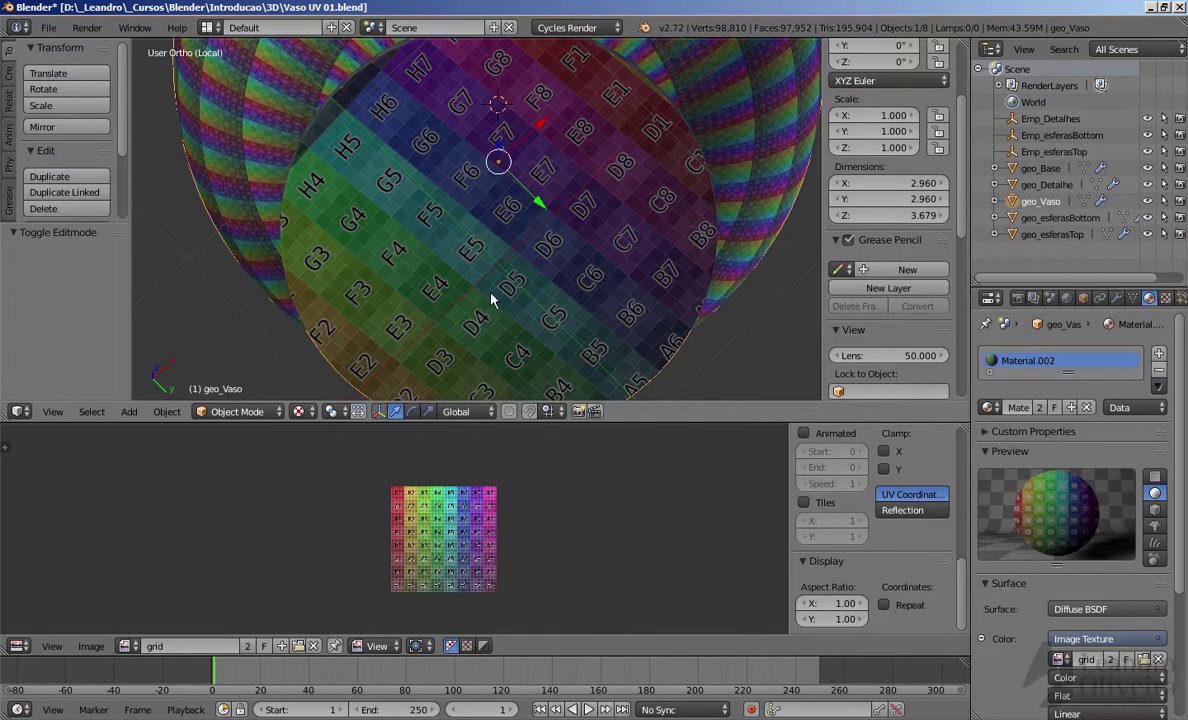
{"action": "scroll", "coordinate": [522, 282], "scroll_direction": "down", "scroll_amount": 5}
{"action": "middle_click_drag", "start_coordinate": [522, 282], "coordinate": [530, 178]}
Step: Resume mesh editing, clear the selection and select all linked faces inside the seam in the vase's interior
{"action": "key", "text": "Tab"}
{"action": "scroll", "coordinate": [530, 265], "scroll_direction": "up", "scroll_amount": 3}
{"action": "scroll", "coordinate": [530, 224], "scroll_direction": "up", "scroll_amount": 1}
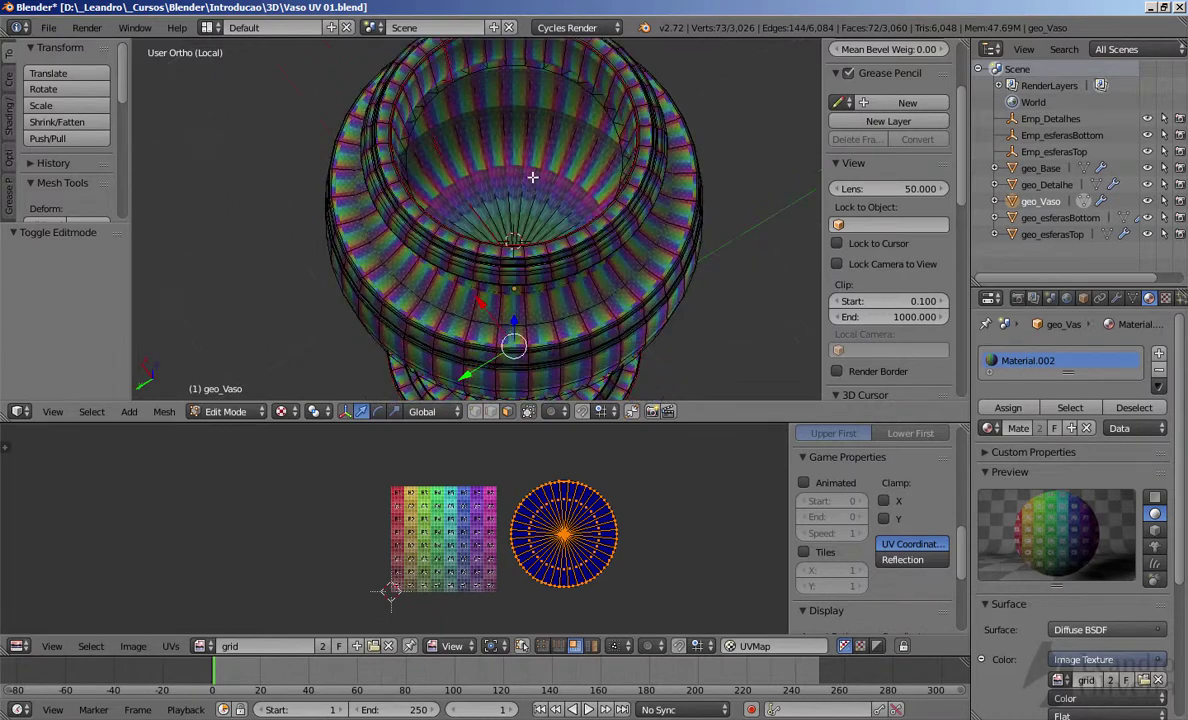
{"action": "scroll", "coordinate": [529, 165], "scroll_direction": "up", "scroll_amount": 1}
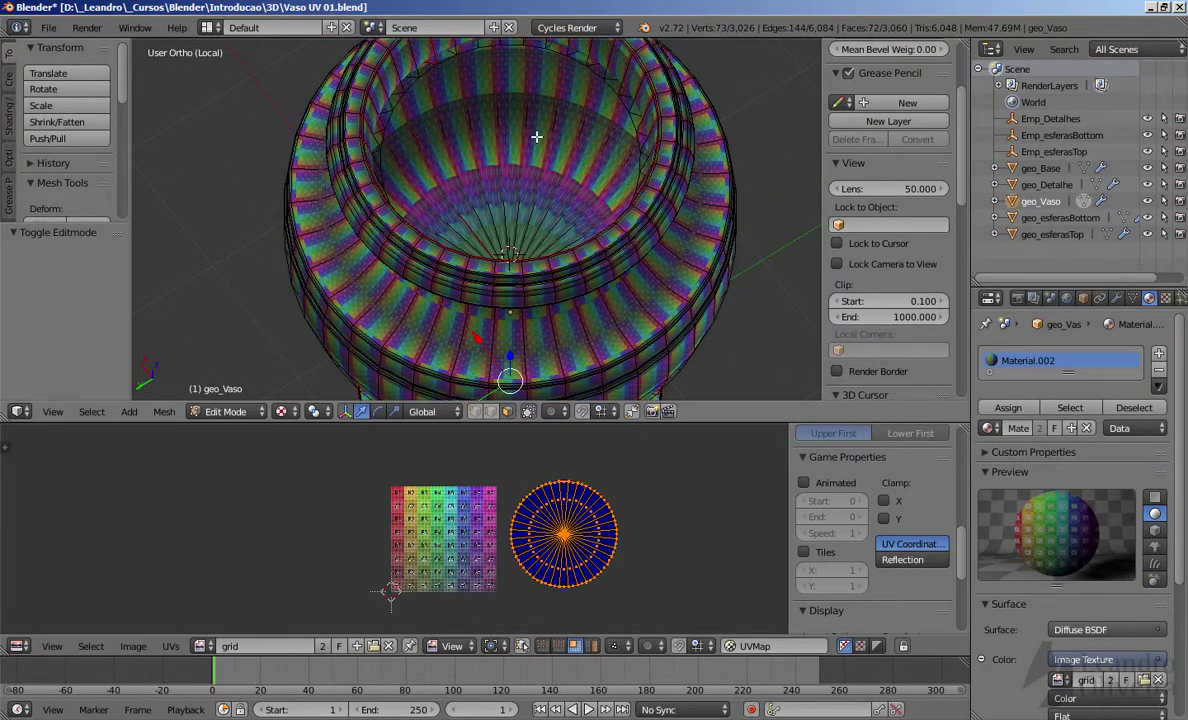
{"action": "middle_click_drag", "start_coordinate": [542, 163], "coordinate": [497, 291]}
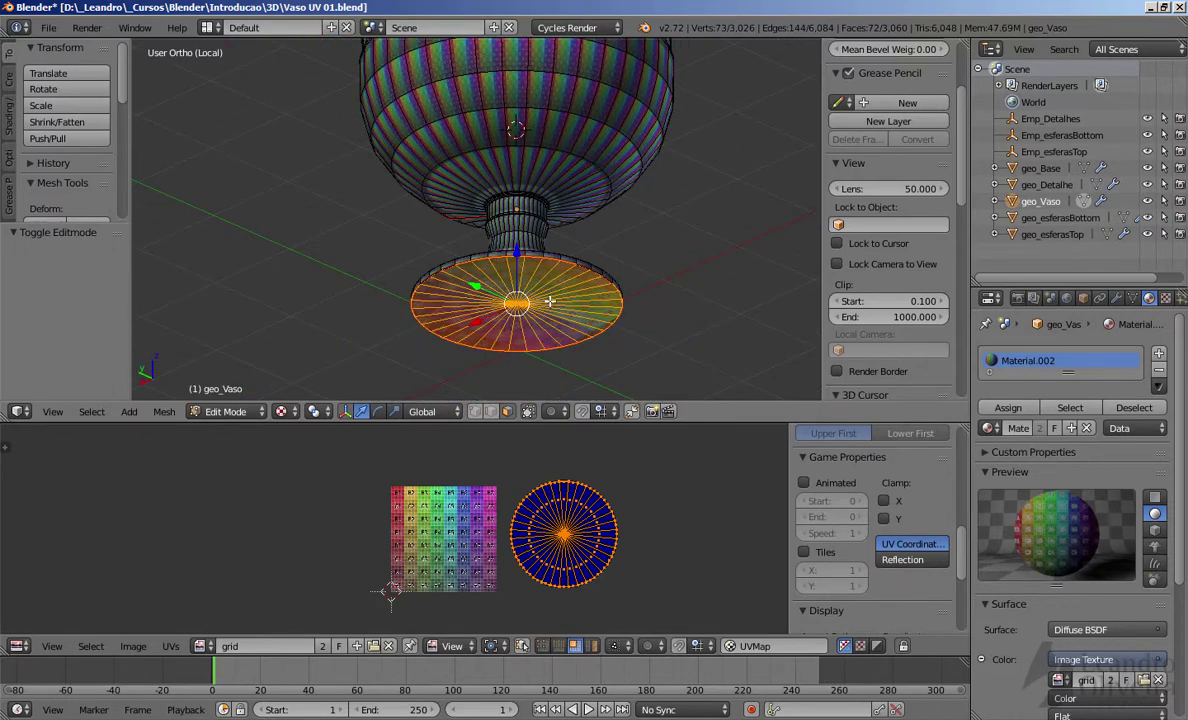
{"action": "key", "text": "a"}
{"action": "middle_click_drag", "start_coordinate": [541, 228], "coordinate": [535, 172]}
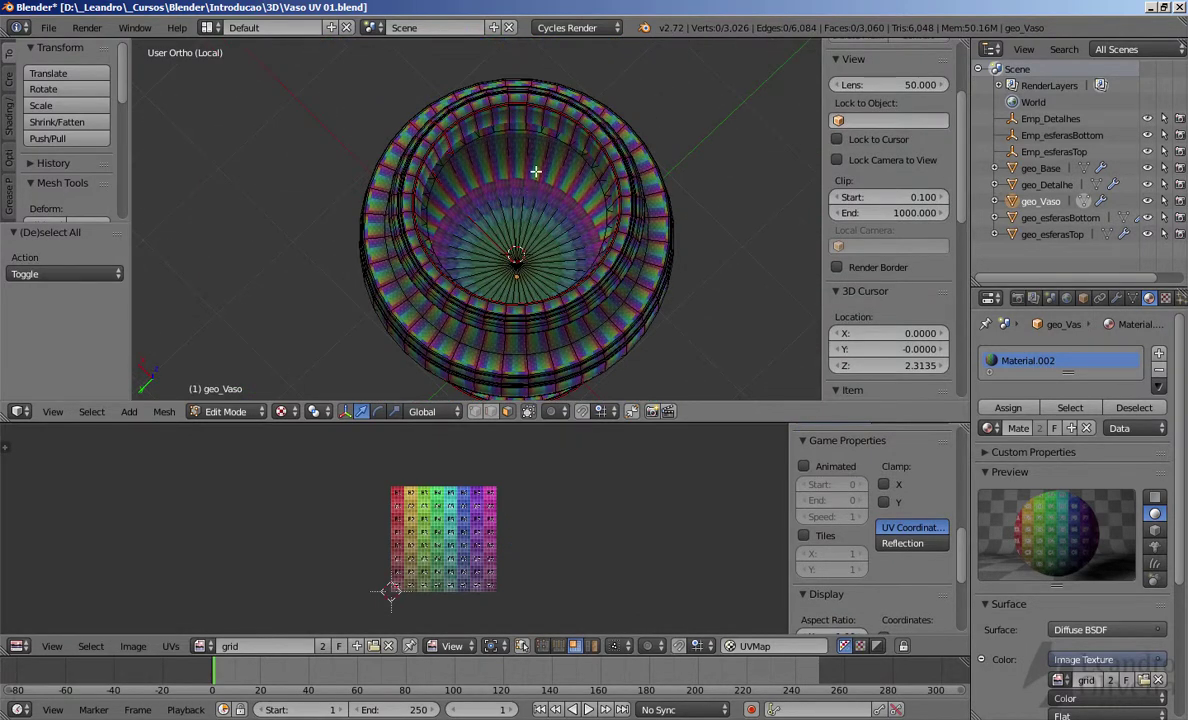
{"action": "key", "text": "l"}
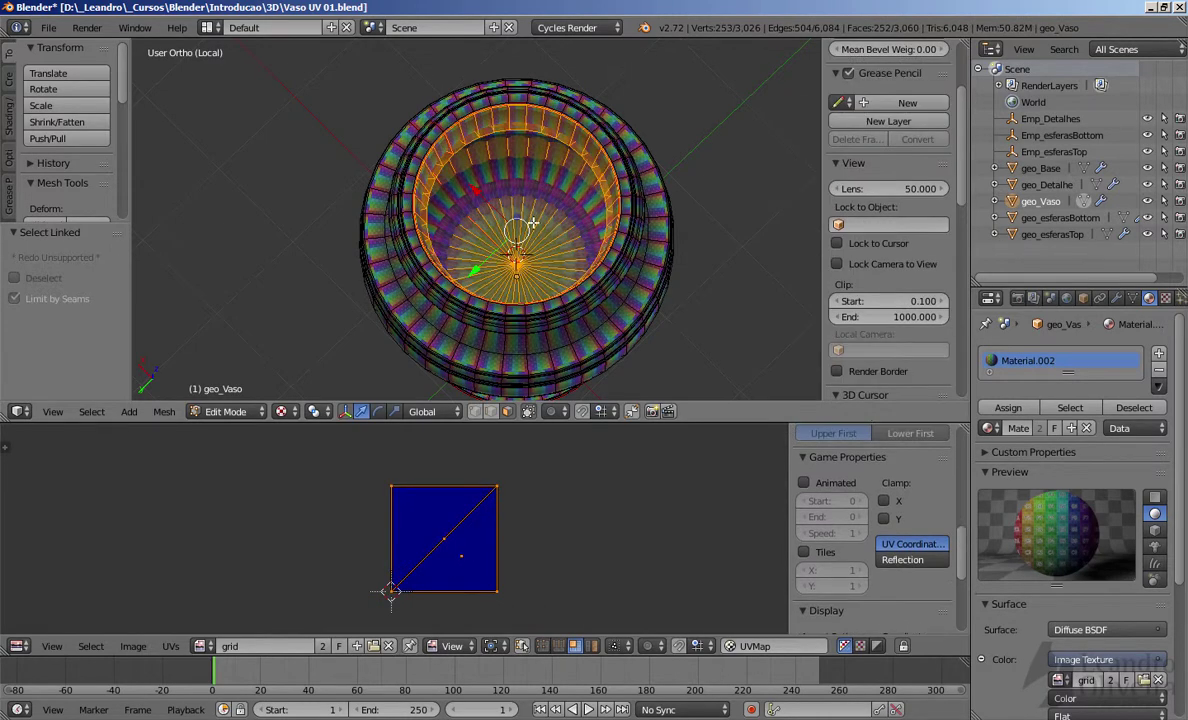
Step: Set the vase's subdivision level to 0 and inspect the selected interior faces through the mouth
{"action": "middle_click_drag", "start_coordinate": [710, 250], "coordinate": [507, 140]}
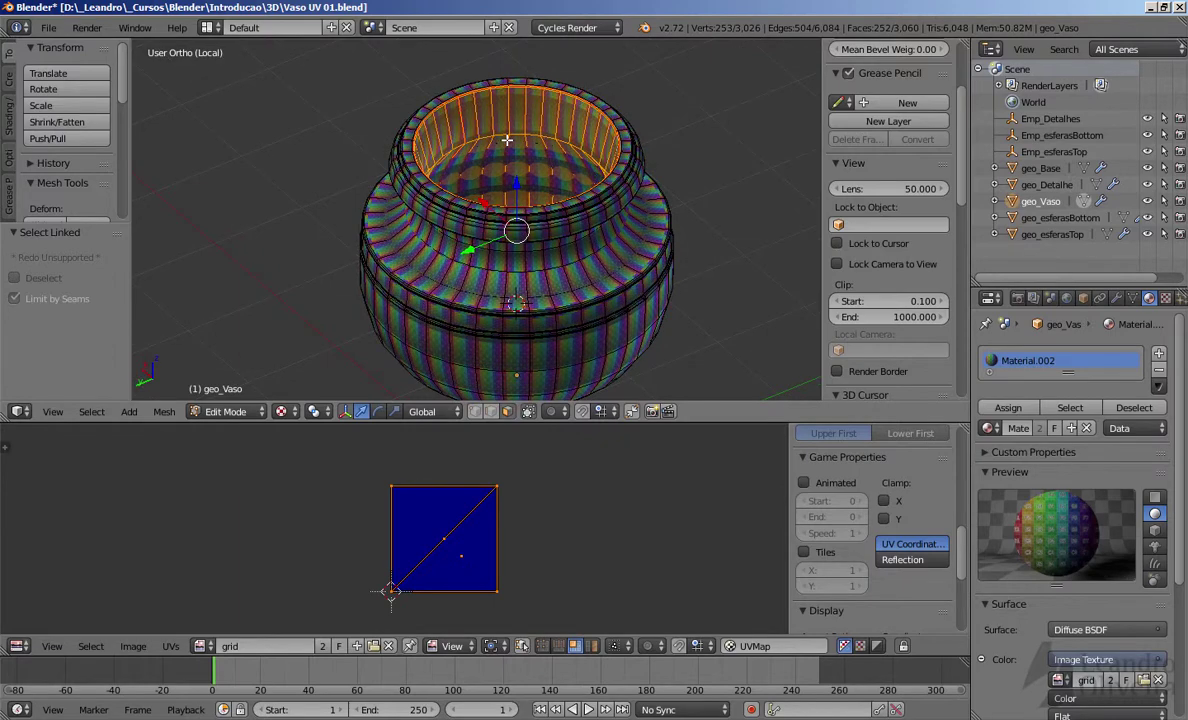
{"action": "key", "text": "ctrl+0"}
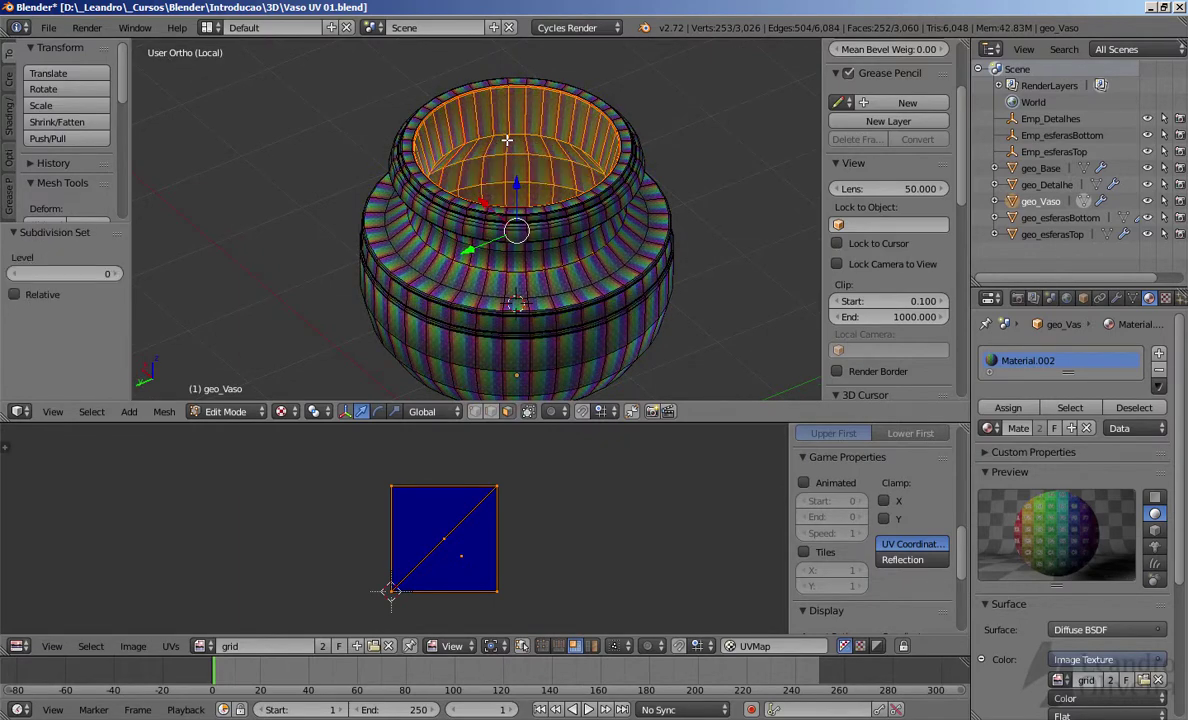
{"action": "middle_click_drag", "start_coordinate": [507, 140], "coordinate": [640, 44]}
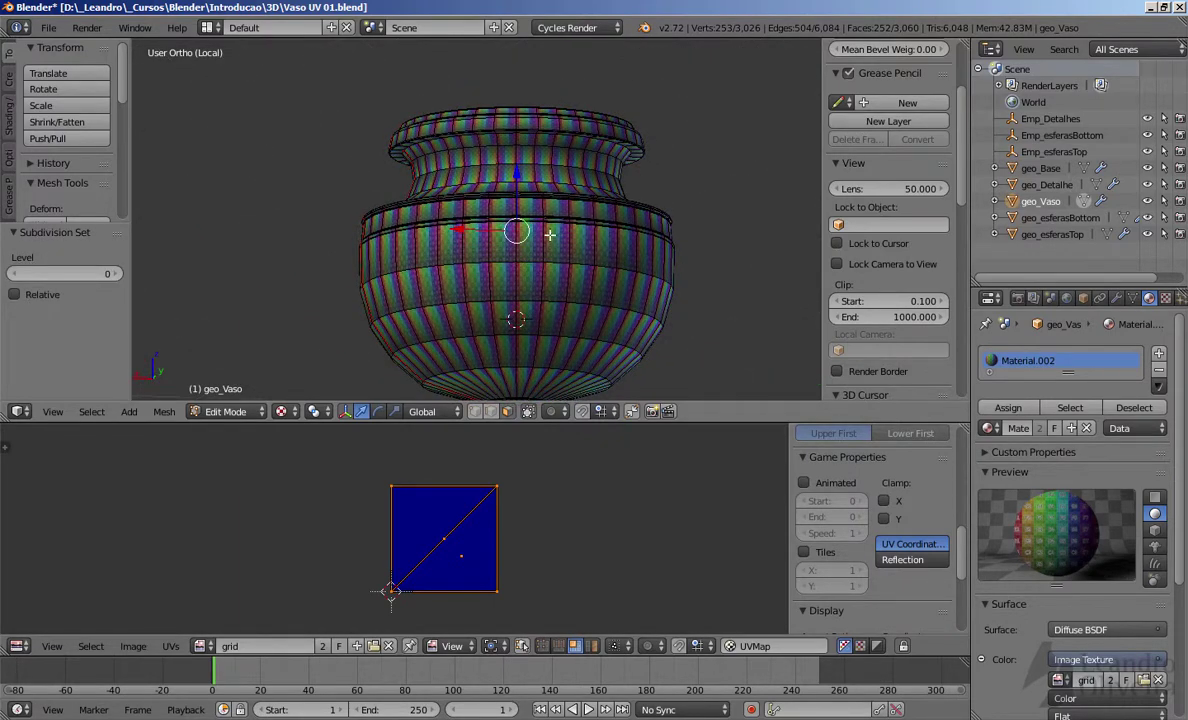
{"action": "middle_click_drag", "start_coordinate": [549, 234], "coordinate": [410, 227]}
{"action": "scroll", "coordinate": [613, 220], "scroll_direction": "up", "scroll_amount": 2}
{"action": "scroll", "coordinate": [571, 239], "scroll_direction": "down", "scroll_amount": 5}
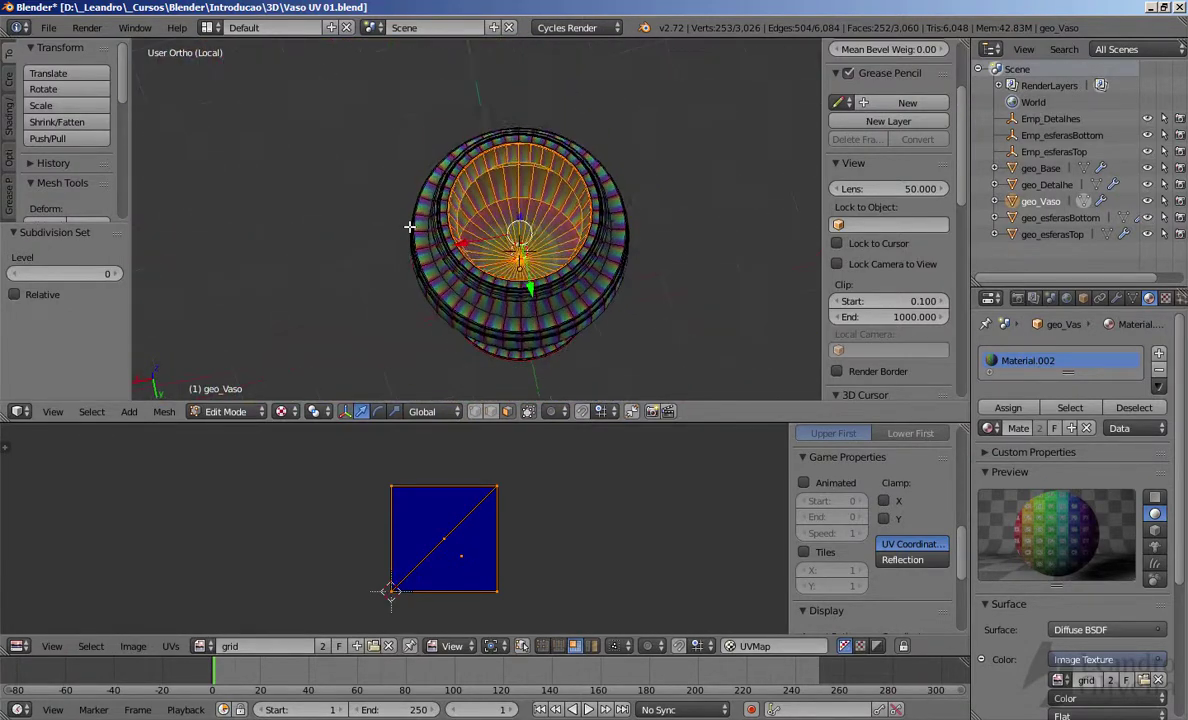
{"action": "scroll", "coordinate": [410, 227], "scroll_direction": "up", "scroll_amount": 3}
{"action": "middle_click_drag", "start_coordinate": [575, 210], "coordinate": [439, 281]}
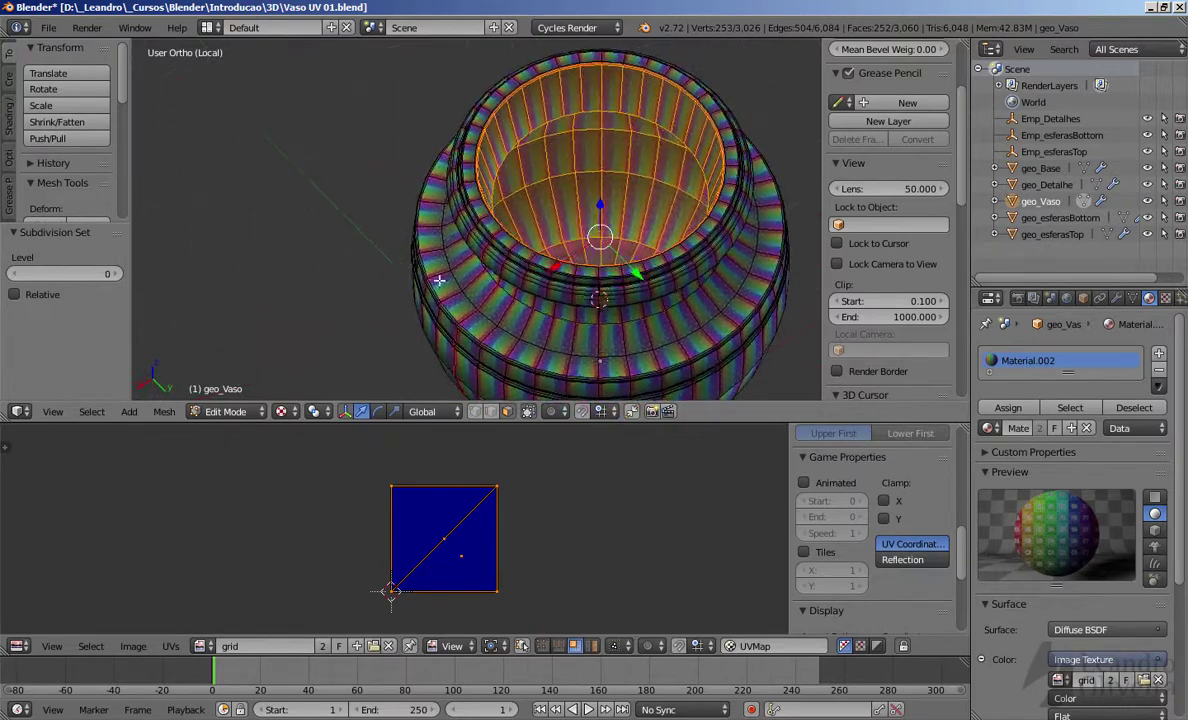
{"action": "middle_click_drag", "start_coordinate": [513, 222], "coordinate": [549, 91]}
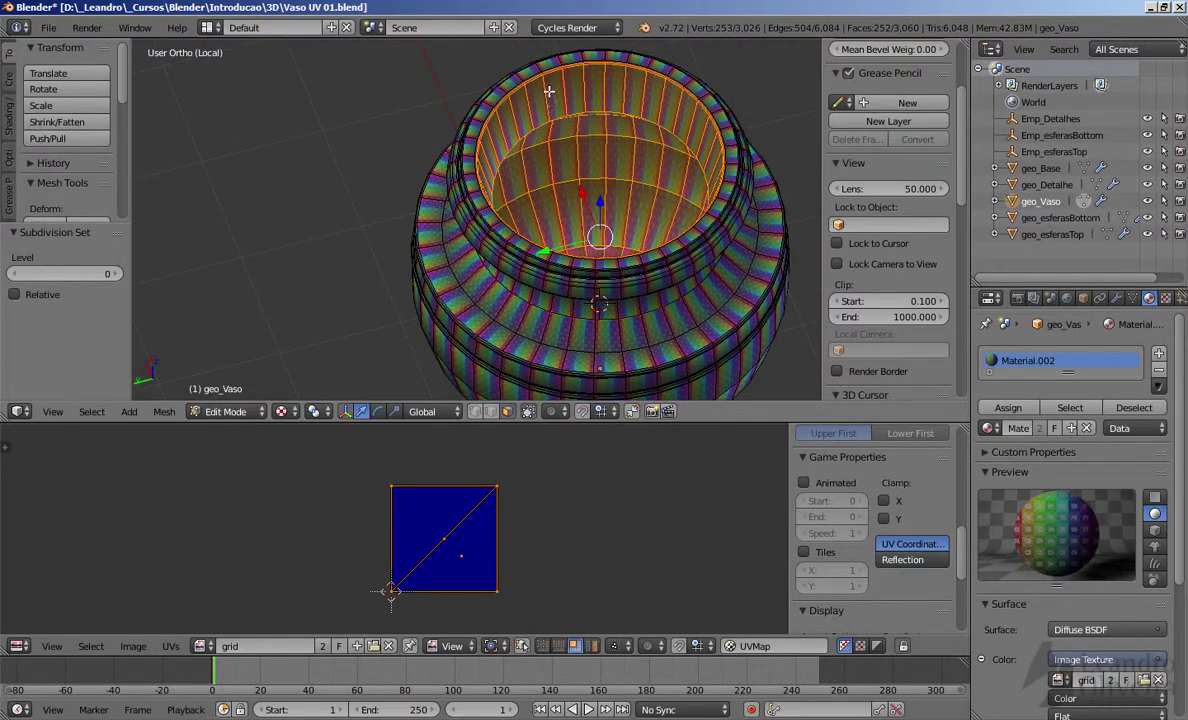
Step: Reselect the linked interior faces of the vase and unwrap them with the Angle Based method
{"action": "right_click", "coordinate": [597, 163]}
{"action": "middle_click_drag", "start_coordinate": [597, 163], "coordinate": [550, 137]}
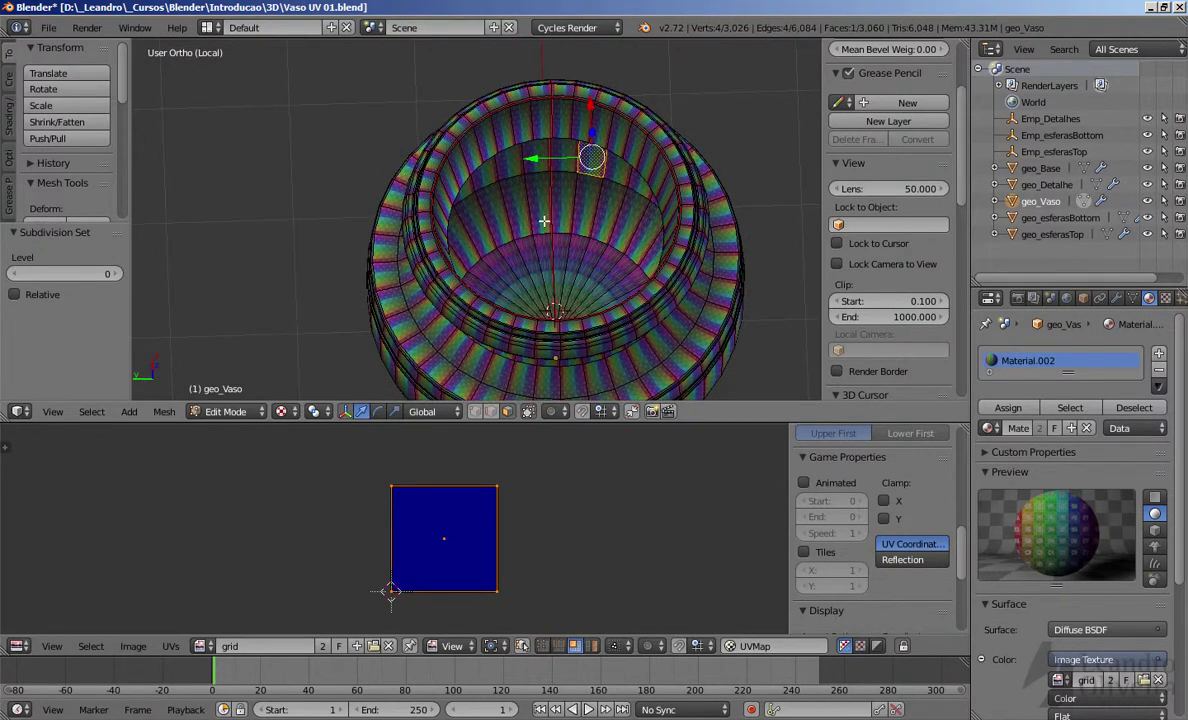
{"action": "middle_click_drag", "start_coordinate": [544, 221], "coordinate": [667, 216]}
{"action": "key", "text": "l"}
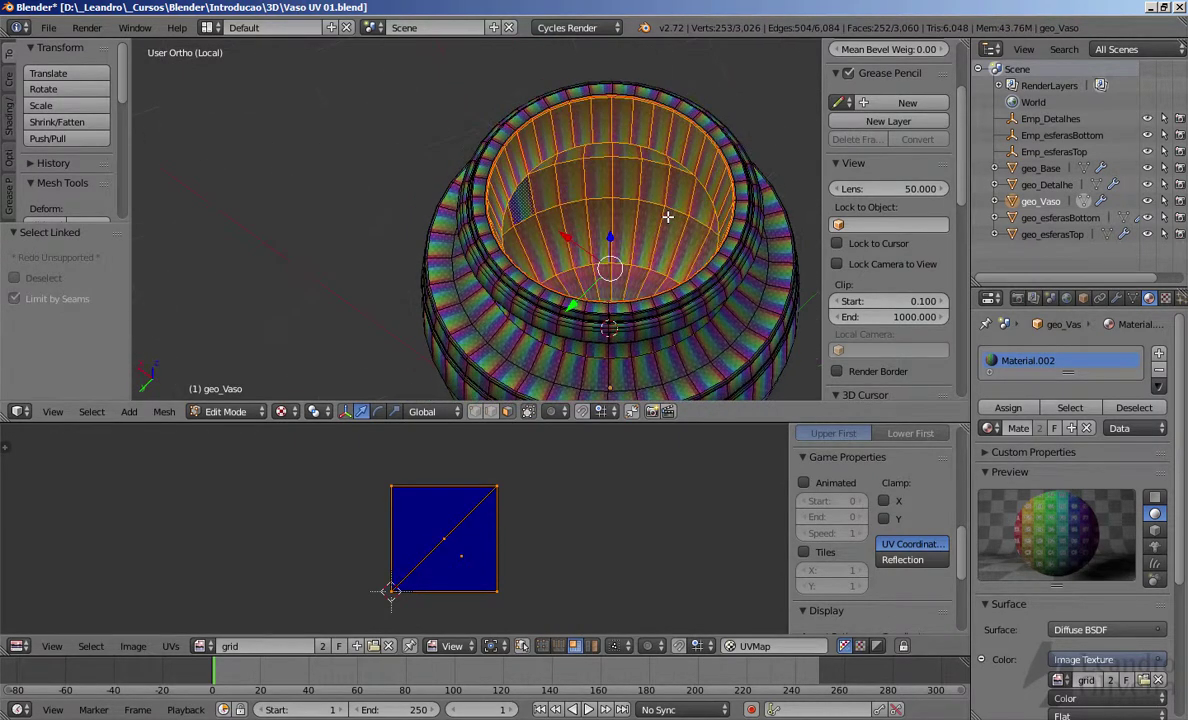
{"action": "key", "text": "u"}
{"action": "left_click", "coordinate": [588, 219]}
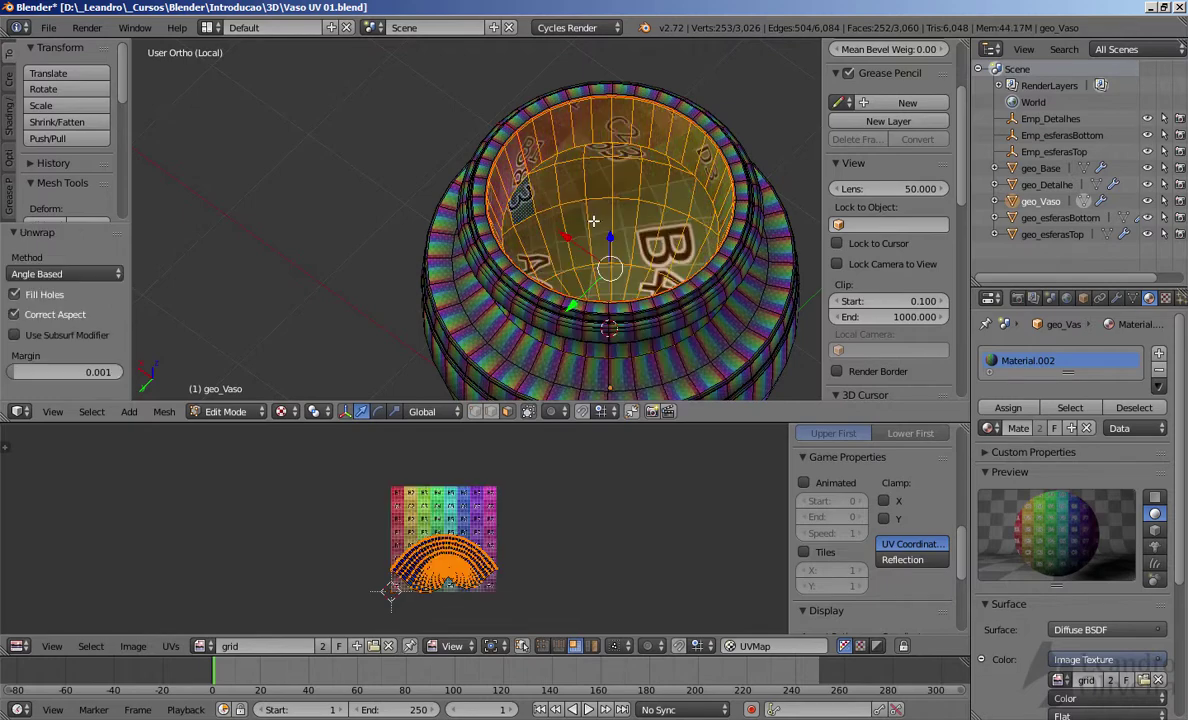
{"action": "scroll", "coordinate": [448, 546], "scroll_direction": "up", "scroll_amount": 5}
{"action": "middle_click_drag", "start_coordinate": [449, 546], "coordinate": [413, 516]}
{"action": "scroll", "coordinate": [440, 537], "scroll_direction": "down", "scroll_amount": 2}
{"action": "scroll", "coordinate": [438, 538], "scroll_direction": "up", "scroll_amount": 2}
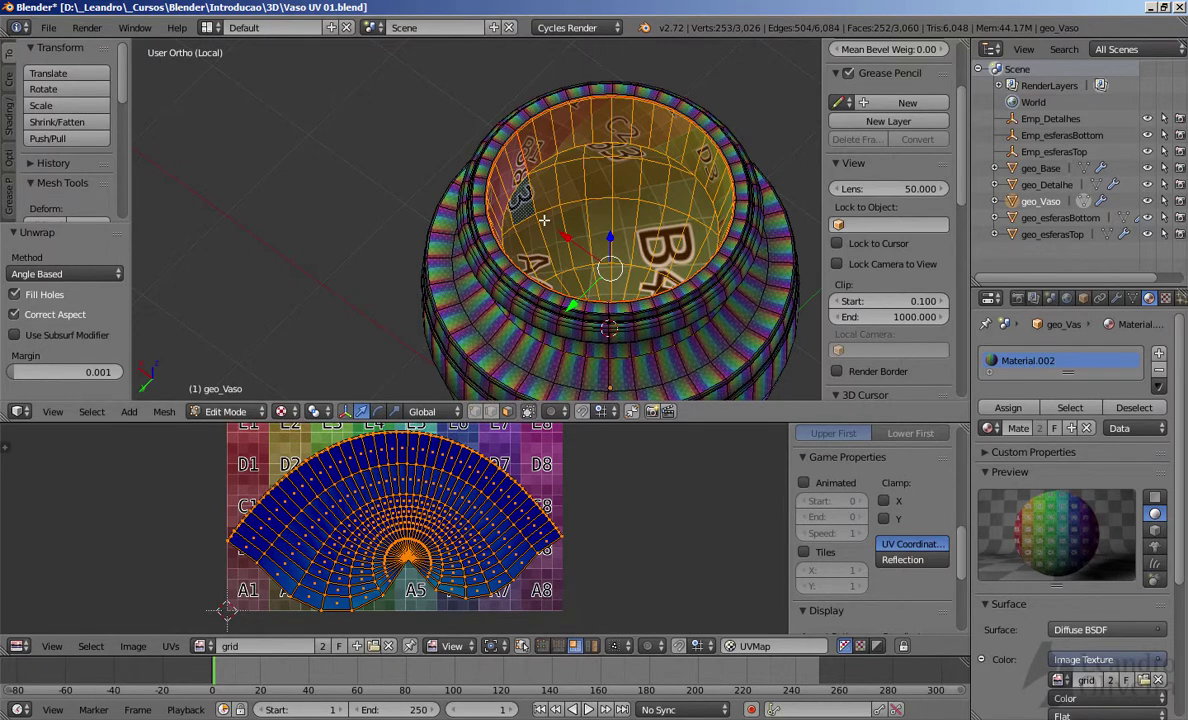
Step: Isolate the vase's seam-bounded interior by selecting its linked faces, inverting the selection and hiding all other faces
{"action": "middle_click_drag", "start_coordinate": [601, 216], "coordinate": [564, 216]}
{"action": "right_click", "coordinate": [772, 298]}
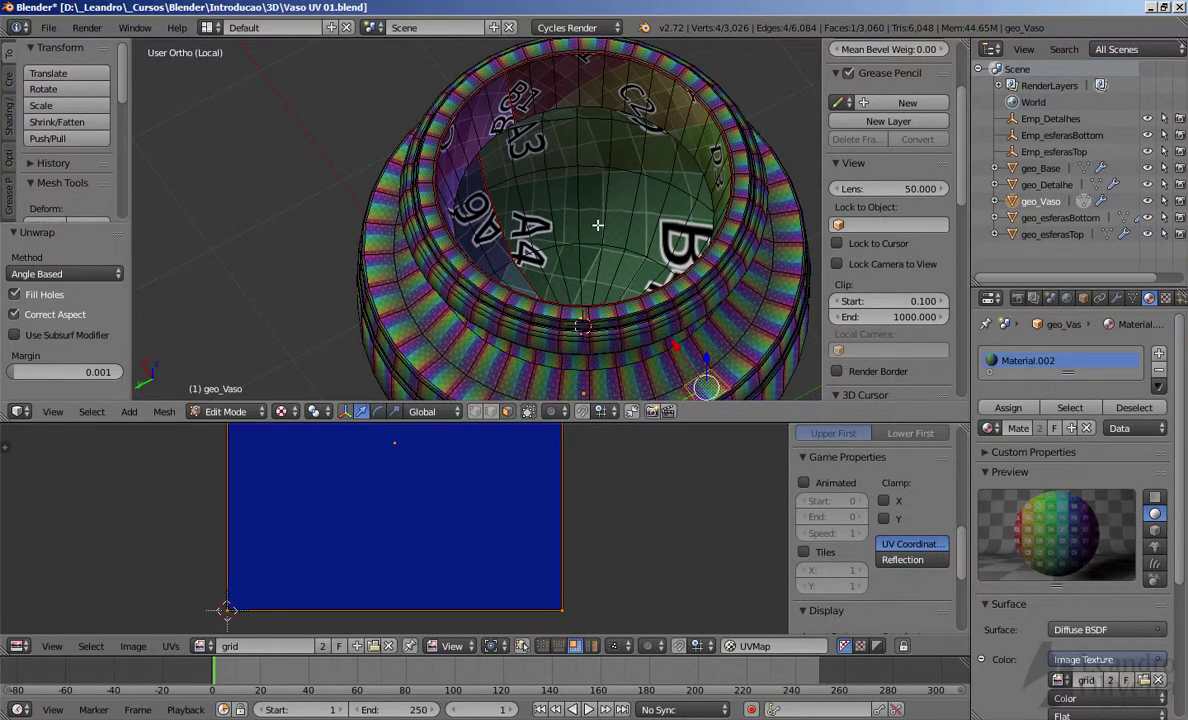
{"action": "key", "text": "l"}
{"action": "scroll", "coordinate": [573, 188], "scroll_direction": "down", "scroll_amount": 3}
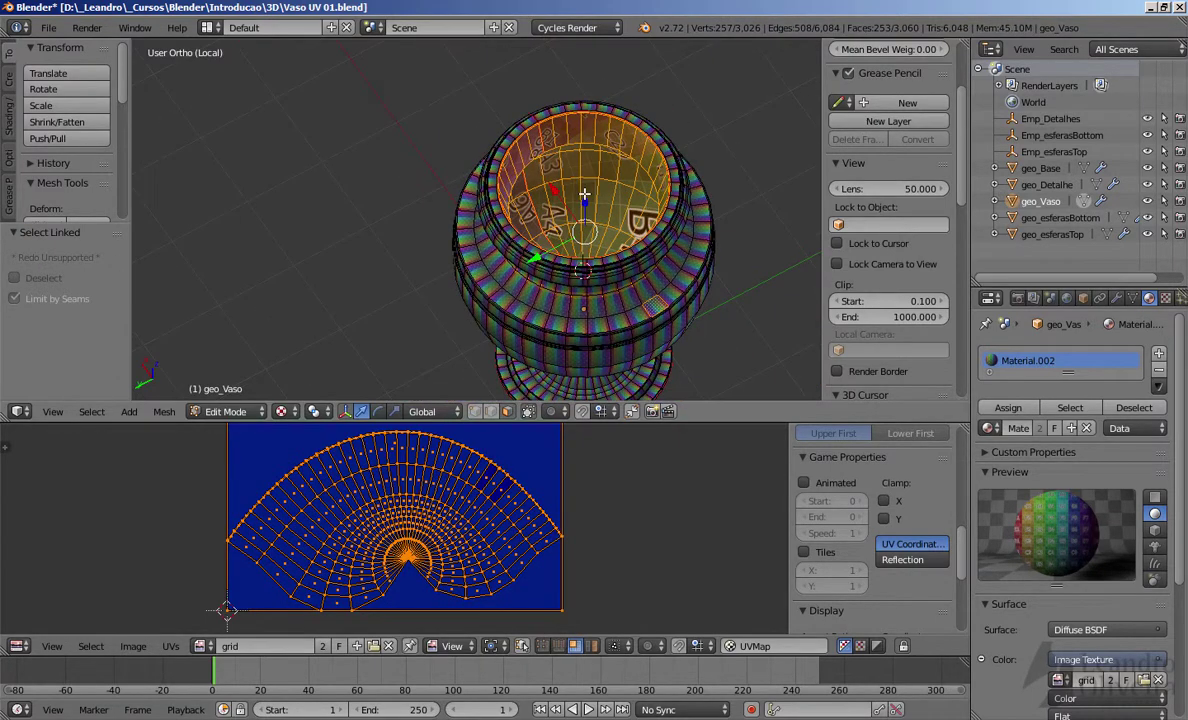
{"action": "middle_click_drag", "start_coordinate": [584, 194], "coordinate": [686, 125]}
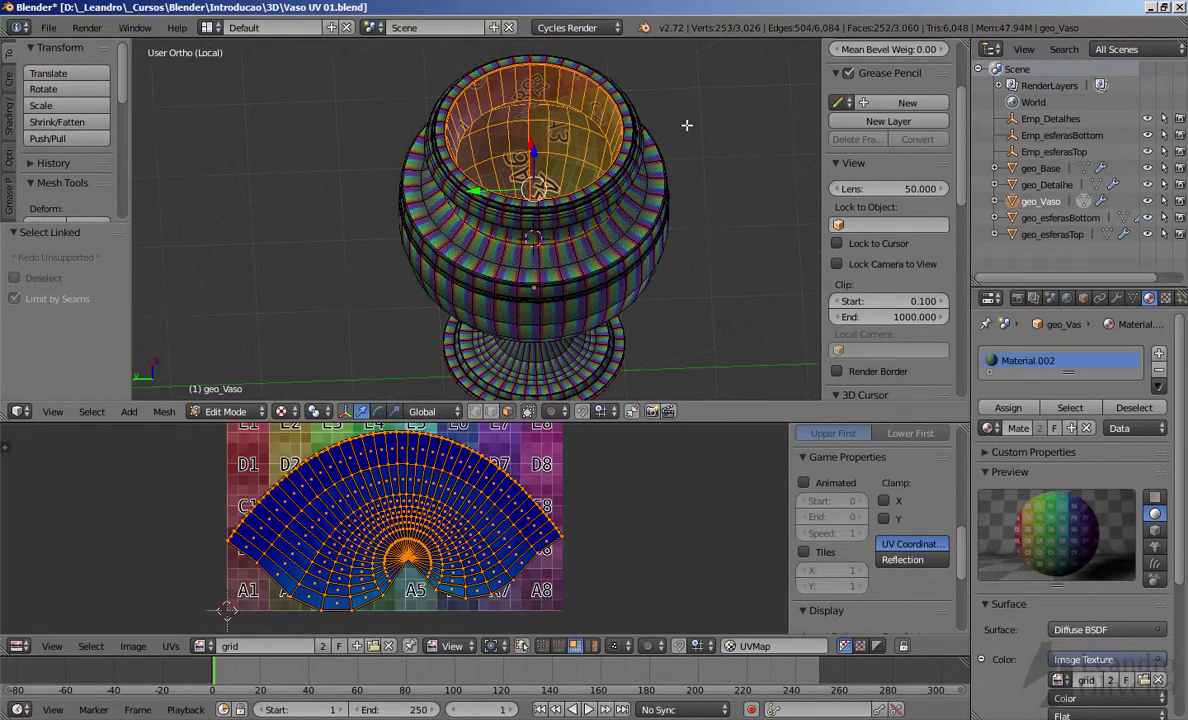
{"action": "key", "text": "ctrl+i"}
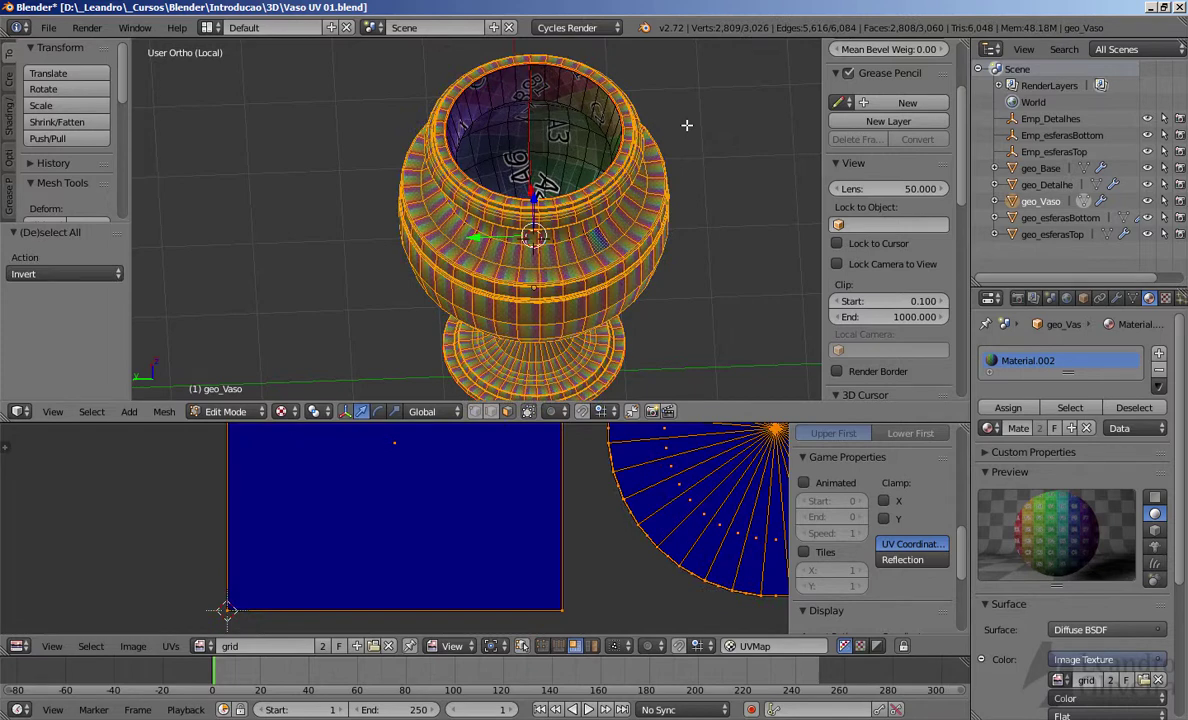
{"action": "key", "text": "h"}
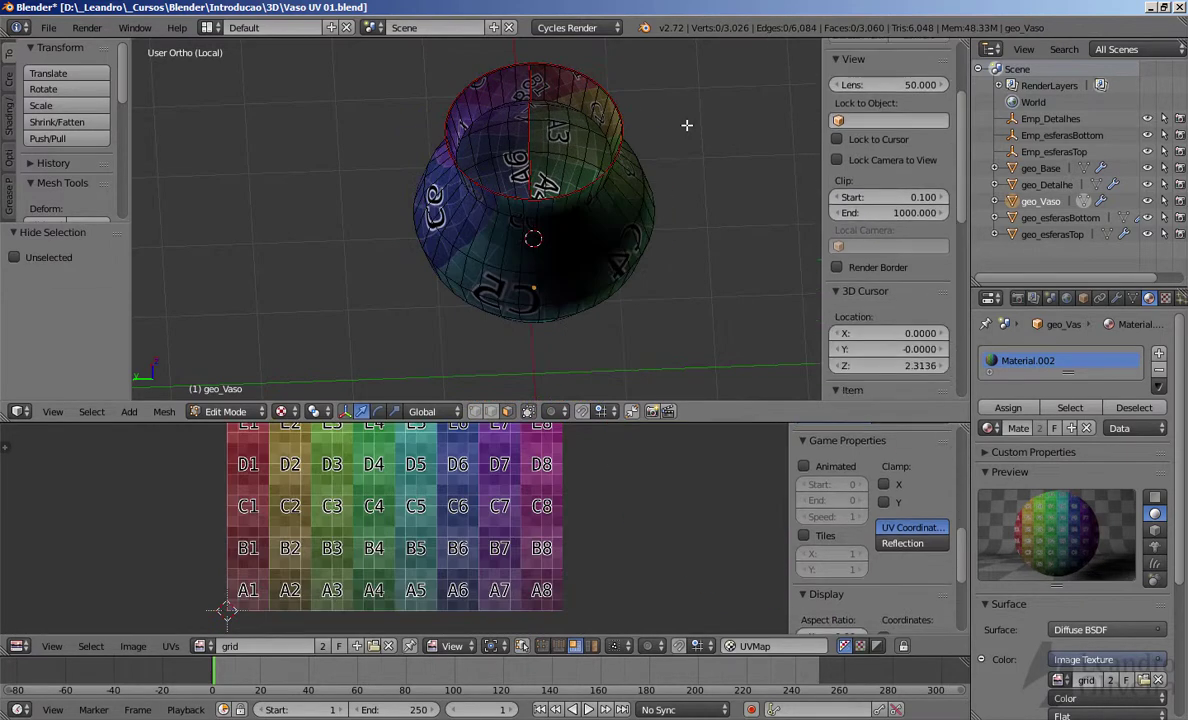
Step: Examine the grid texture and the vertical seam all around the isolated interior shell, from the mouth to the underside
{"action": "middle_click_drag", "start_coordinate": [560, 200], "coordinate": [527, 225]}
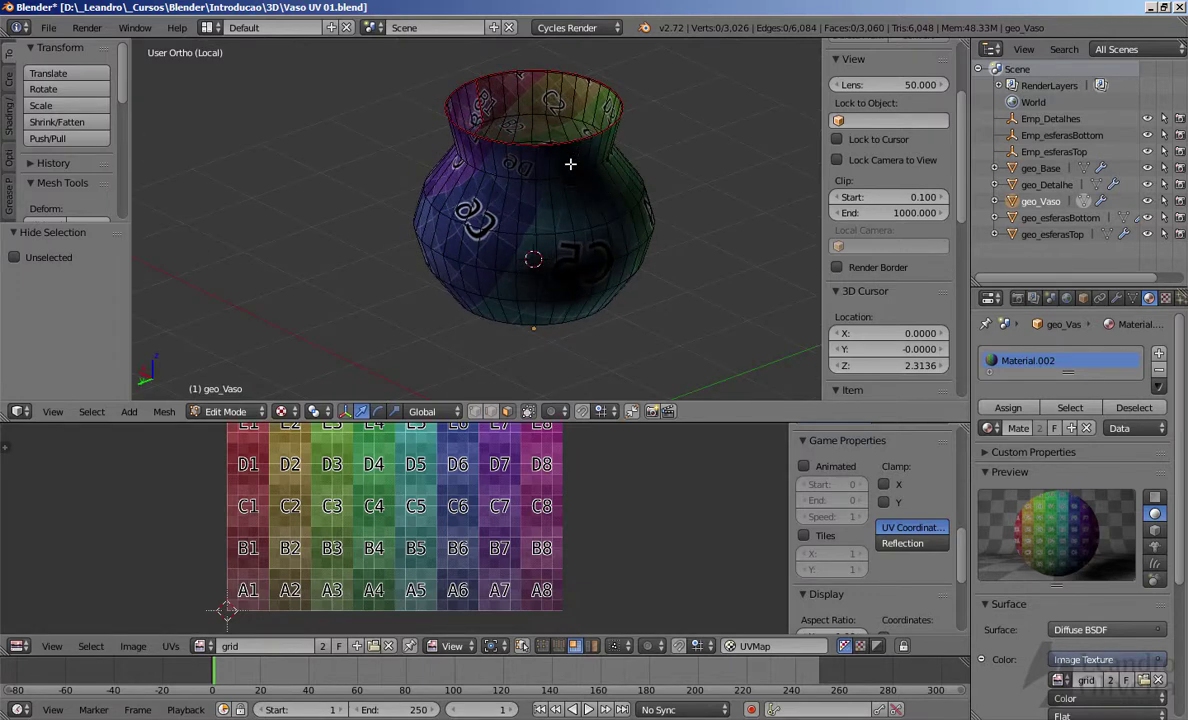
{"action": "middle_click_drag", "start_coordinate": [570, 163], "coordinate": [310, 223]}
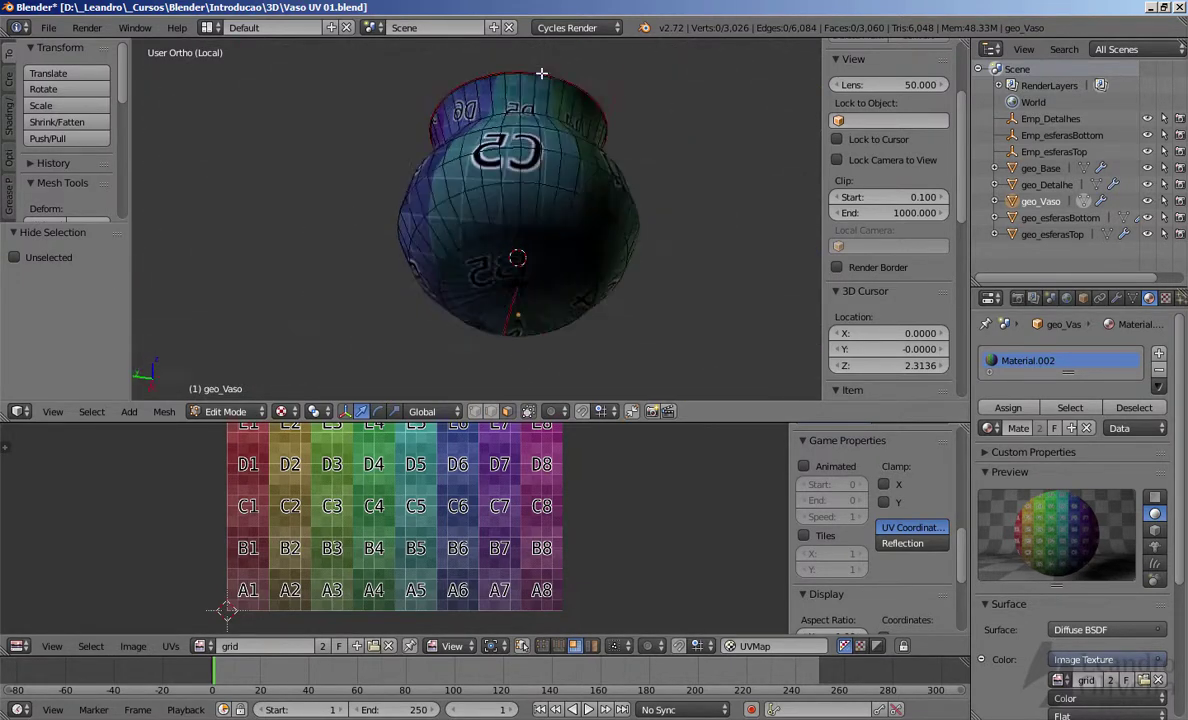
{"action": "middle_click_drag", "start_coordinate": [602, 208], "coordinate": [628, 131]}
{"action": "scroll", "coordinate": [575, 236], "scroll_direction": "up", "scroll_amount": 4}
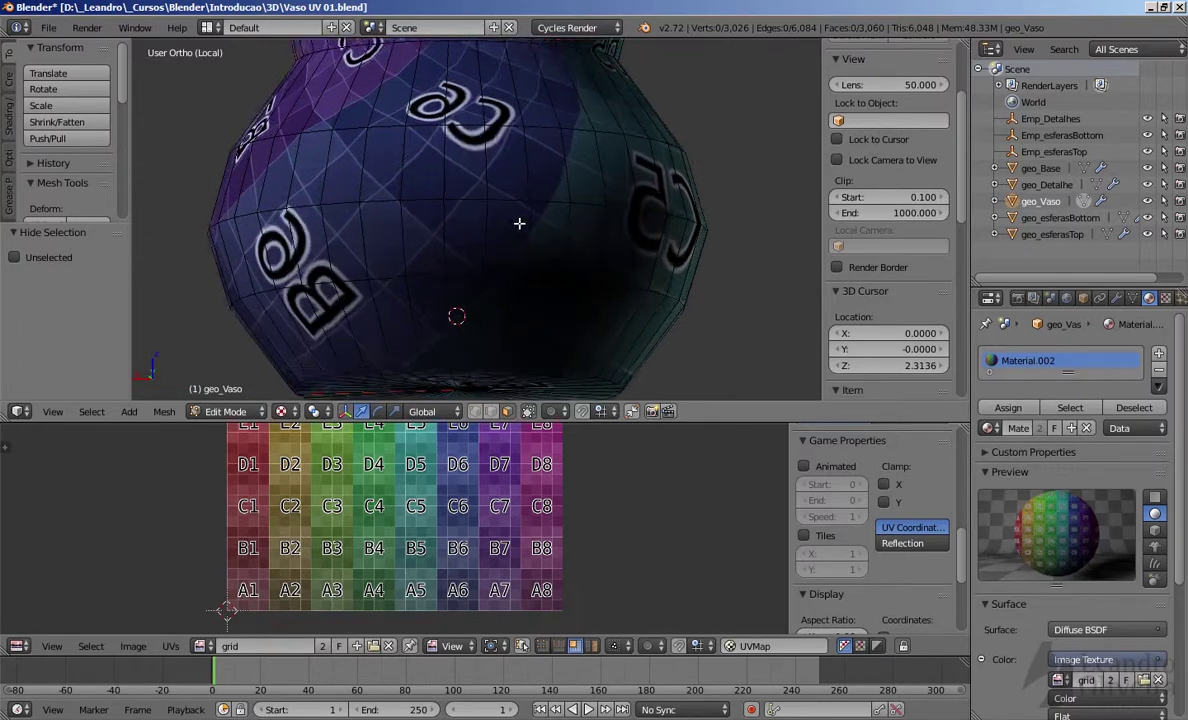
{"action": "middle_click_drag", "start_coordinate": [520, 225], "coordinate": [639, 289], "text": "shift"}
{"action": "middle_click_drag", "start_coordinate": [575, 243], "coordinate": [485, 240]}
{"action": "scroll", "coordinate": [653, 261], "scroll_direction": "up", "scroll_amount": 2}
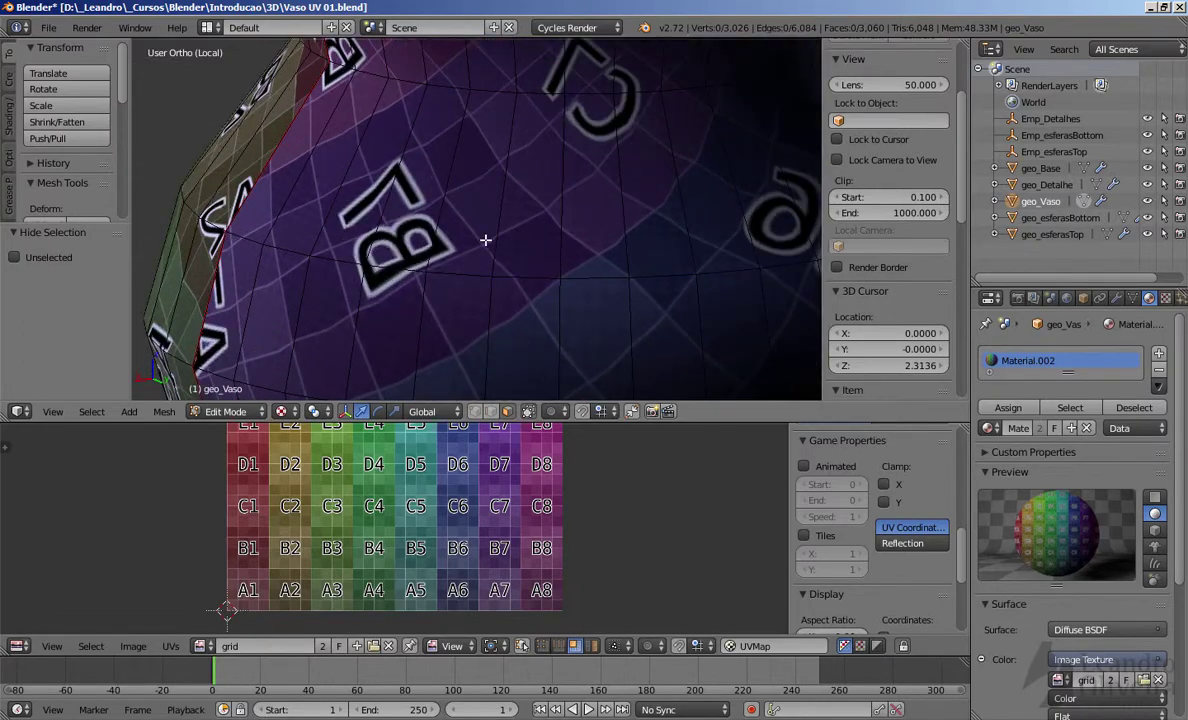
{"action": "middle_click_drag", "start_coordinate": [385, 215], "coordinate": [499, 225]}
{"action": "scroll", "coordinate": [505, 220], "scroll_direction": "down", "scroll_amount": 4}
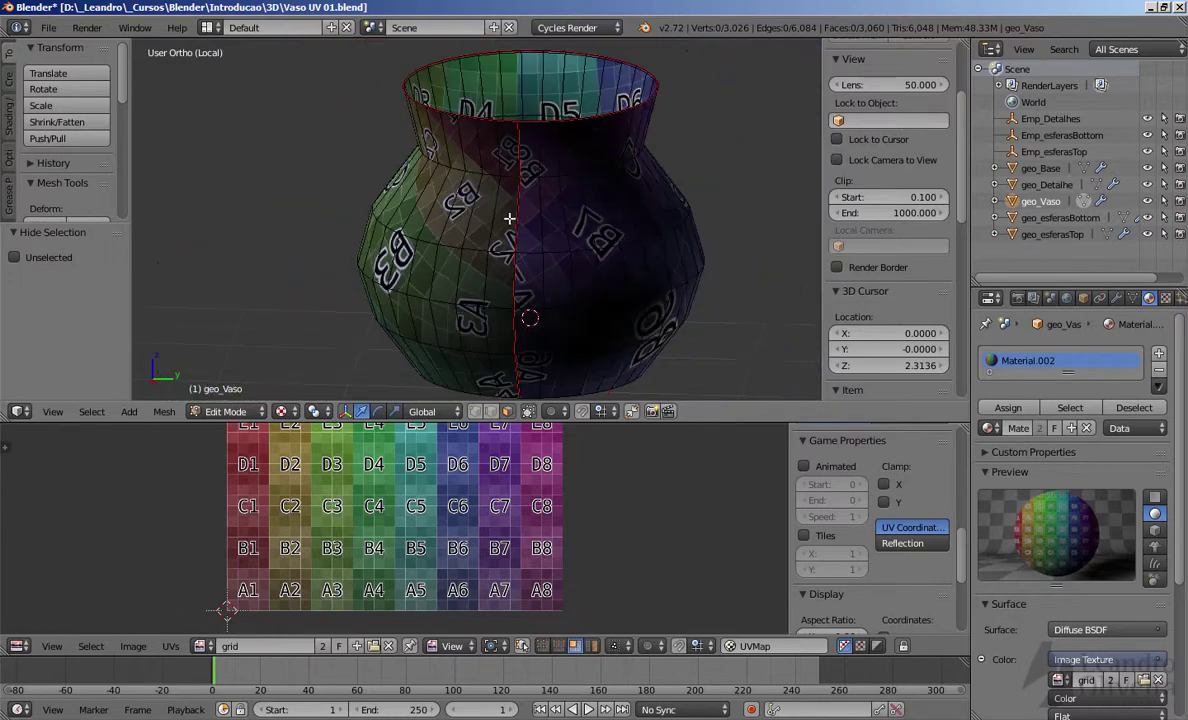
{"action": "scroll", "coordinate": [565, 174], "scroll_direction": "up", "scroll_amount": 3}
{"action": "middle_click_drag", "start_coordinate": [565, 174], "coordinate": [482, 125], "text": "shift"}
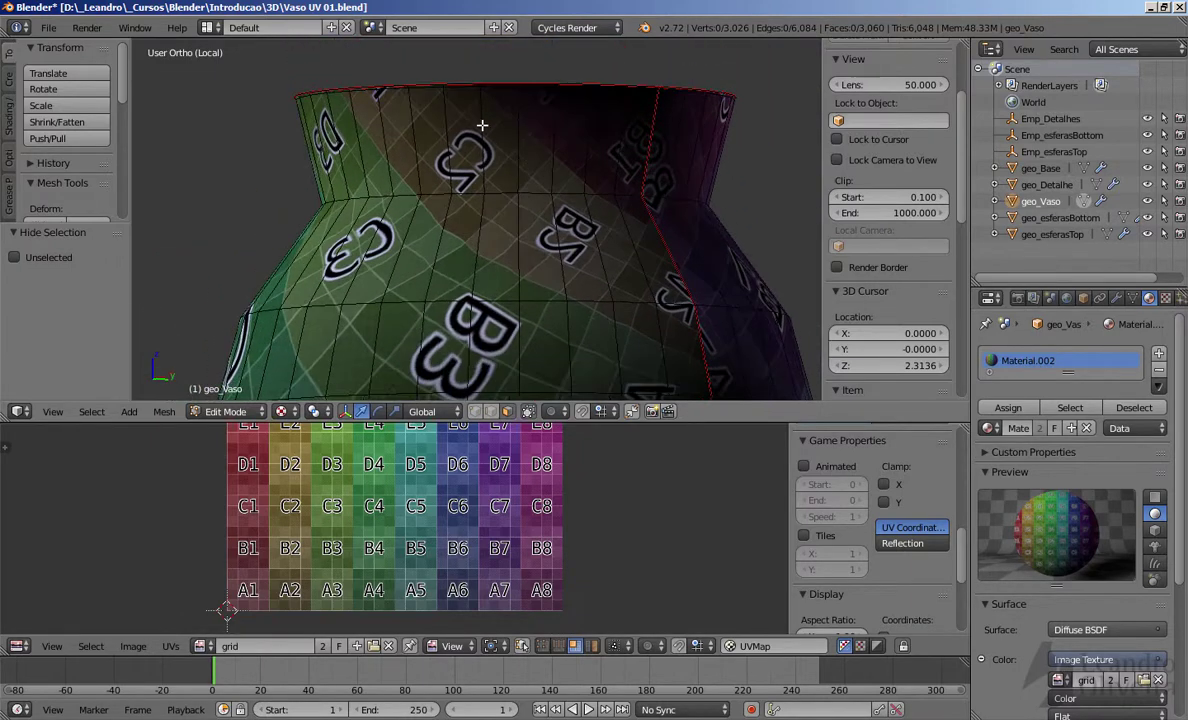
{"action": "scroll", "coordinate": [575, 228], "scroll_direction": "down", "scroll_amount": 3}
{"action": "middle_click_drag", "start_coordinate": [557, 268], "coordinate": [522, 301]}
{"action": "middle_click_drag", "start_coordinate": [512, 220], "coordinate": [544, 206]}
{"action": "scroll", "coordinate": [520, 302], "scroll_direction": "down", "scroll_amount": 2}
Step: View the complete vase outside mesh editing, resume editing and select all visible interior faces
{"action": "key", "text": "Tab"}
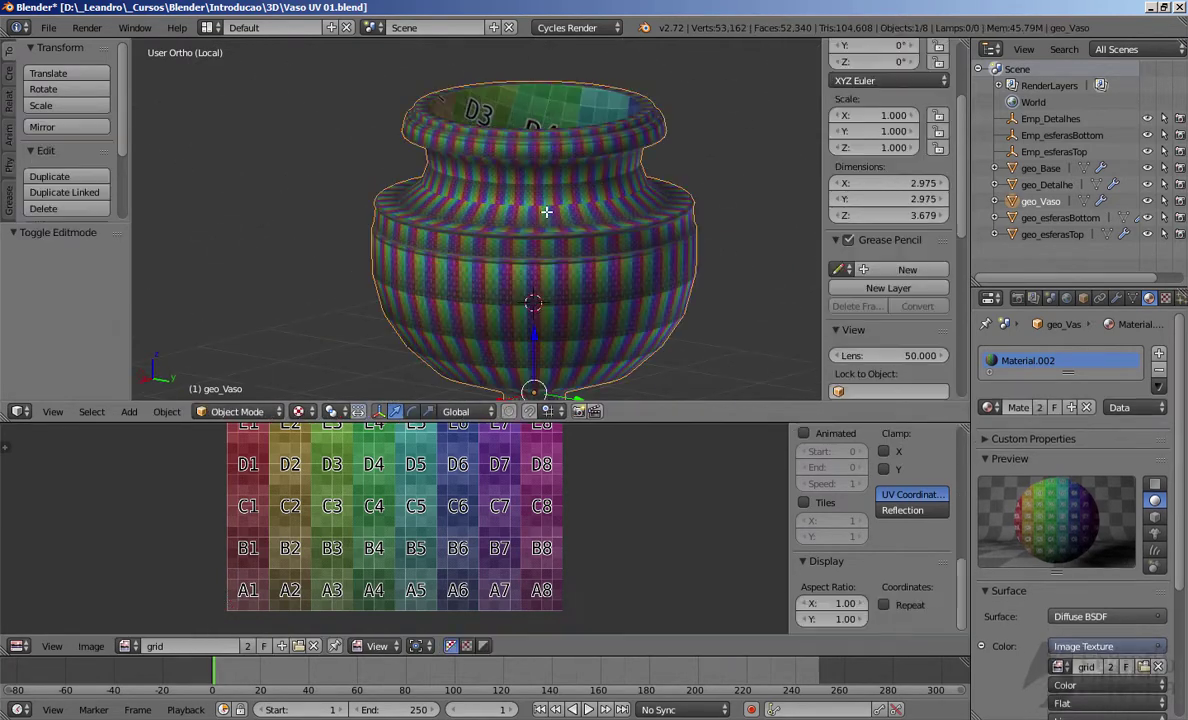
{"action": "key", "text": "Tab"}
{"action": "key", "text": "a"}
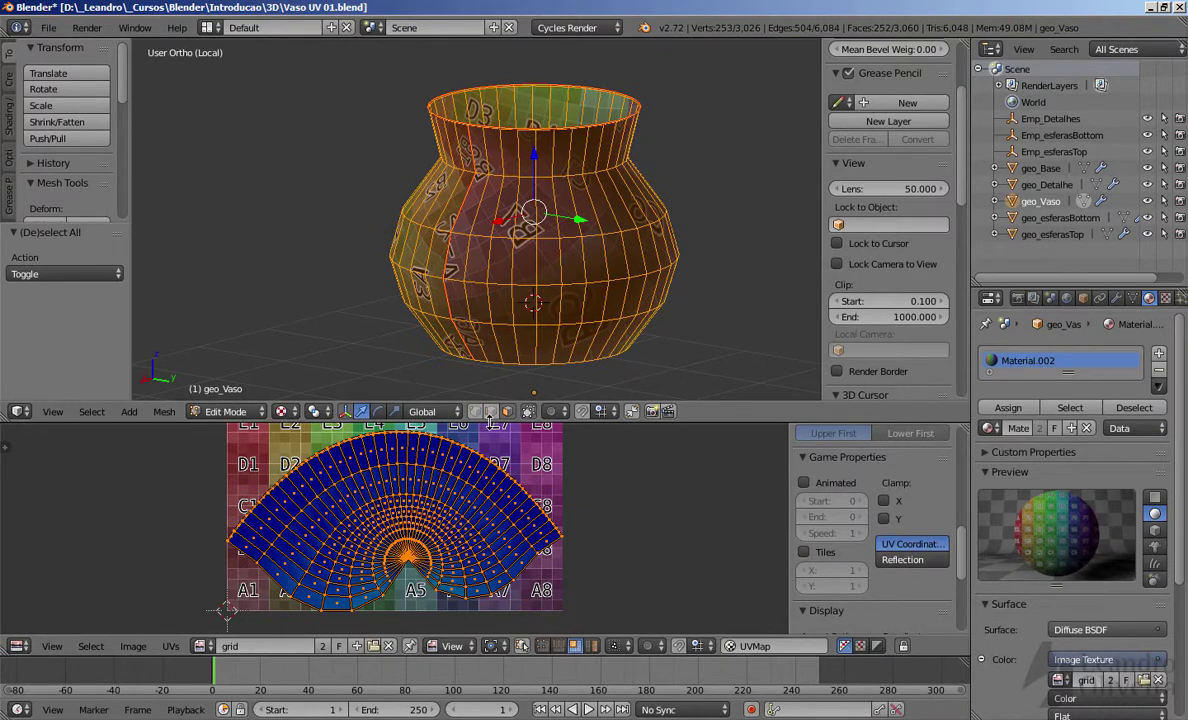
Step: Temporarily enlarge the UV editor and examine the stretch colouring across the fan-shaped interior island, especially around its centre
{"action": "left_click_drag", "start_coordinate": [531, 421], "coordinate": [531, 215]}
{"action": "middle_click_drag", "start_coordinate": [419, 390], "coordinate": [488, 346]}
{"action": "scroll", "coordinate": [496, 430], "scroll_direction": "up", "scroll_amount": 3}
{"action": "scroll", "coordinate": [486, 390], "scroll_direction": "down", "scroll_amount": 1}
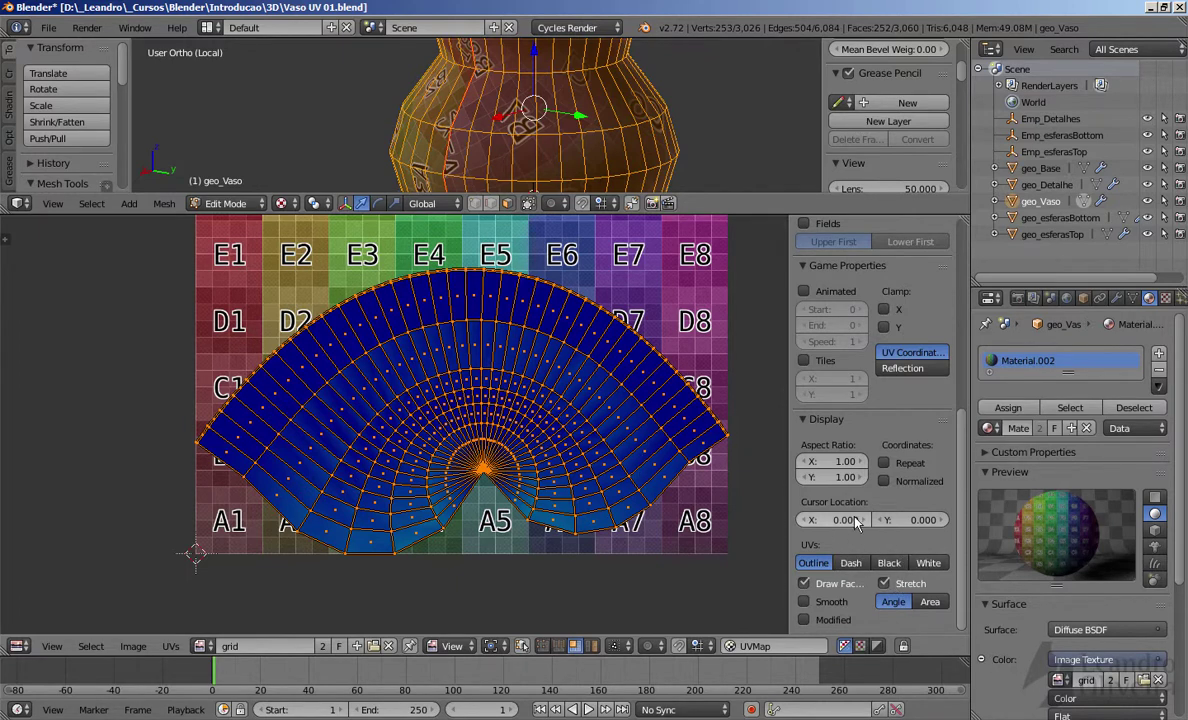
{"action": "scroll", "coordinate": [875, 511], "scroll_direction": "up", "scroll_amount": 4}
{"action": "scroll", "coordinate": [875, 511], "scroll_direction": "down", "scroll_amount": 4}
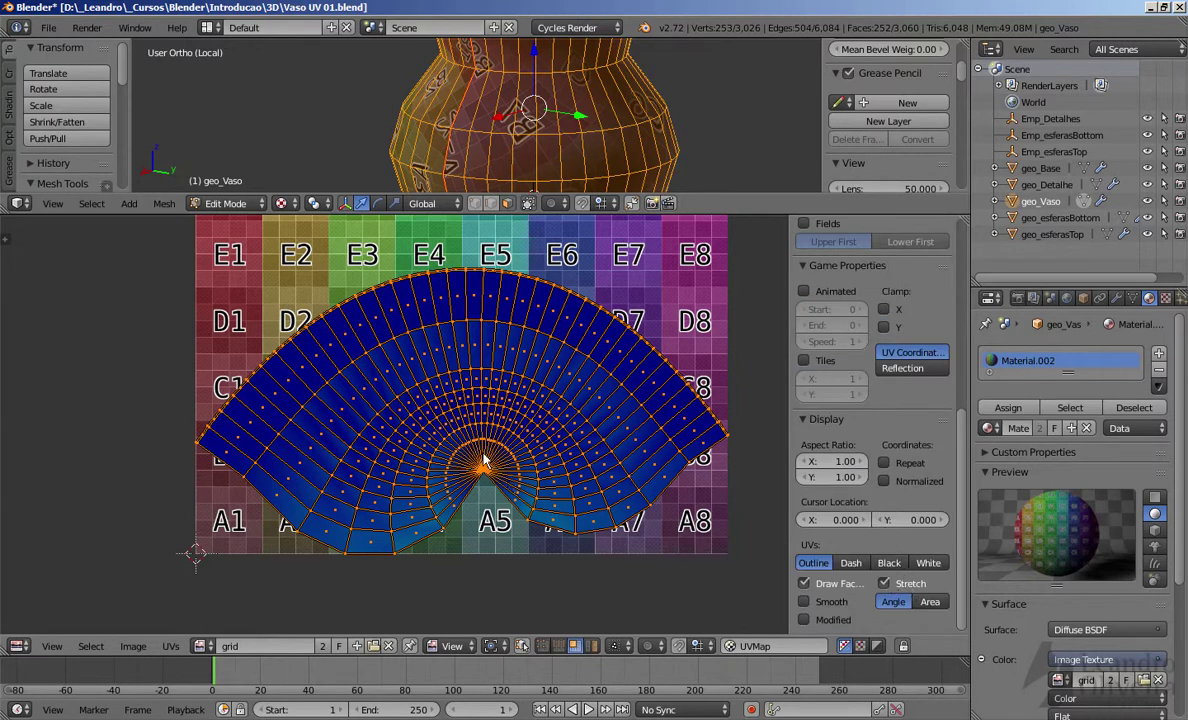
{"action": "scroll", "coordinate": [490, 460], "scroll_direction": "up", "scroll_amount": 2}
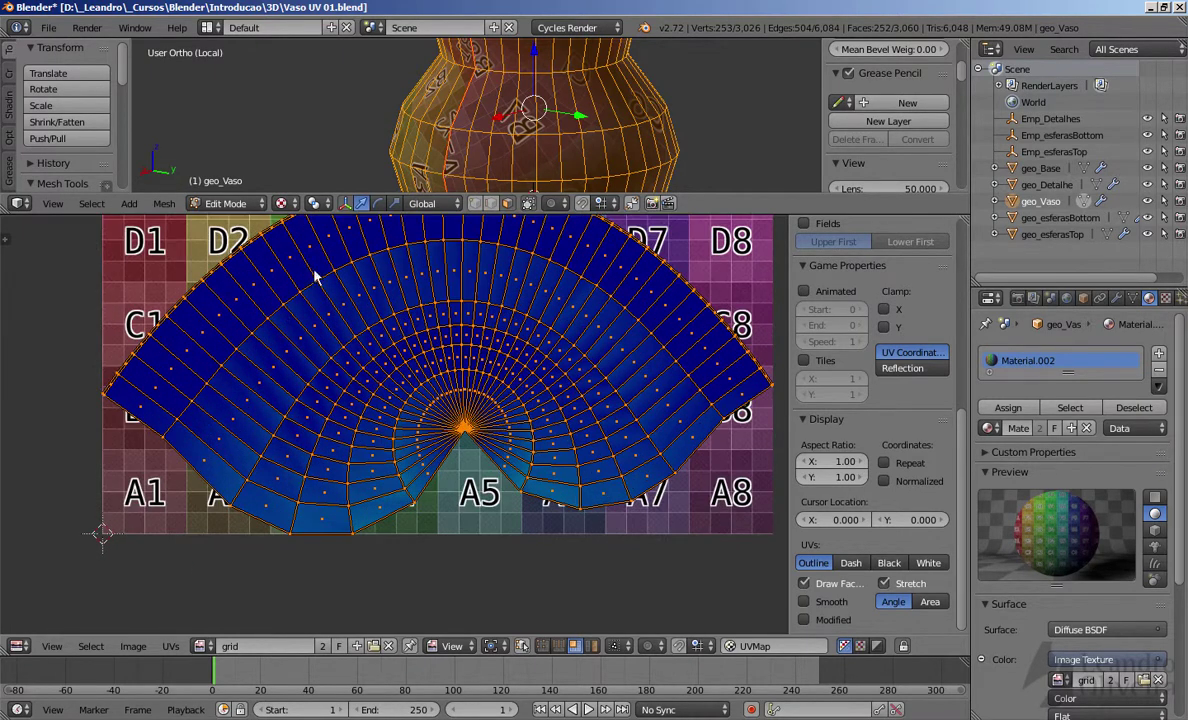
{"action": "middle_click_drag", "start_coordinate": [349, 238], "coordinate": [342, 350]}
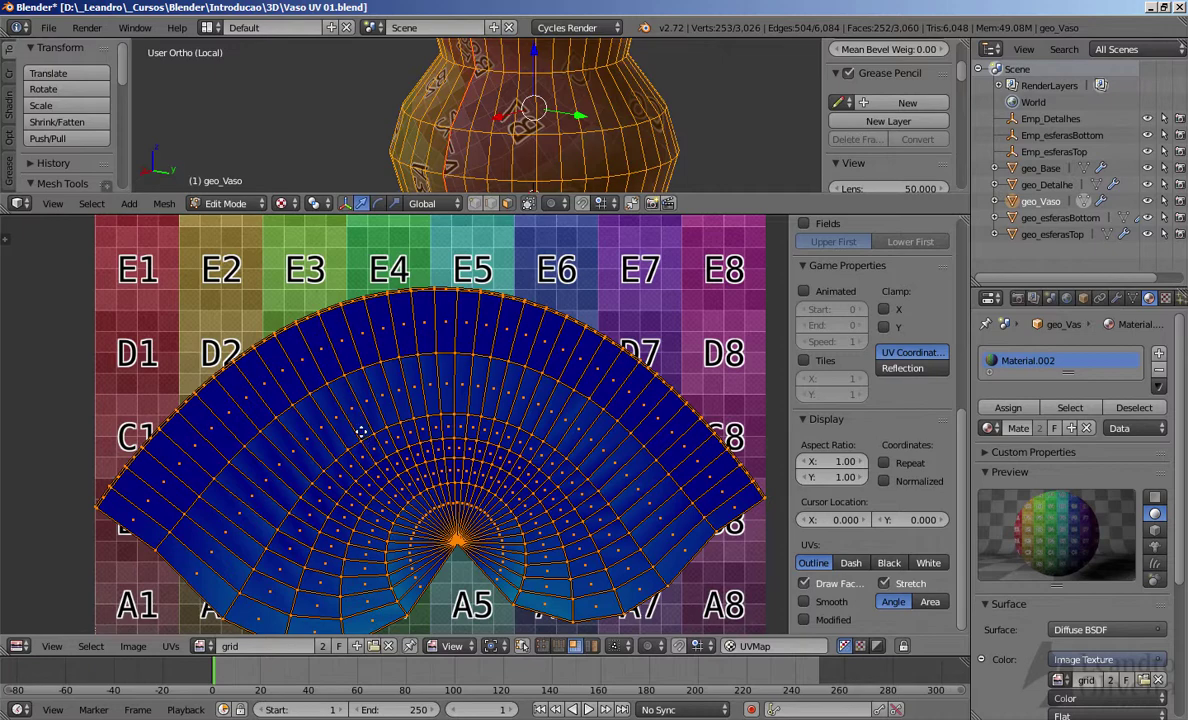
{"action": "middle_click_drag", "start_coordinate": [353, 419], "coordinate": [431, 308]}
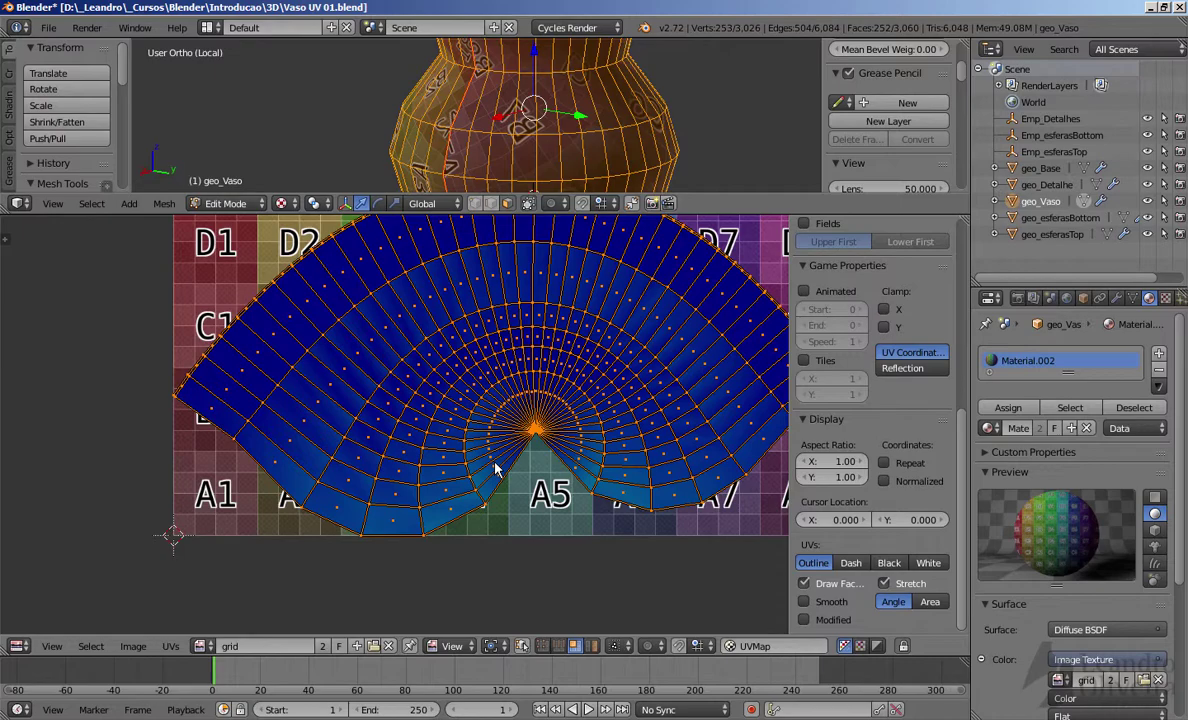
{"action": "middle_click_drag", "start_coordinate": [483, 318], "coordinate": [459, 406]}
{"action": "scroll", "coordinate": [461, 408], "scroll_direction": "up", "scroll_amount": 3}
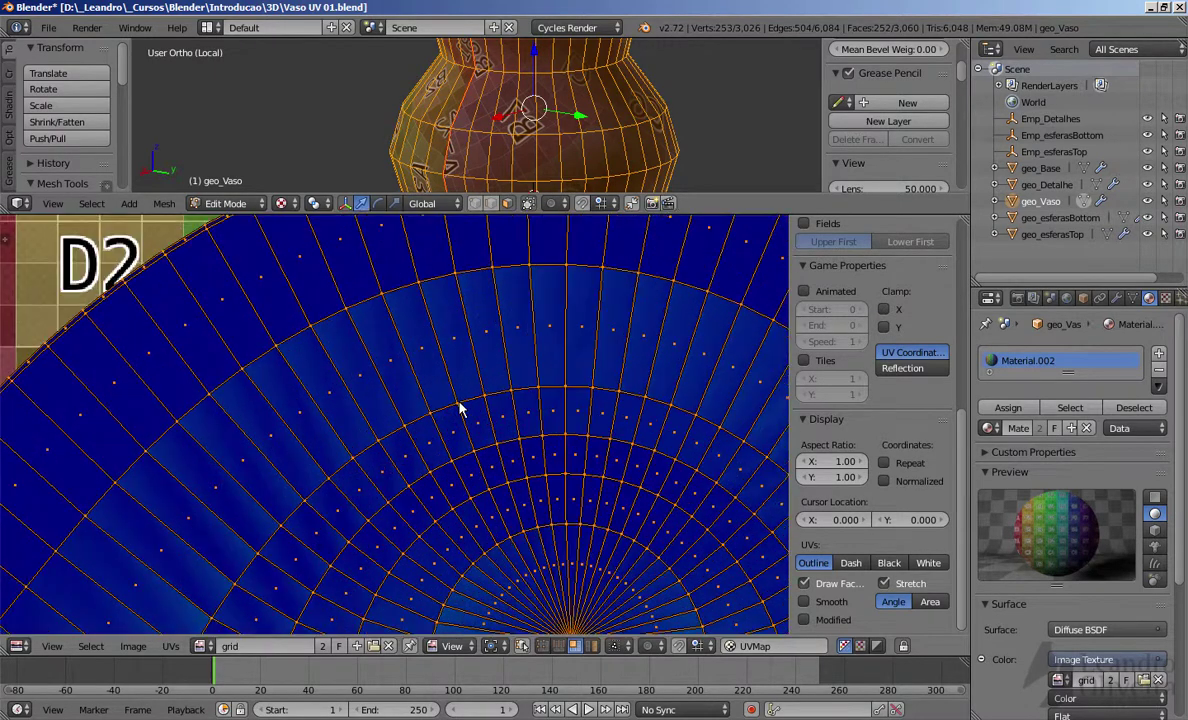
{"action": "scroll", "coordinate": [470, 412], "scroll_direction": "down", "scroll_amount": 5}
{"action": "middle_click_drag", "start_coordinate": [473, 464], "coordinate": [465, 461]}
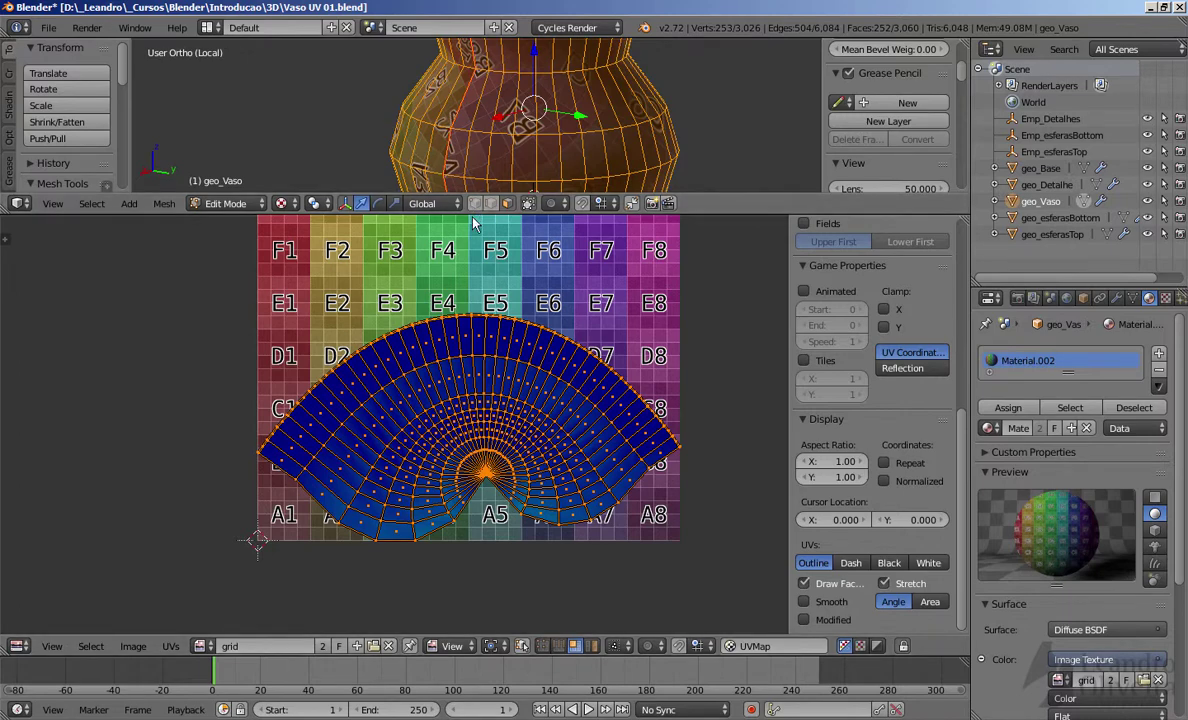
{"action": "left_click_drag", "start_coordinate": [469, 219], "coordinate": [455, 388]}
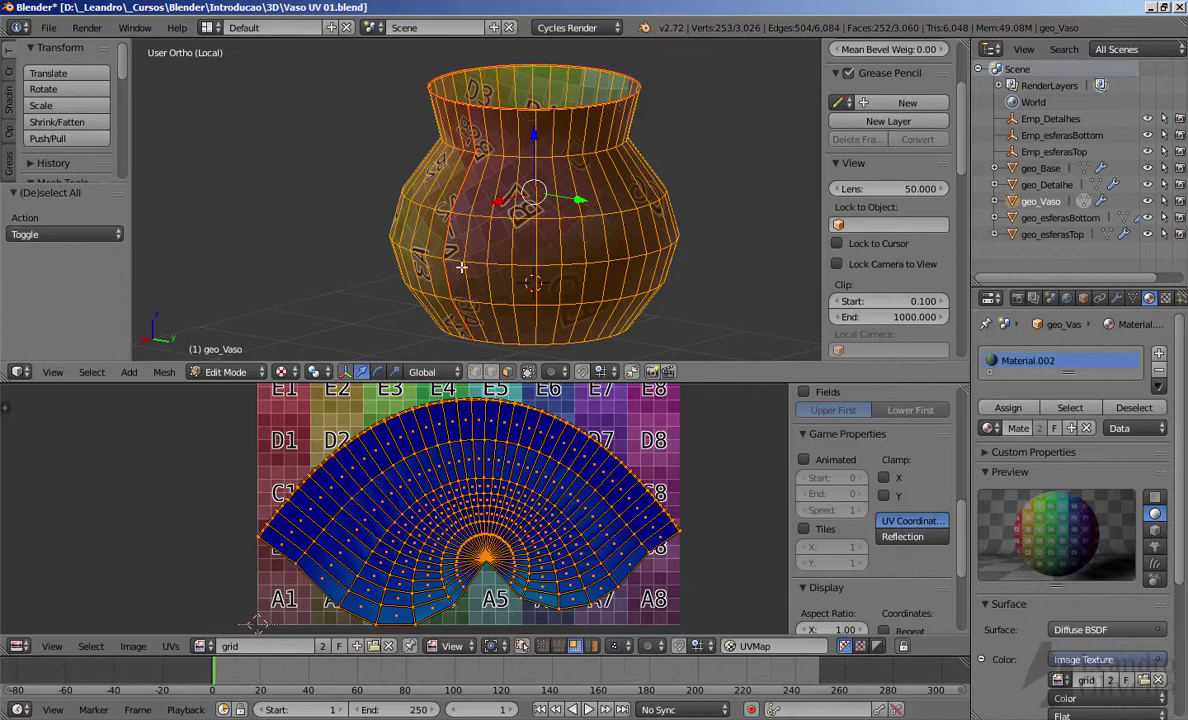
Step: Switch to edge selection and mark the edge loop around the floor of the vase's interior as a seam
{"action": "middle_click_drag", "start_coordinate": [499, 229], "coordinate": [484, 133]}
{"action": "middle_click_drag", "start_coordinate": [541, 187], "coordinate": [622, 233]}
{"action": "scroll", "coordinate": [622, 233], "scroll_direction": "up", "scroll_amount": 8}
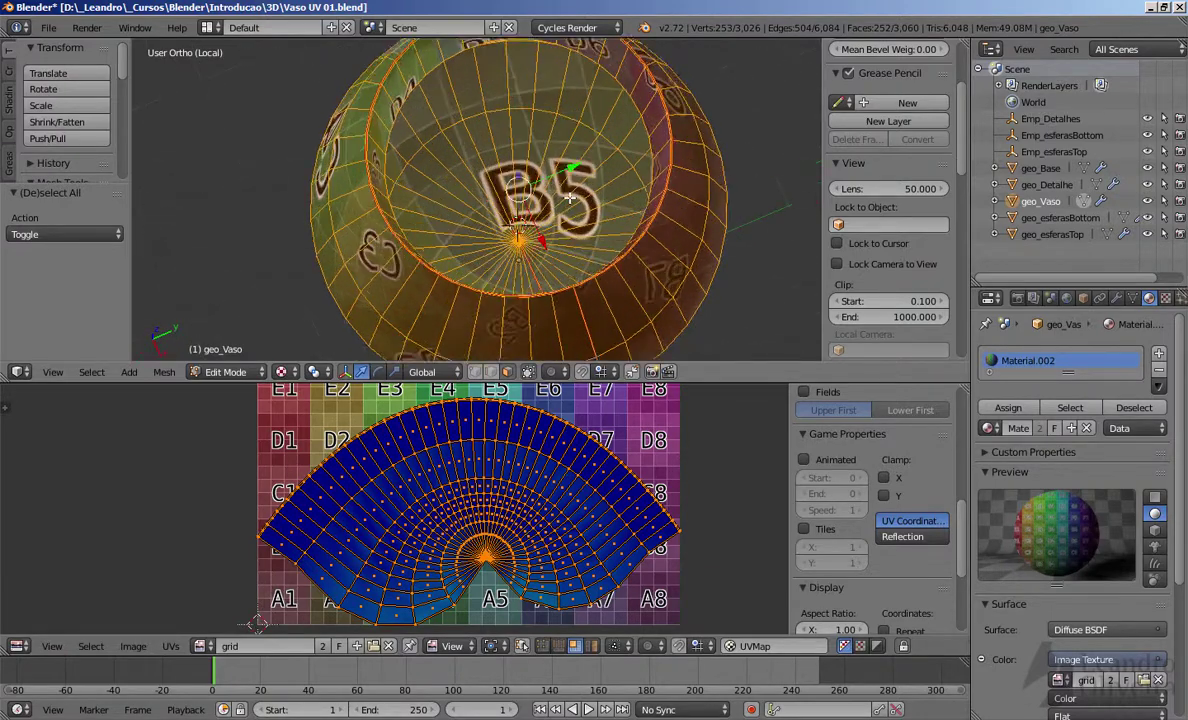
{"action": "middle_click_drag", "start_coordinate": [598, 163], "coordinate": [562, 127]}
{"action": "scroll", "coordinate": [562, 127], "scroll_direction": "up", "scroll_amount": 2}
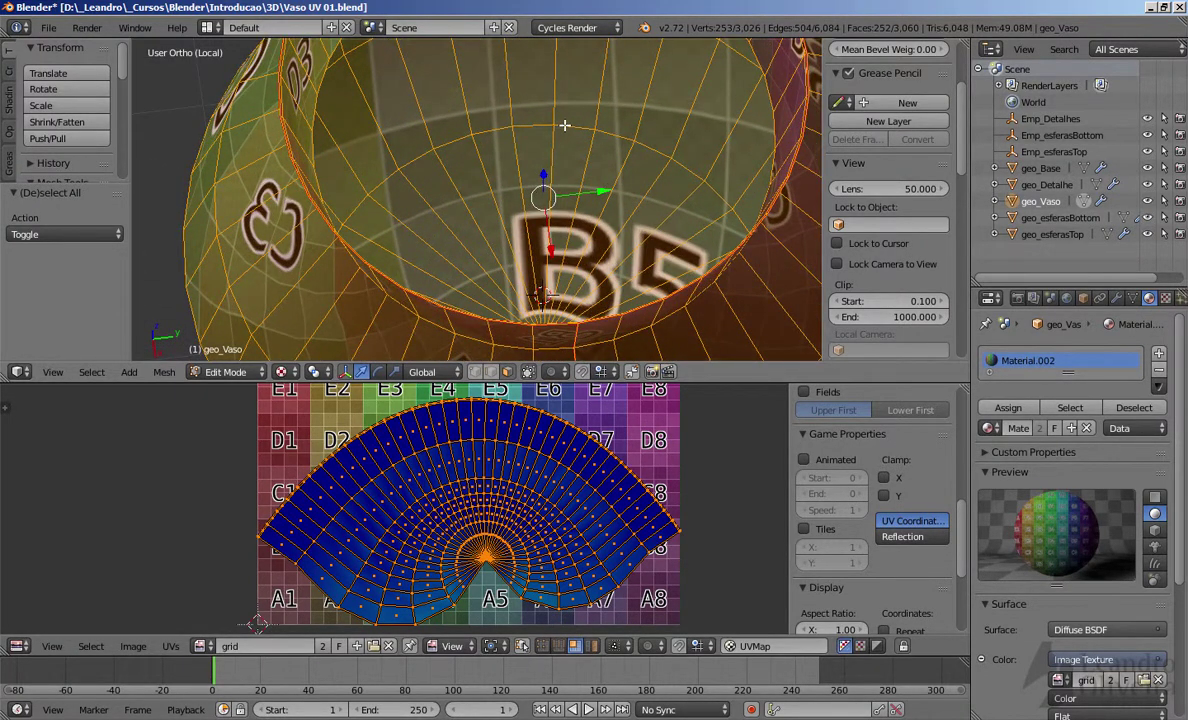
{"action": "key", "text": "ctrl+Tab"}
{"action": "left_click", "coordinate": [545, 110]}
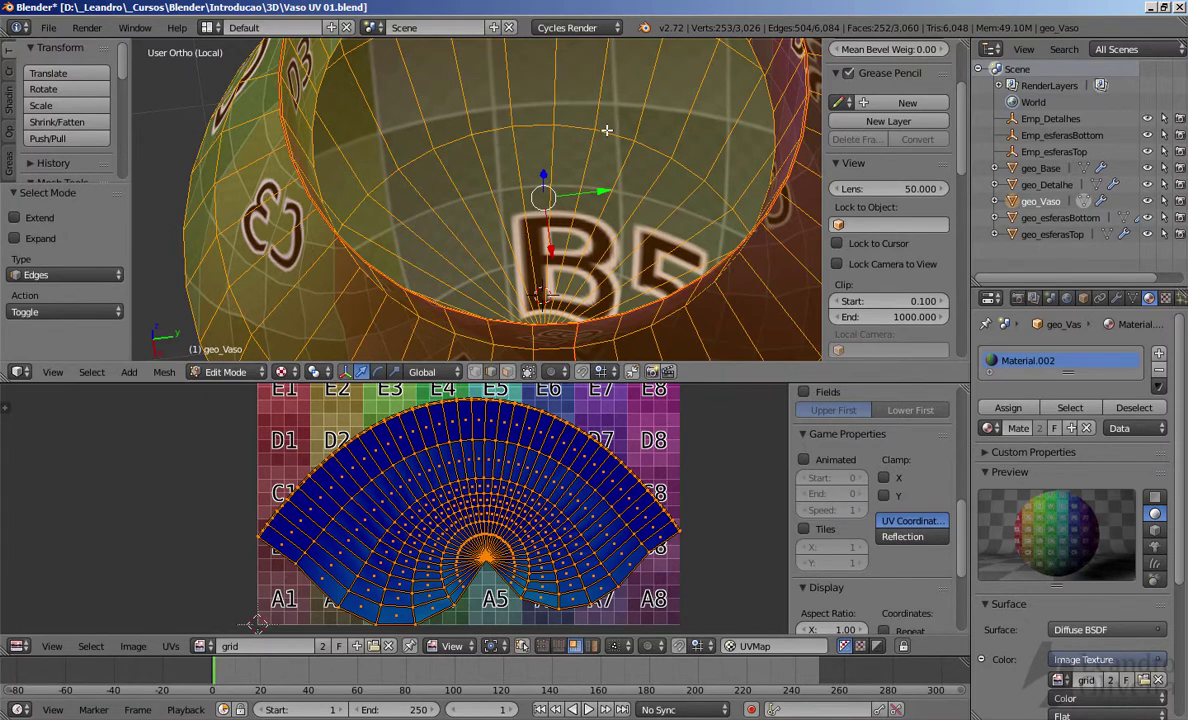
{"action": "right_click", "coordinate": [607, 131], "text": "alt"}
{"action": "middle_click_drag", "start_coordinate": [607, 131], "coordinate": [572, 152]}
{"action": "scroll", "coordinate": [581, 169], "scroll_direction": "down", "scroll_amount": 4}
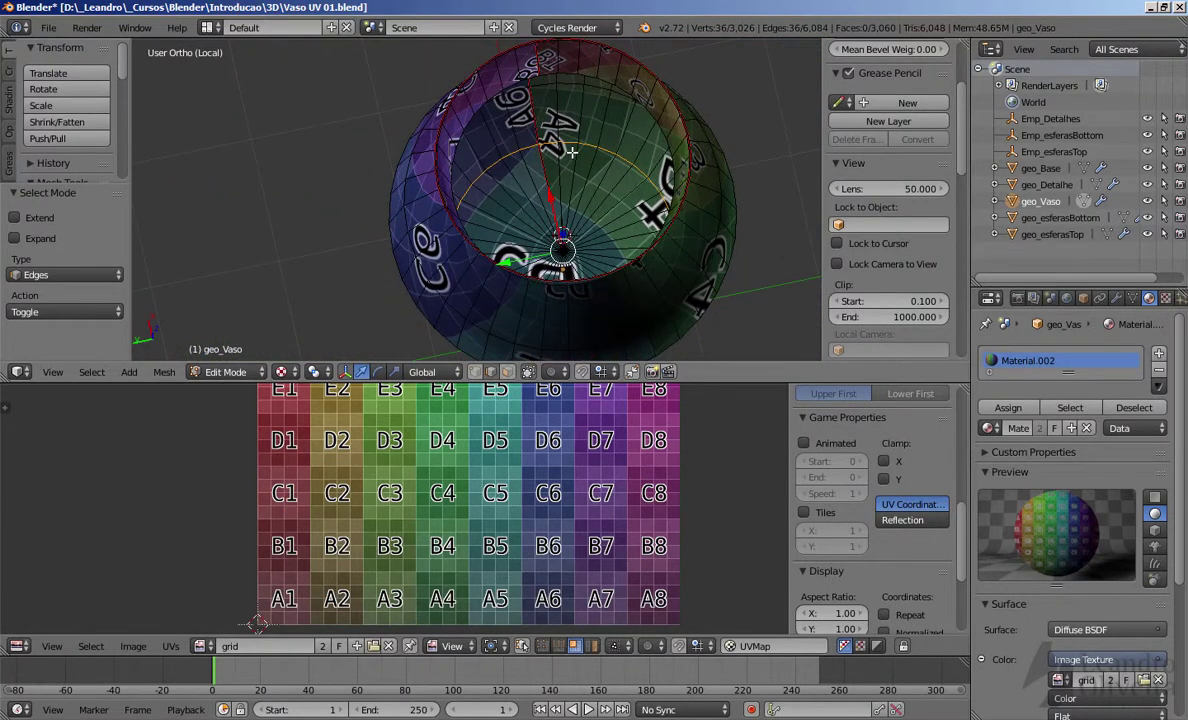
{"action": "key", "text": "ctrl+e"}
{"action": "left_click", "coordinate": [497, 148]}
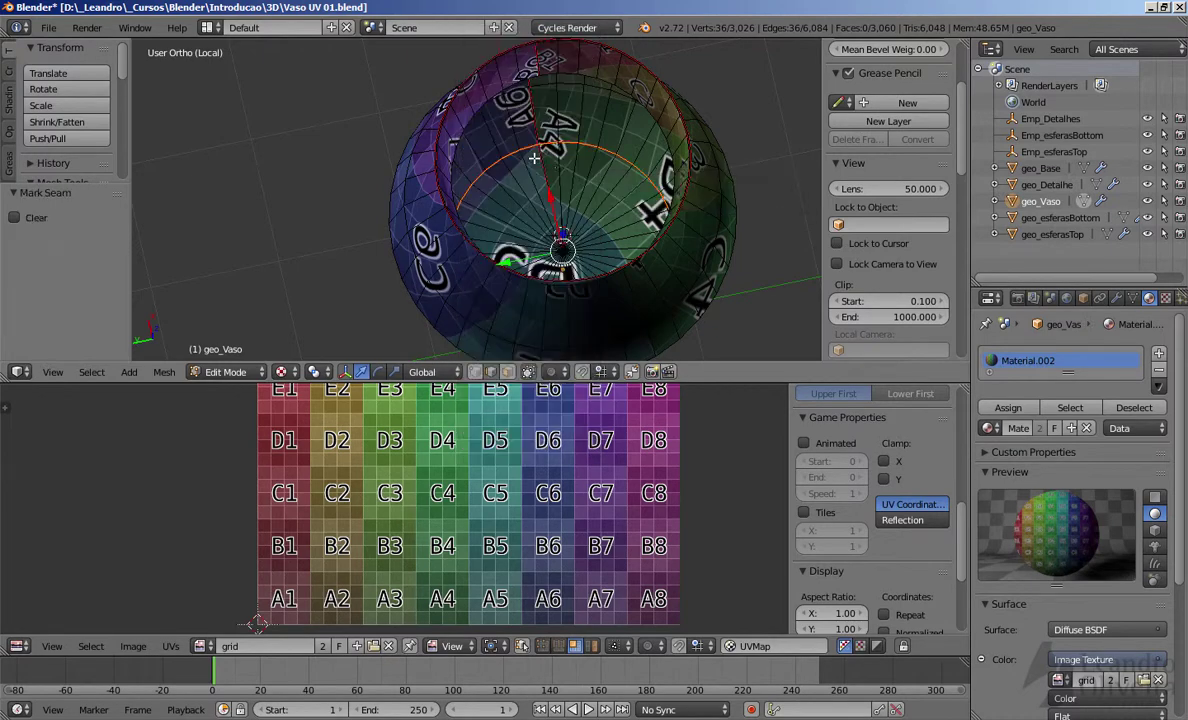
Step: Clear the seam from the radial edge running between the new floor loop and the centre of the interior floor
{"action": "middle_click_drag", "start_coordinate": [521, 161], "coordinate": [614, 196]}
{"action": "scroll", "coordinate": [614, 196], "scroll_direction": "up", "scroll_amount": 5}
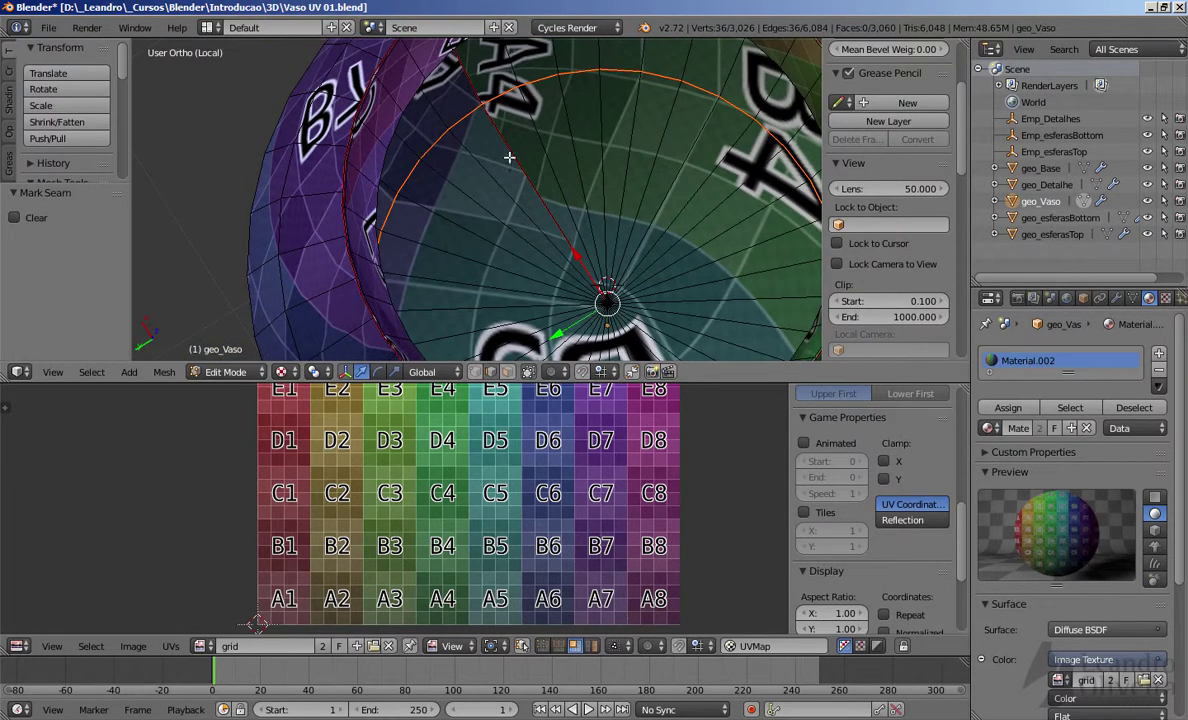
{"action": "right_click", "coordinate": [488, 117]}
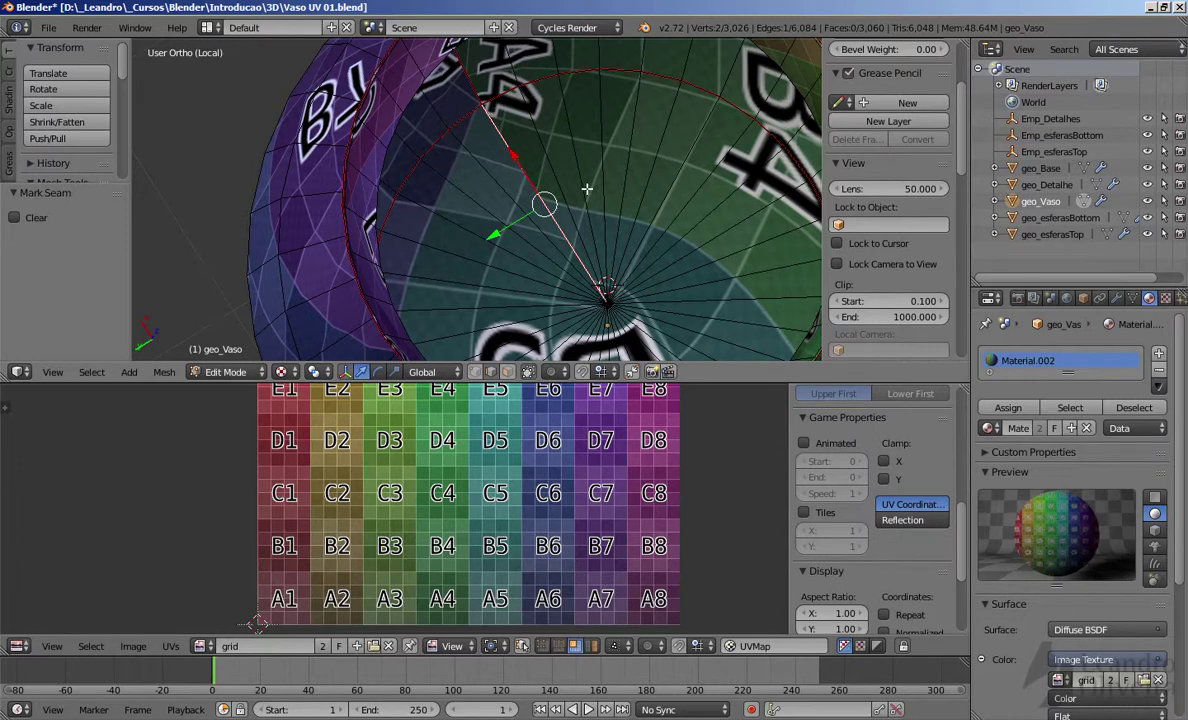
{"action": "key", "text": "ctrl+e"}
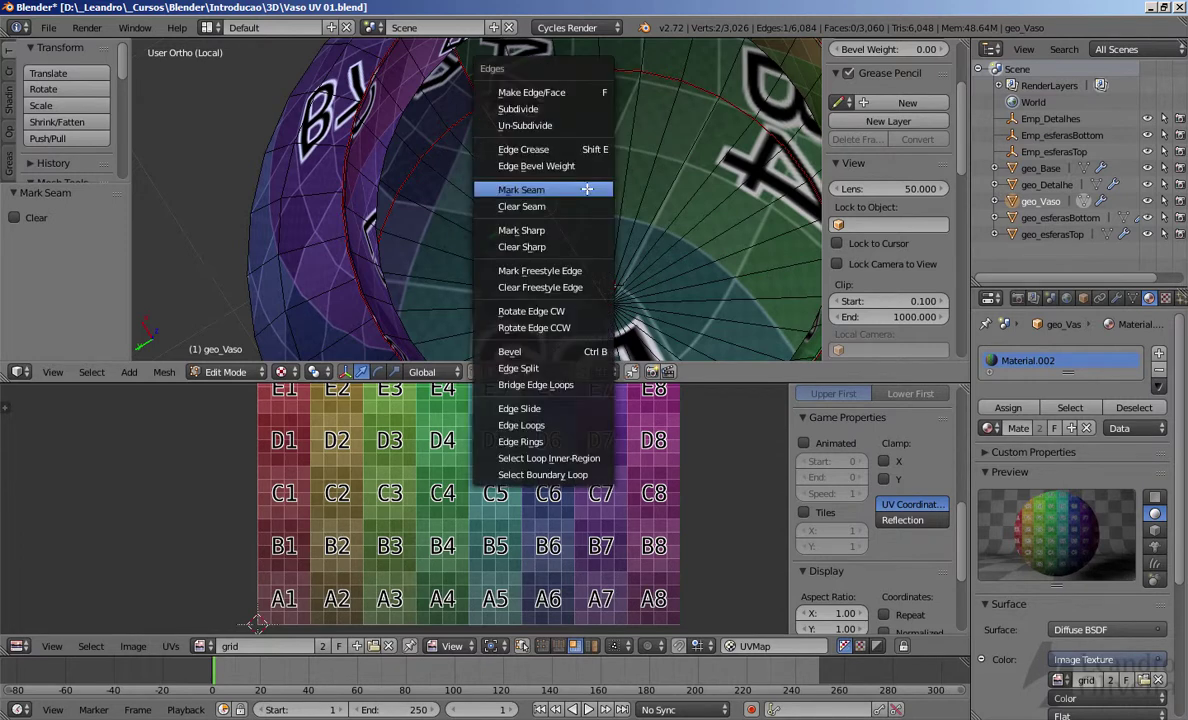
{"action": "left_click", "coordinate": [538, 207]}
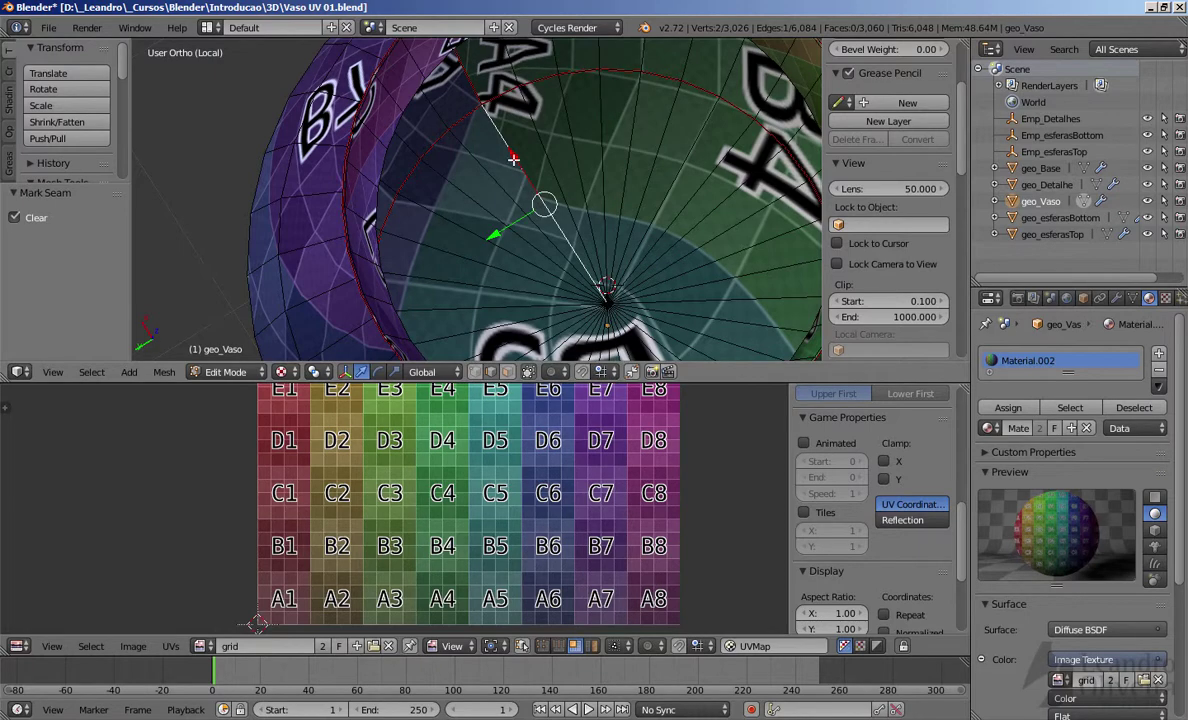
{"action": "right_click", "coordinate": [575, 171]}
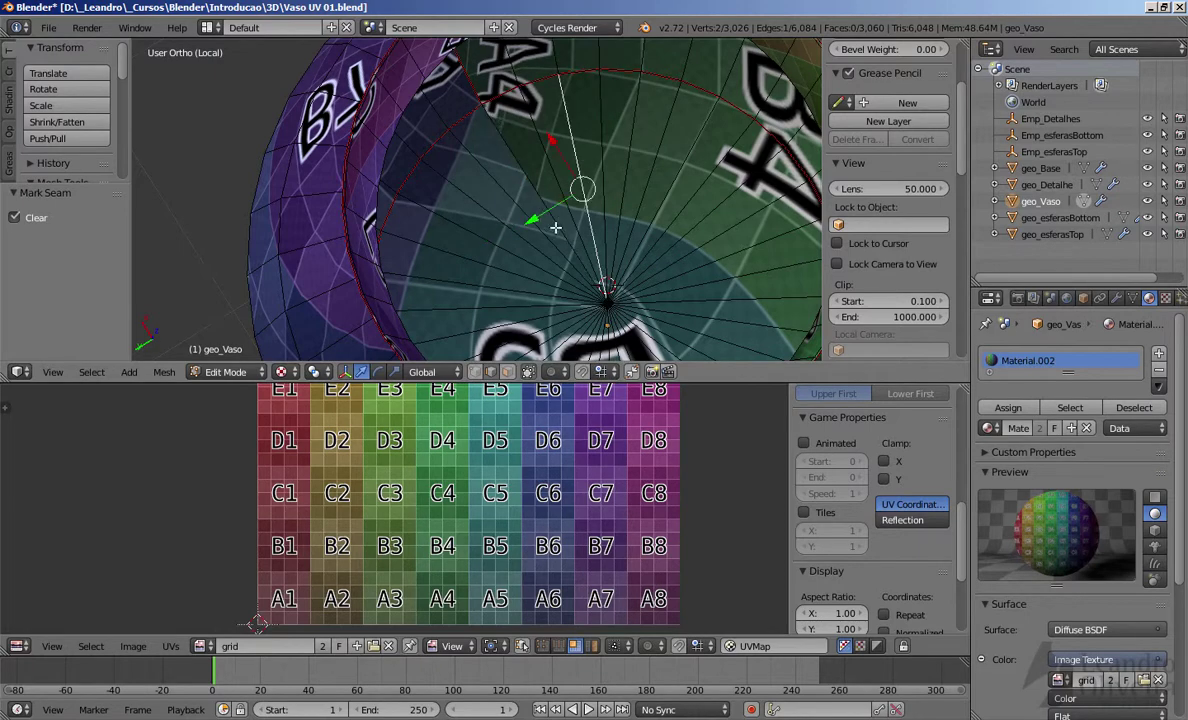
{"action": "scroll", "coordinate": [556, 228], "scroll_direction": "down", "scroll_amount": 5}
{"action": "middle_click_drag", "start_coordinate": [556, 228], "coordinate": [664, 159]}
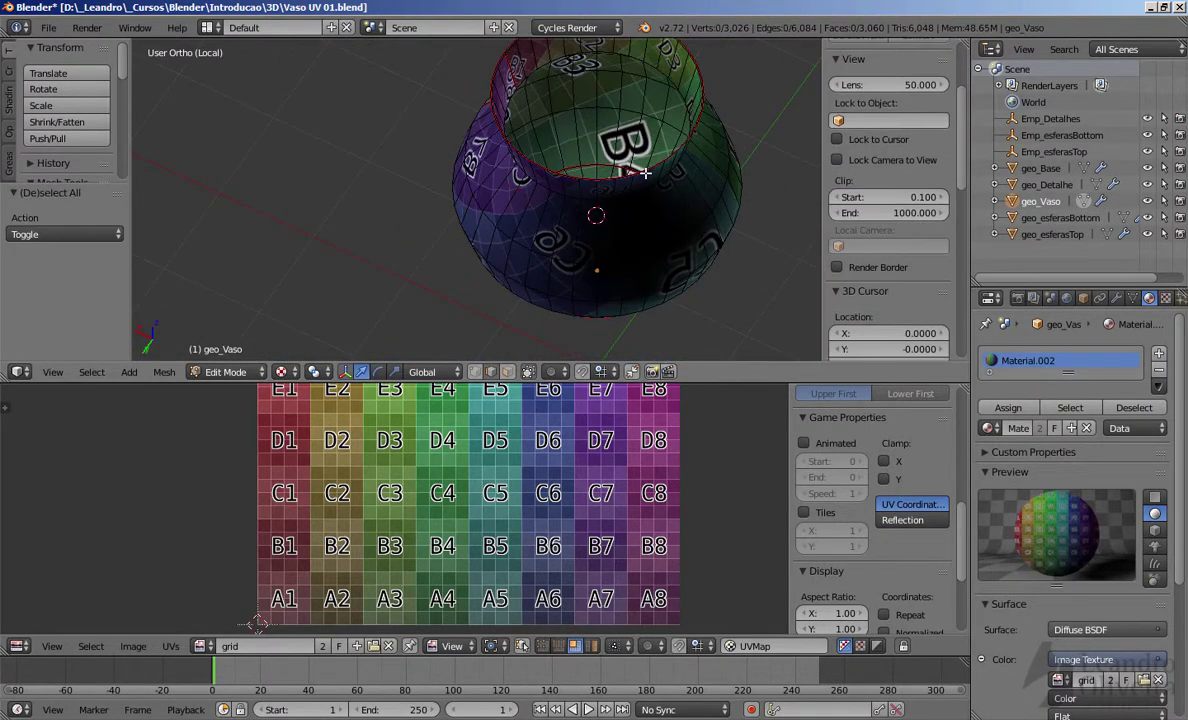
Step: Select all visible interior faces, unwrap them again with the Angle Based method and review the wall and floor islands
{"action": "key", "text": "a"}
{"action": "key", "text": "u"}
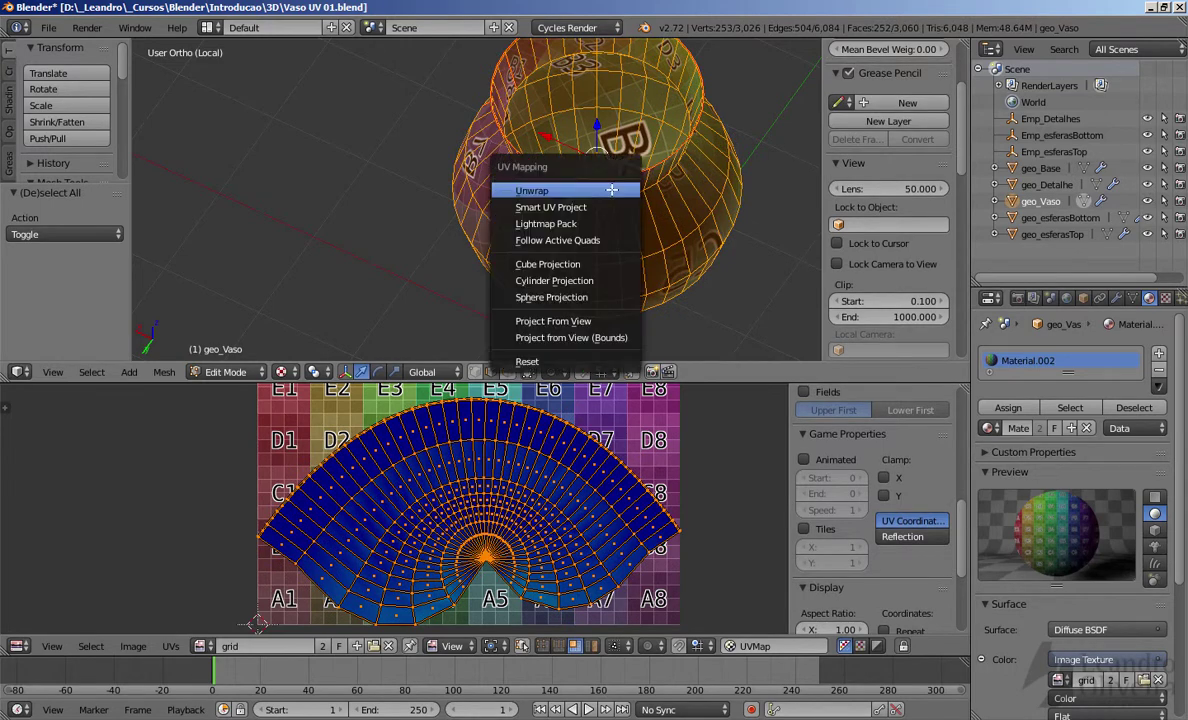
{"action": "left_click", "coordinate": [611, 189]}
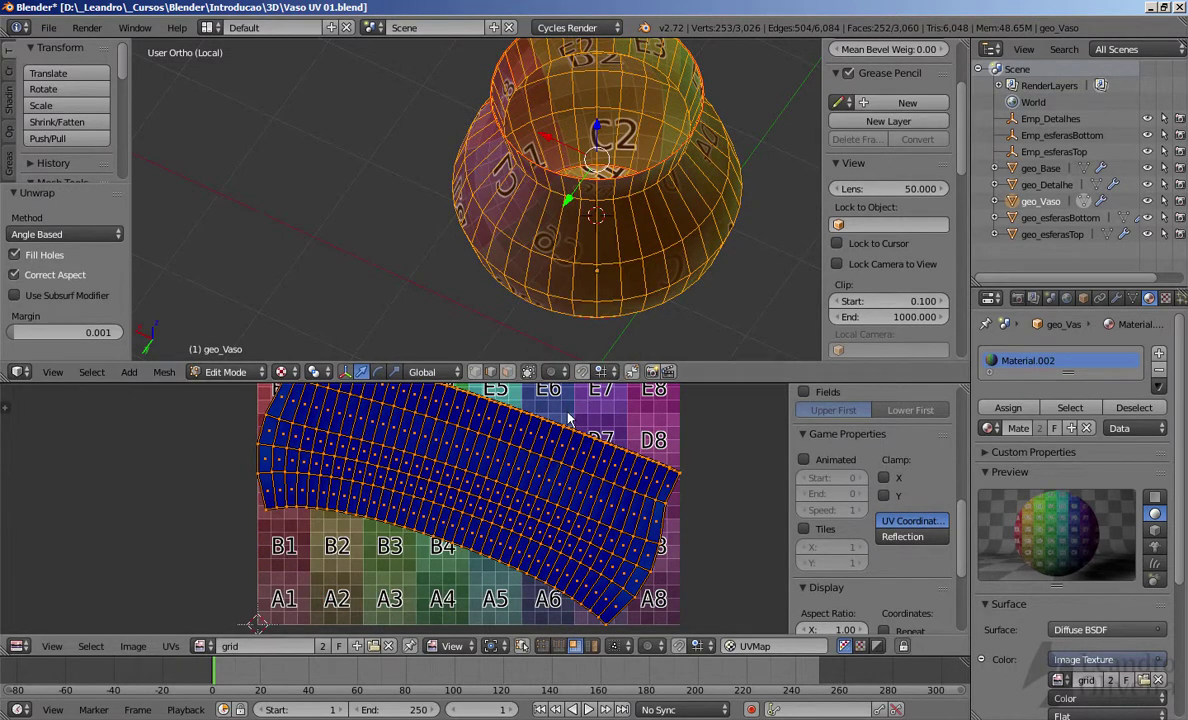
{"action": "scroll", "coordinate": [565, 412], "scroll_direction": "down", "scroll_amount": 4}
{"action": "middle_click_drag", "start_coordinate": [557, 416], "coordinate": [594, 444]}
{"action": "scroll", "coordinate": [589, 446], "scroll_direction": "up", "scroll_amount": 3}
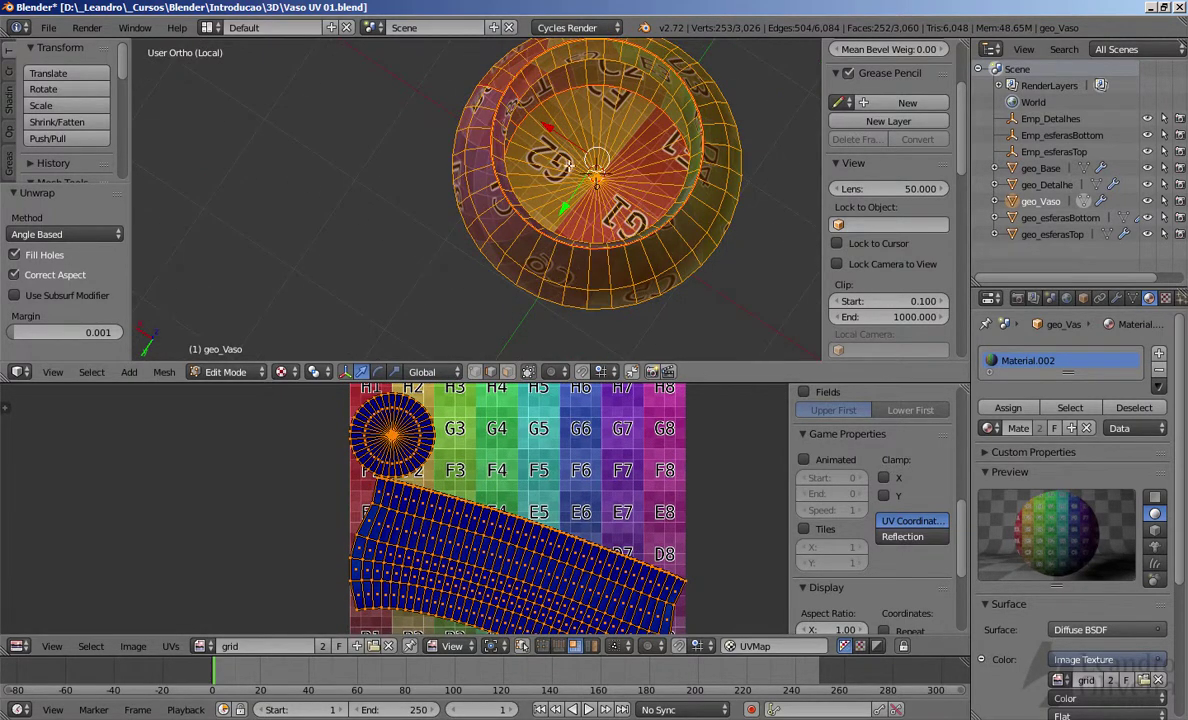
Step: Deselect all faces and examine the grid texture on the vase's interior floor
{"action": "key", "text": "a"}
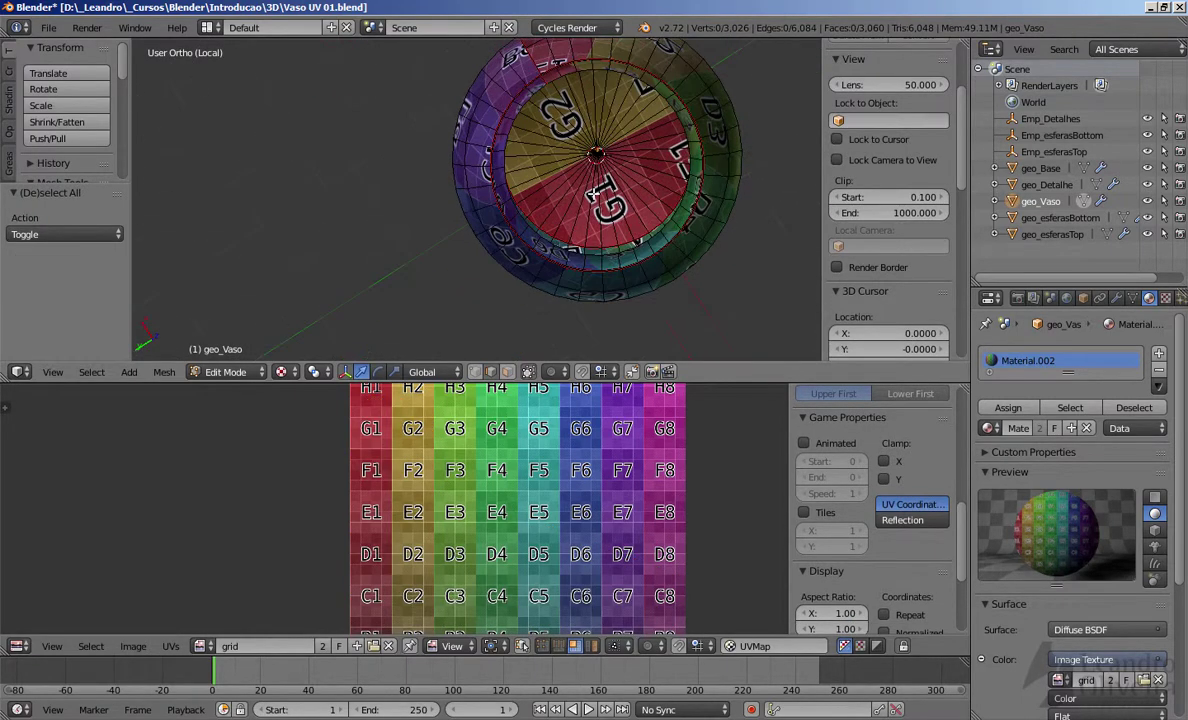
{"action": "scroll", "coordinate": [596, 190], "scroll_direction": "up", "scroll_amount": 5}
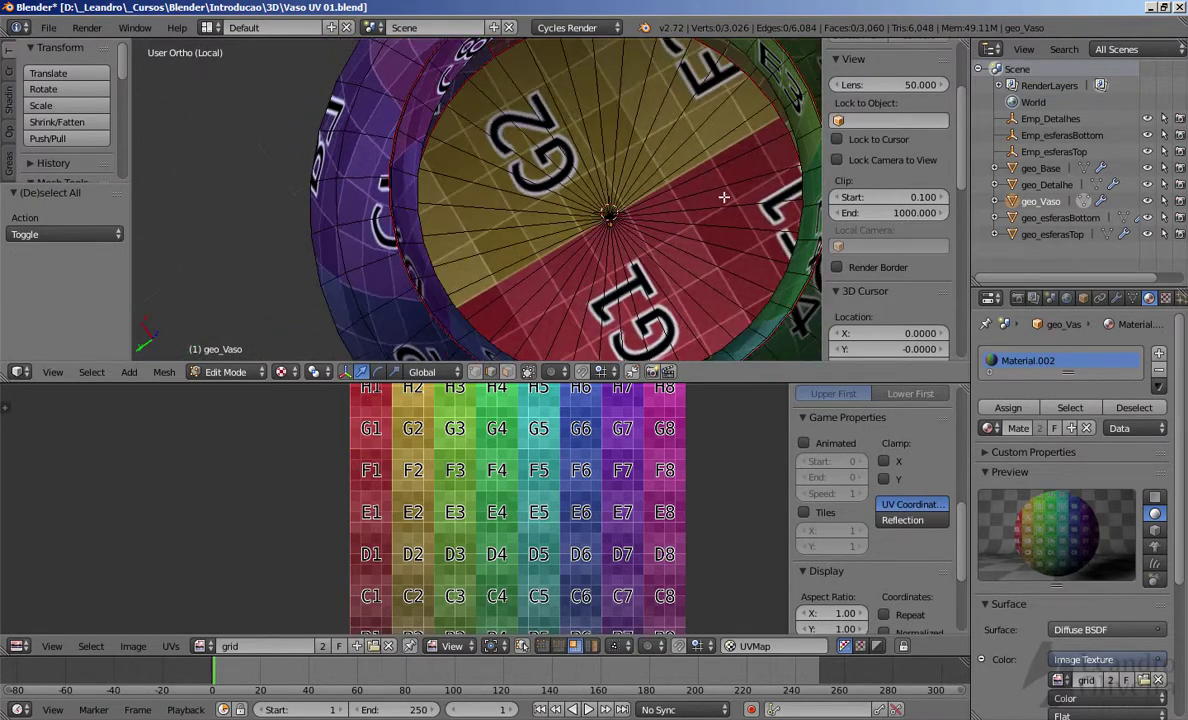
{"action": "middle_click_drag", "start_coordinate": [614, 305], "coordinate": [542, 137]}
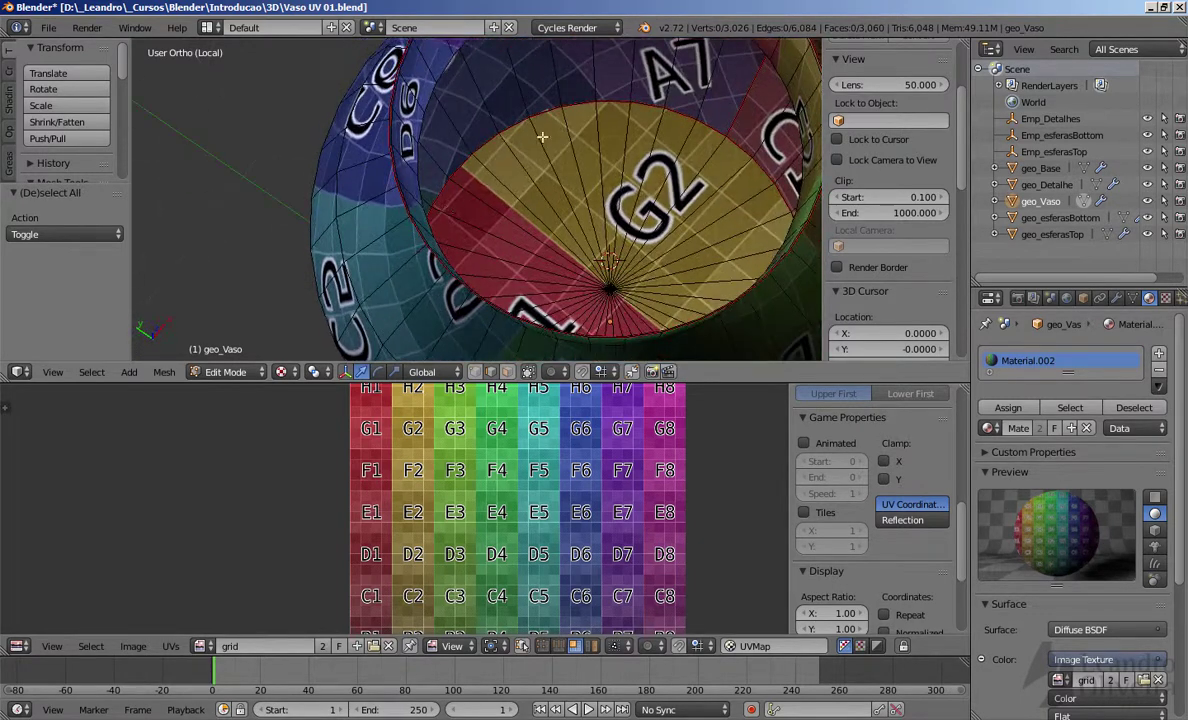
{"action": "middle_click_drag", "start_coordinate": [562, 203], "coordinate": [585, 194]}
Step: Set the vase's subdivision level to 2 and inspect the grid texture around the outside of the interior shell
{"action": "key", "text": "ctrl+2"}
{"action": "middle_click_drag", "start_coordinate": [436, 191], "coordinate": [503, 112]}
{"action": "scroll", "coordinate": [490, 206], "scroll_direction": "down", "scroll_amount": 4}
{"action": "scroll", "coordinate": [541, 164], "scroll_direction": "up", "scroll_amount": 1}
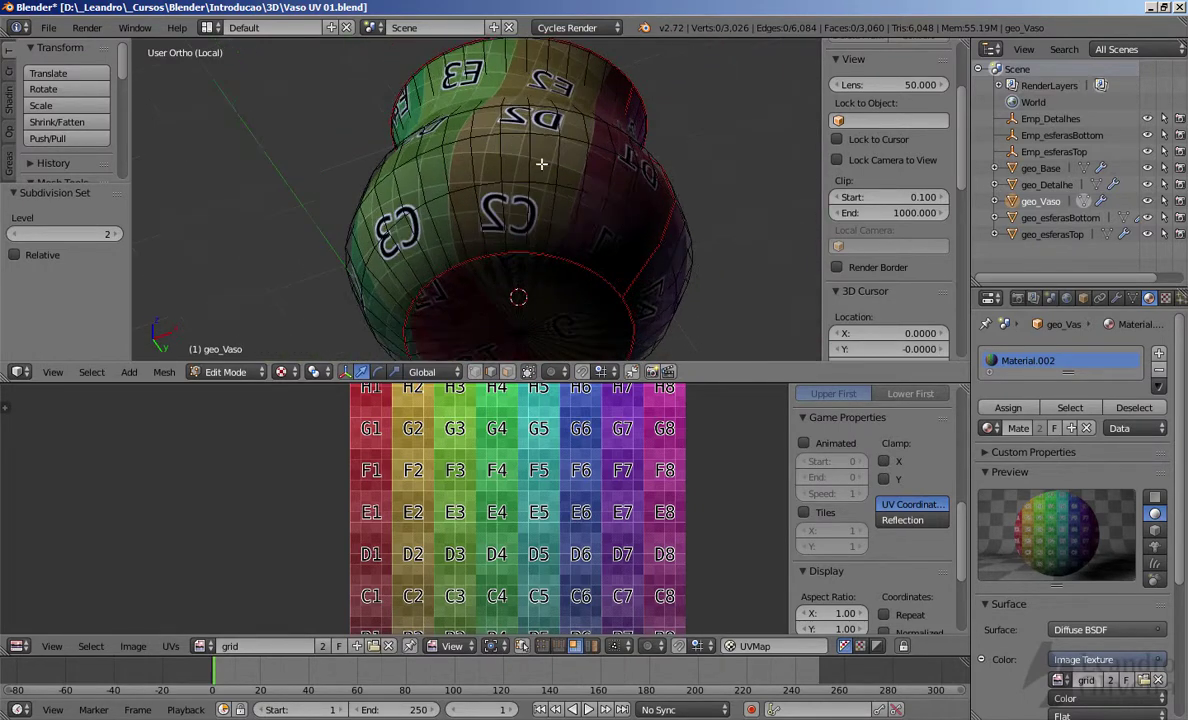
{"action": "middle_click_drag", "start_coordinate": [541, 163], "coordinate": [523, 215]}
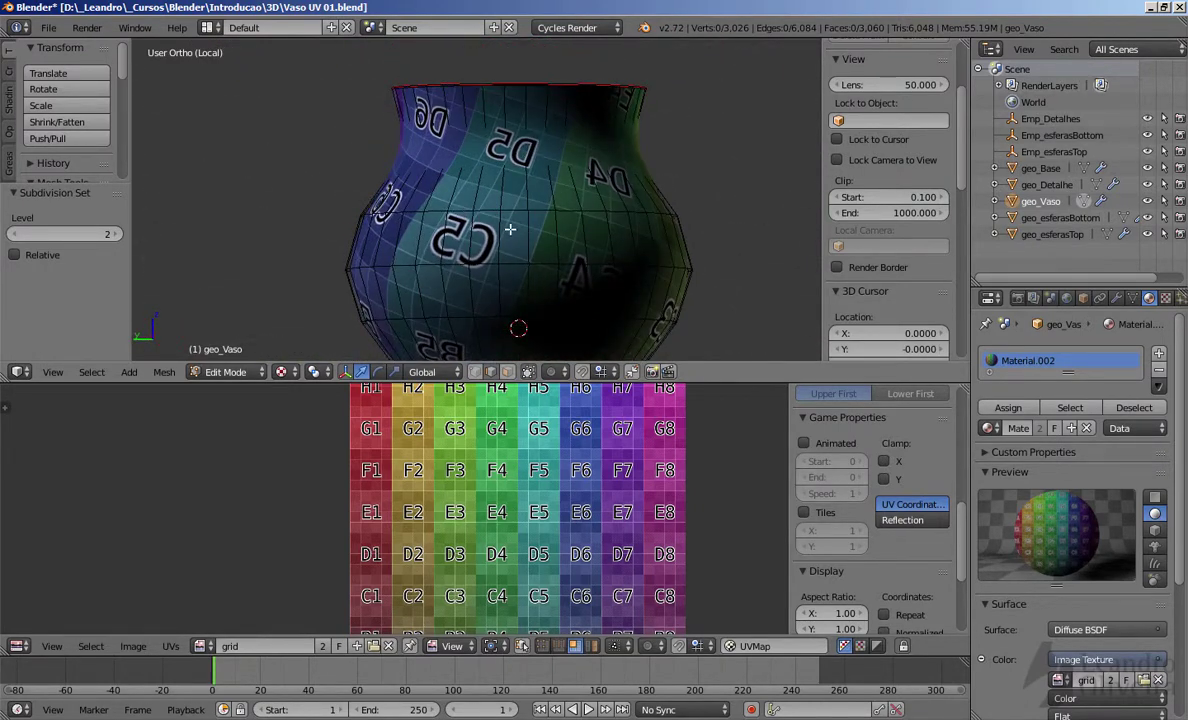
{"action": "key", "text": "Tab"}
{"action": "key", "text": "Tab"}
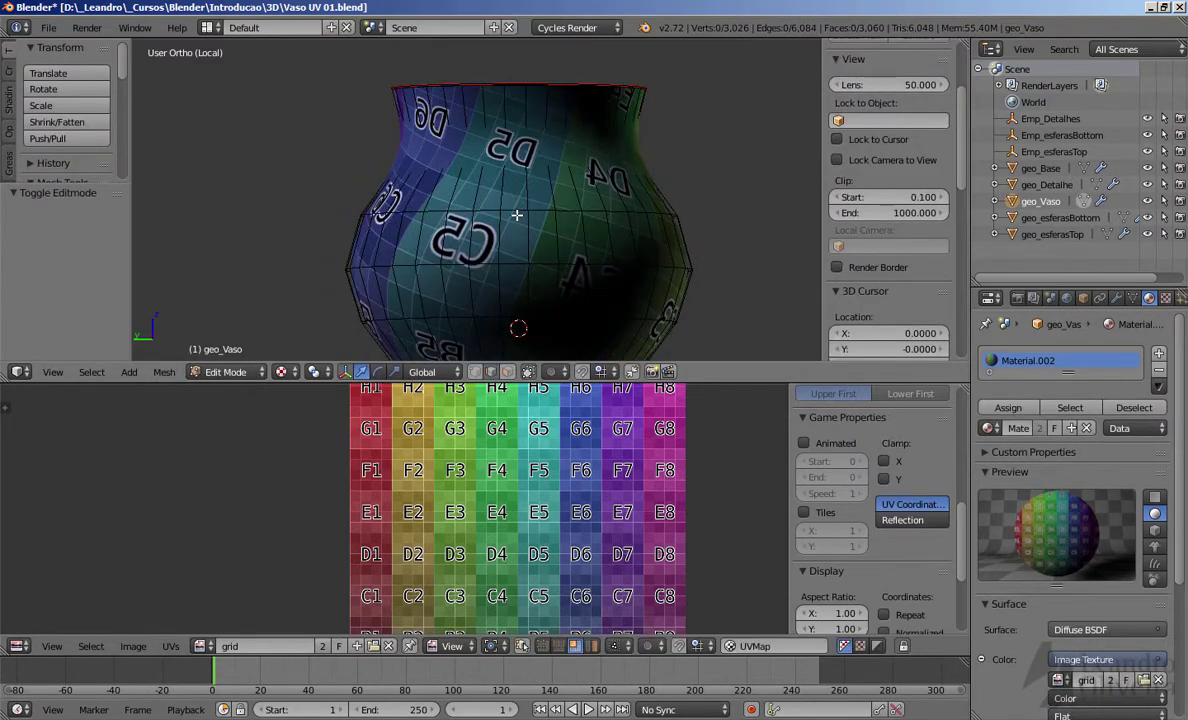
Step: Select all visible interior faces and examine the stretch colouring across the wall island in the UV editor
{"action": "key", "text": "a"}
{"action": "scroll", "coordinate": [464, 472], "scroll_direction": "up", "scroll_amount": 5}
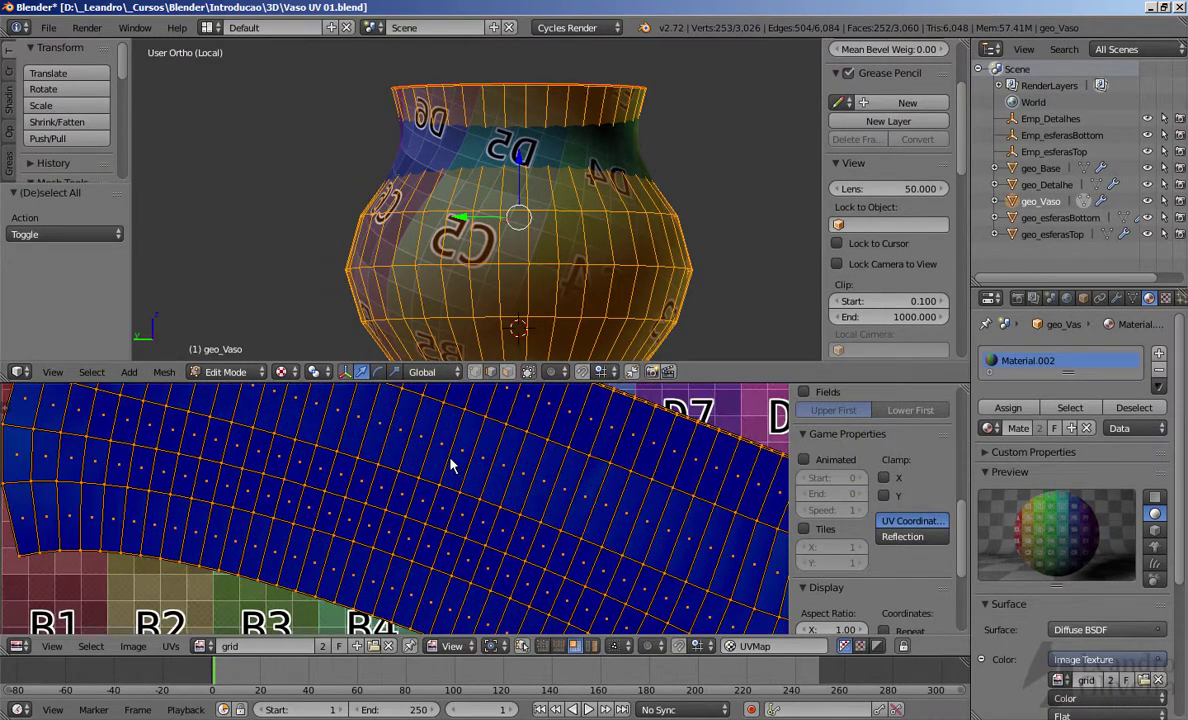
{"action": "scroll", "coordinate": [338, 503], "scroll_direction": "up", "scroll_amount": 3}
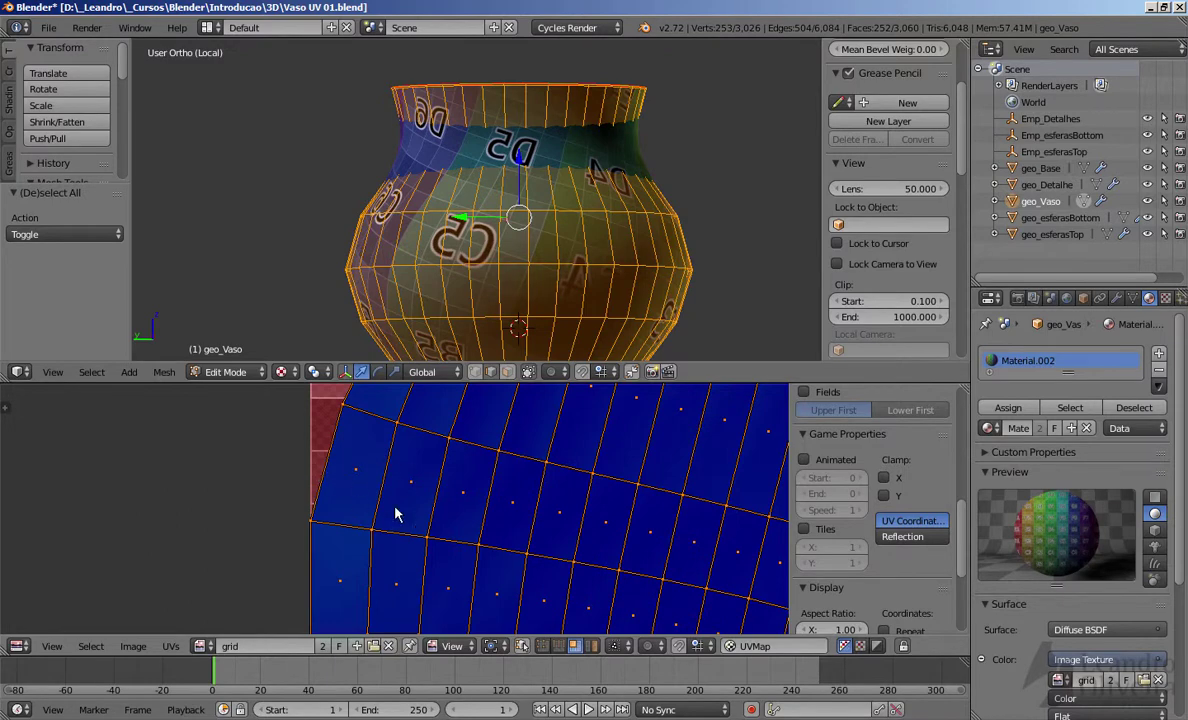
{"action": "scroll", "coordinate": [379, 491], "scroll_direction": "down", "scroll_amount": 6}
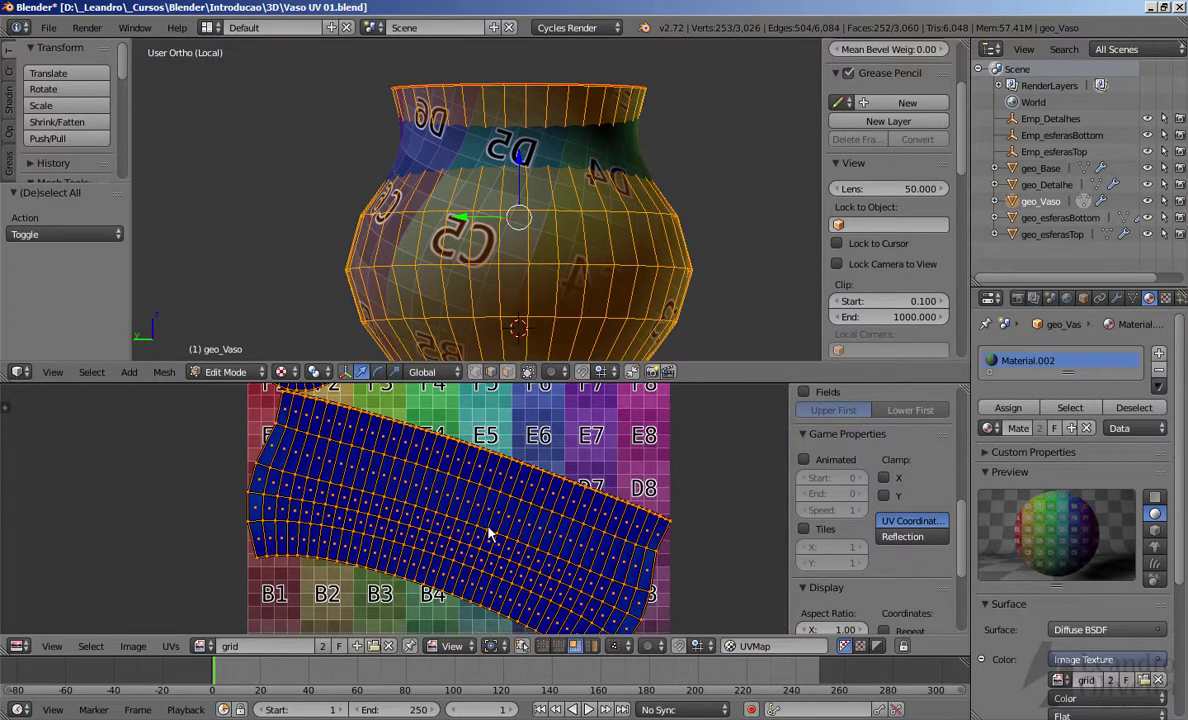
{"action": "middle_click_drag", "start_coordinate": [490, 535], "coordinate": [512, 508]}
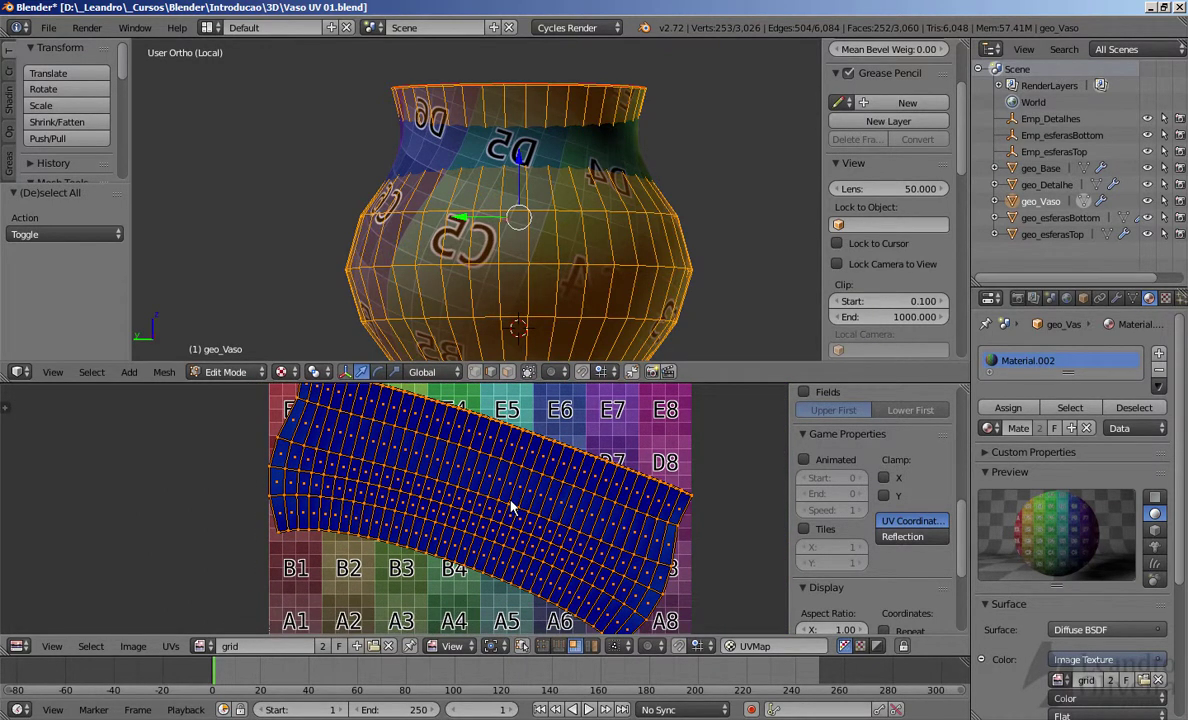
{"action": "scroll", "coordinate": [511, 508], "scroll_direction": "down", "scroll_amount": 1}
{"action": "middle_click_drag", "start_coordinate": [537, 232], "coordinate": [737, 217]}
{"action": "middle_click_drag", "start_coordinate": [583, 248], "coordinate": [572, 264]}
{"action": "scroll", "coordinate": [590, 230], "scroll_direction": "down", "scroll_amount": 2}
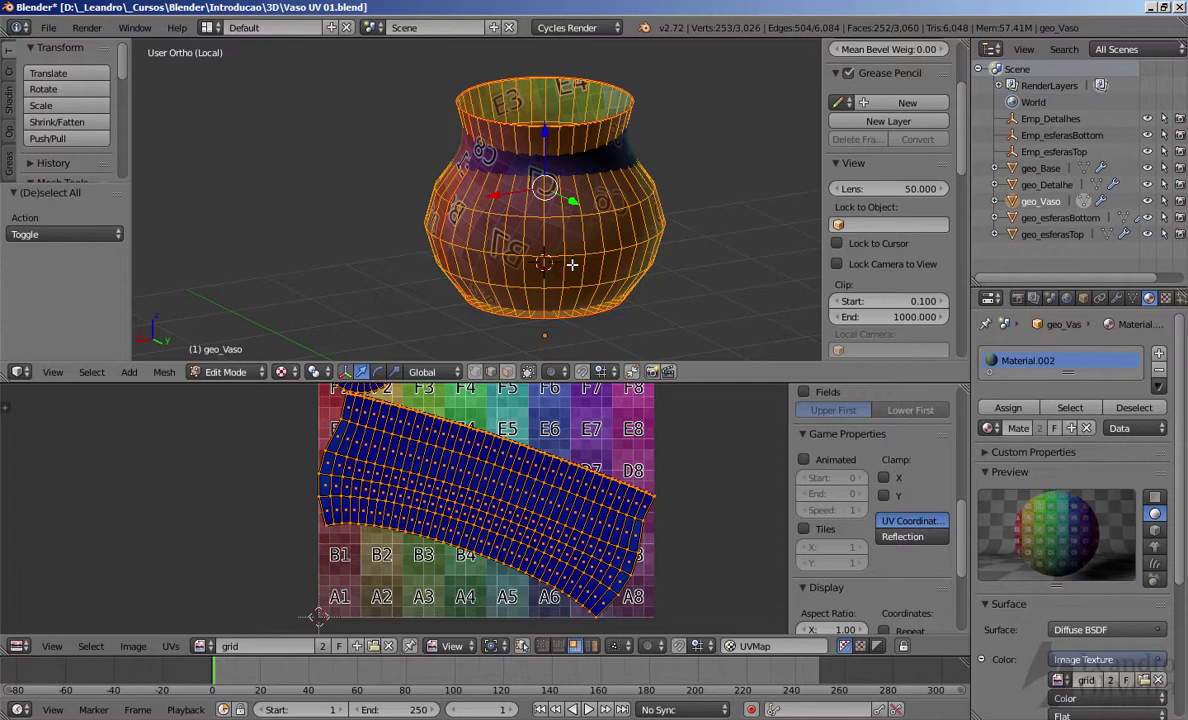
Step: Temporarily leave Edit Mode to examine the grid texture inside the vase's mouth on the finished surface
{"action": "key", "text": "Tab"}
{"action": "middle_click_drag", "start_coordinate": [544, 257], "coordinate": [557, 218]}
{"action": "scroll", "coordinate": [550, 236], "scroll_direction": "up", "scroll_amount": 2}
{"action": "middle_click_drag", "start_coordinate": [541, 171], "coordinate": [537, 249]}
{"action": "scroll", "coordinate": [525, 136], "scroll_direction": "up", "scroll_amount": 2}
{"action": "middle_click_drag", "start_coordinate": [537, 245], "coordinate": [445, 150]}
{"action": "middle_click_drag", "start_coordinate": [522, 131], "coordinate": [453, 128]}
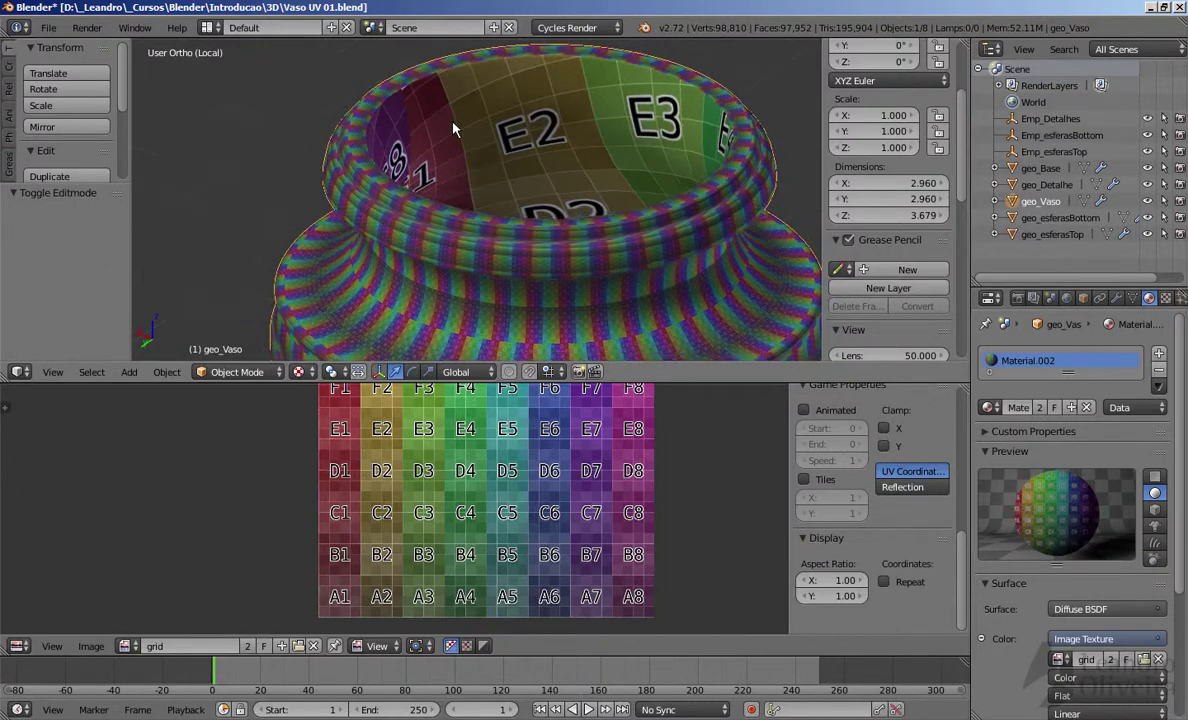
{"action": "key", "text": "Tab"}
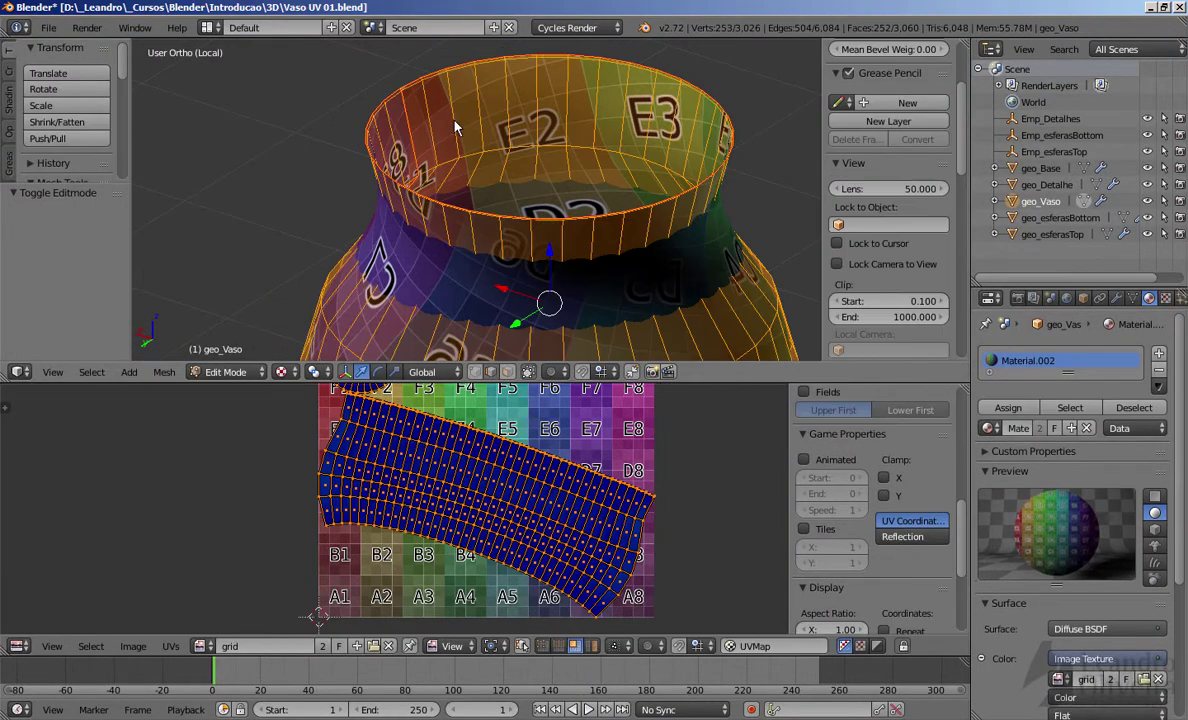
{"action": "scroll", "coordinate": [568, 215], "scroll_direction": "down", "scroll_amount": 5}
{"action": "middle_click_drag", "start_coordinate": [569, 210], "coordinate": [605, 169]}
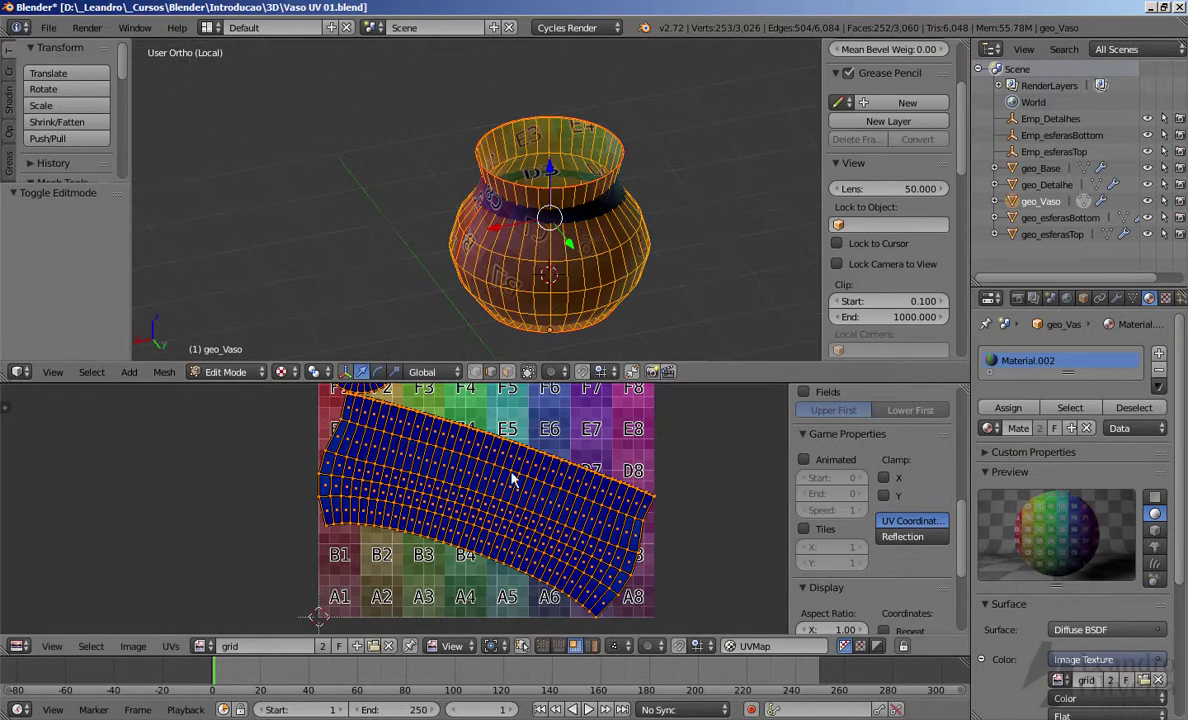
Step: Select only the interior wall island in the UV editor and rotate it by about -17.4° to level it horizontally
{"action": "middle_click_drag", "start_coordinate": [498, 487], "coordinate": [504, 497]}
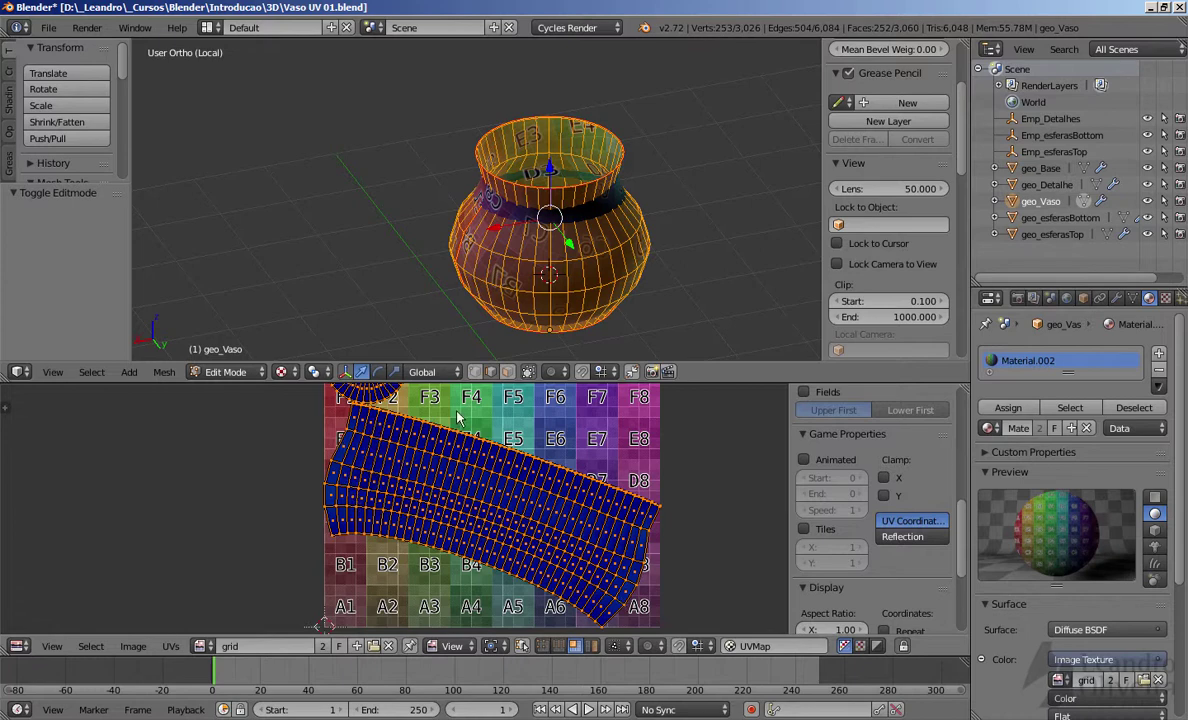
{"action": "scroll", "coordinate": [514, 541], "scroll_direction": "up", "scroll_amount": 4}
{"action": "middle_click_drag", "start_coordinate": [698, 443], "coordinate": [785, 403]}
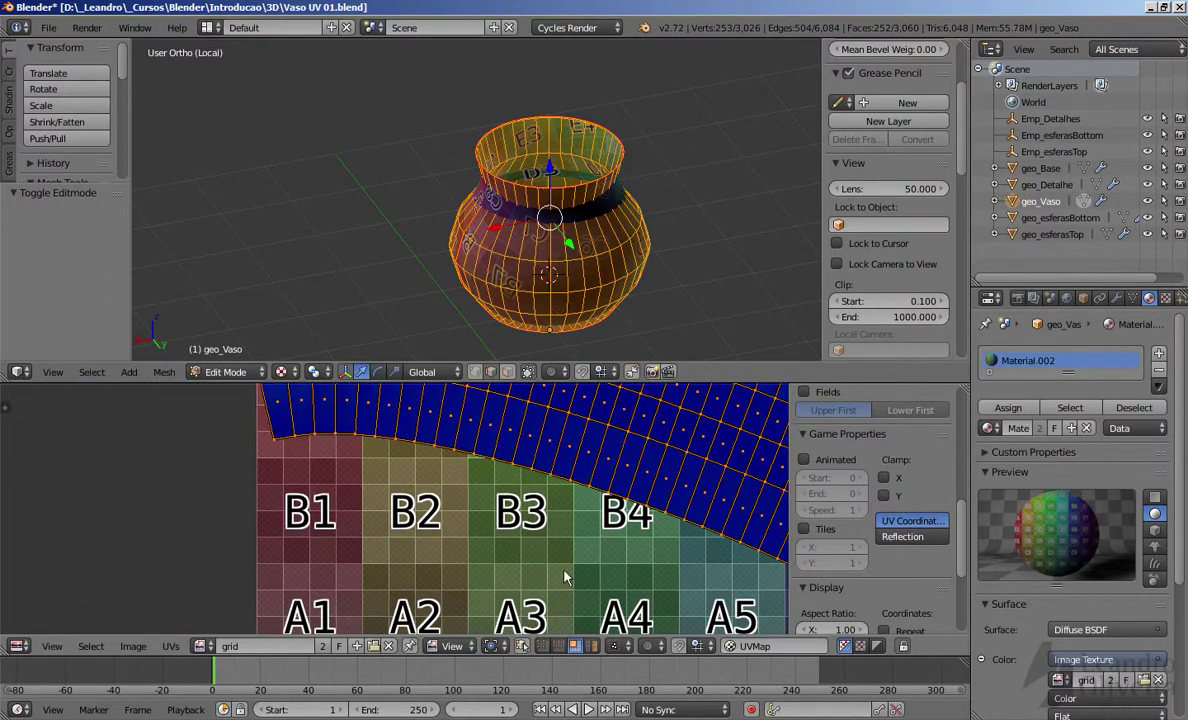
{"action": "scroll", "coordinate": [590, 519], "scroll_direction": "down", "scroll_amount": 4}
{"action": "middle_click_drag", "start_coordinate": [473, 462], "coordinate": [393, 462]}
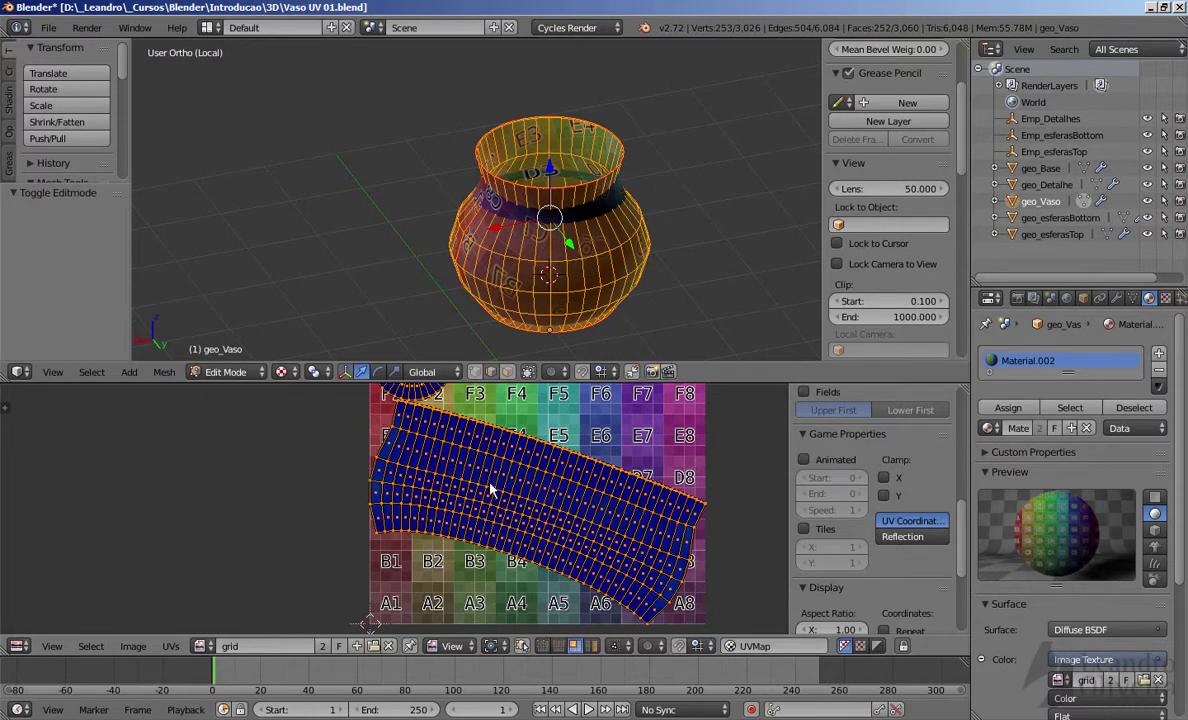
{"action": "key", "text": "a"}
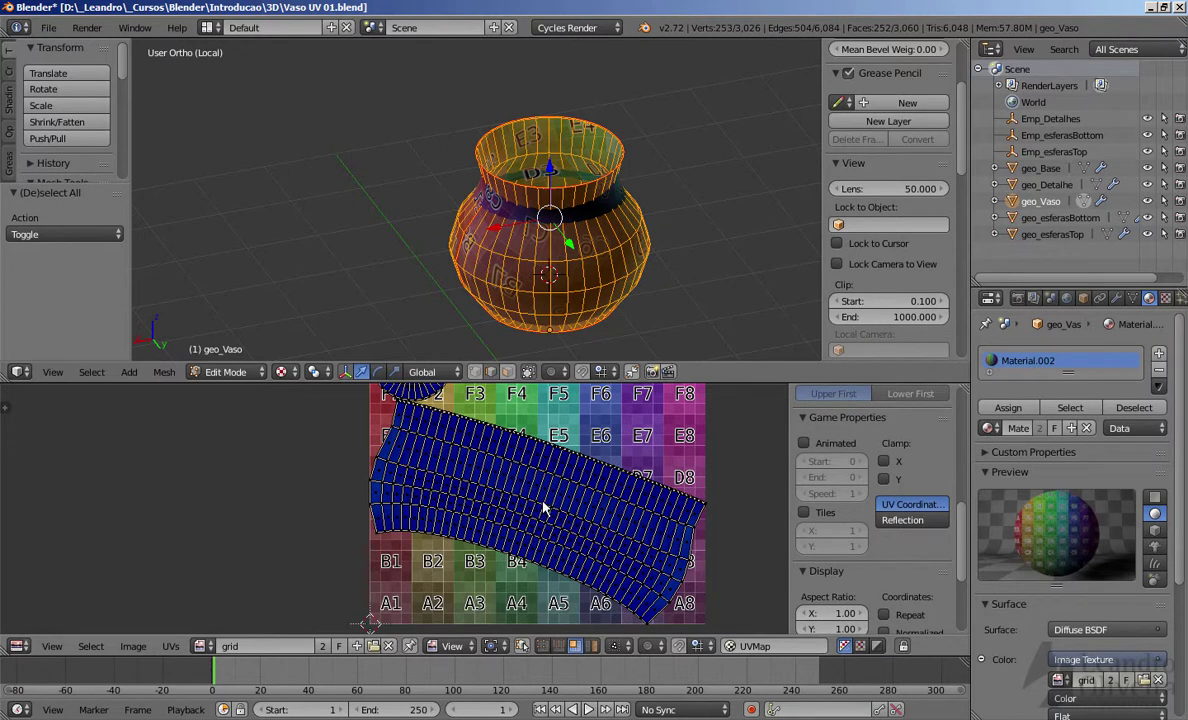
{"action": "key", "text": "a"}
{"action": "scroll", "coordinate": [545, 508], "scroll_direction": "down", "scroll_amount": 3}
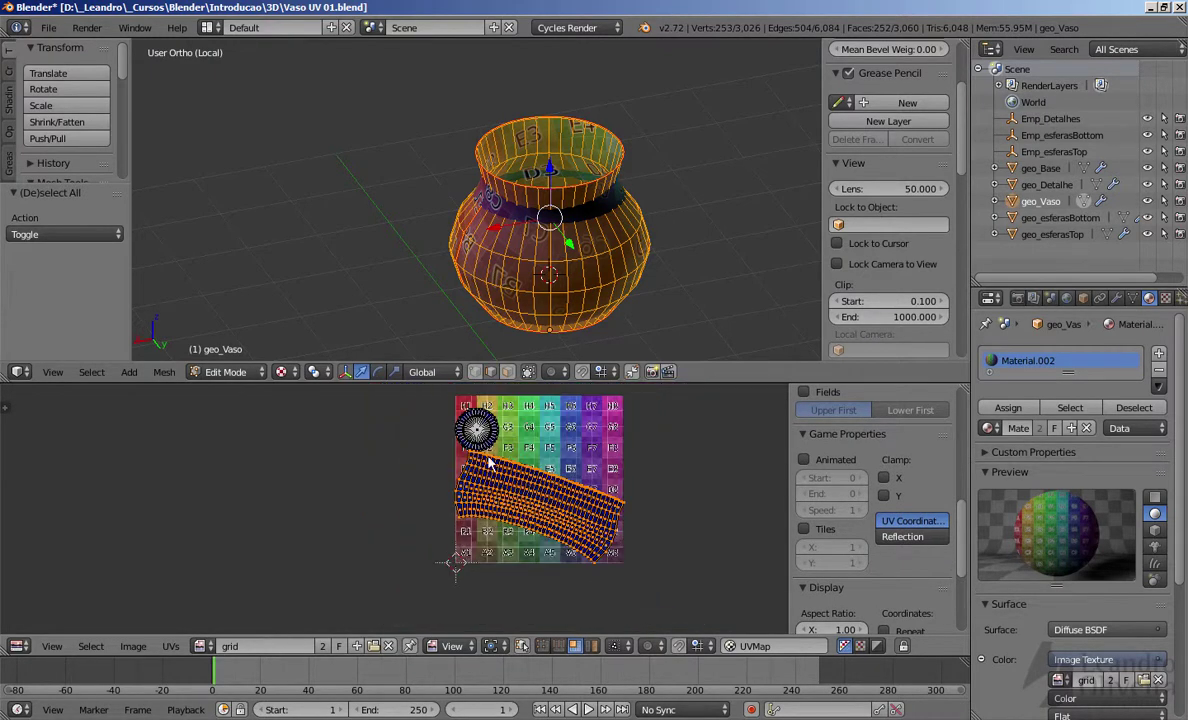
{"action": "scroll", "coordinate": [526, 505], "scroll_direction": "up", "scroll_amount": 3}
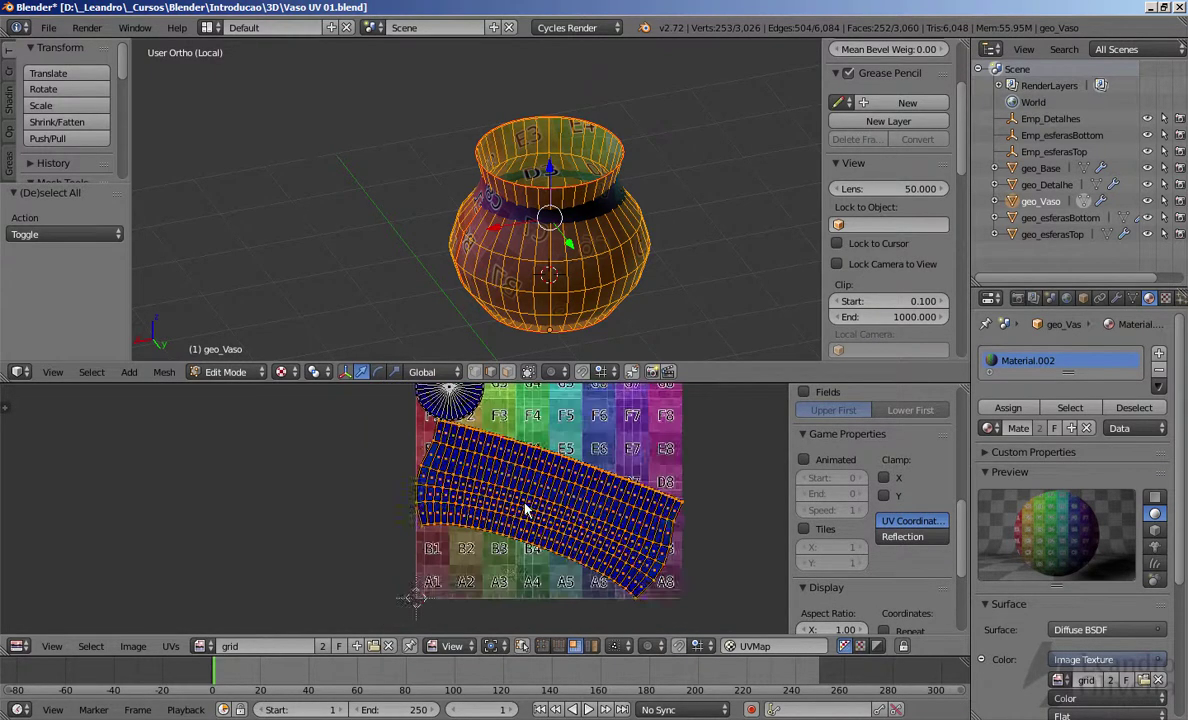
{"action": "key", "text": "r"}
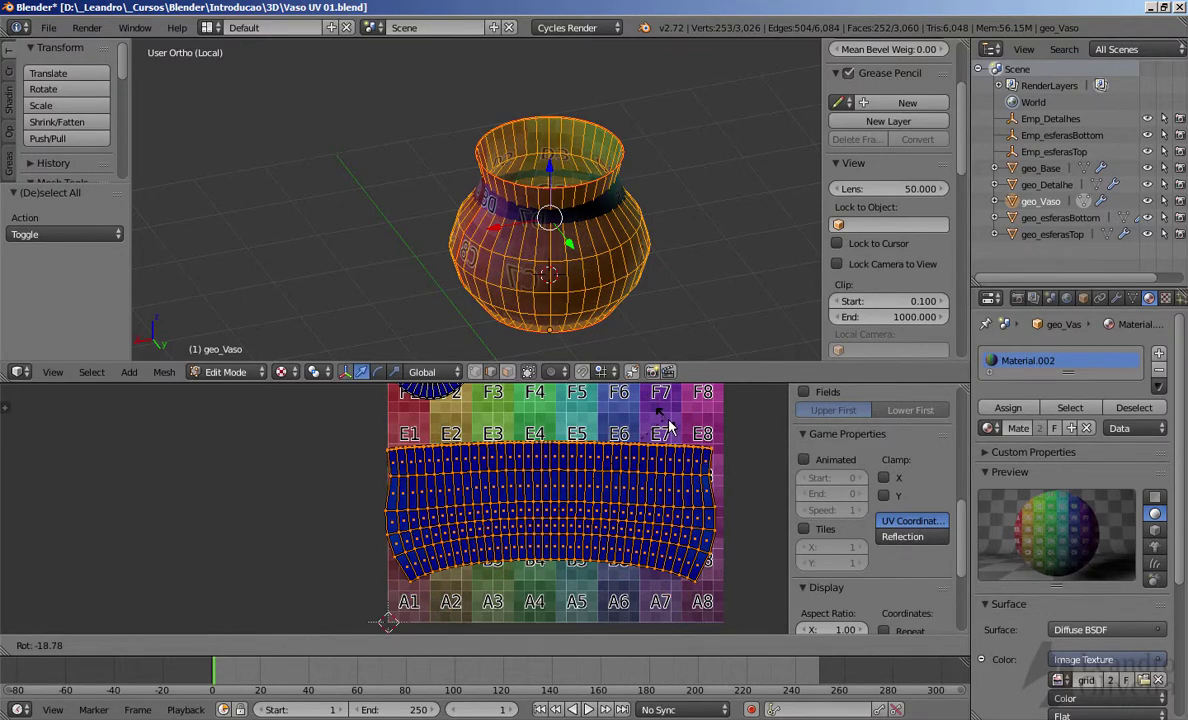
{"action": "left_click", "coordinate": [668, 427]}
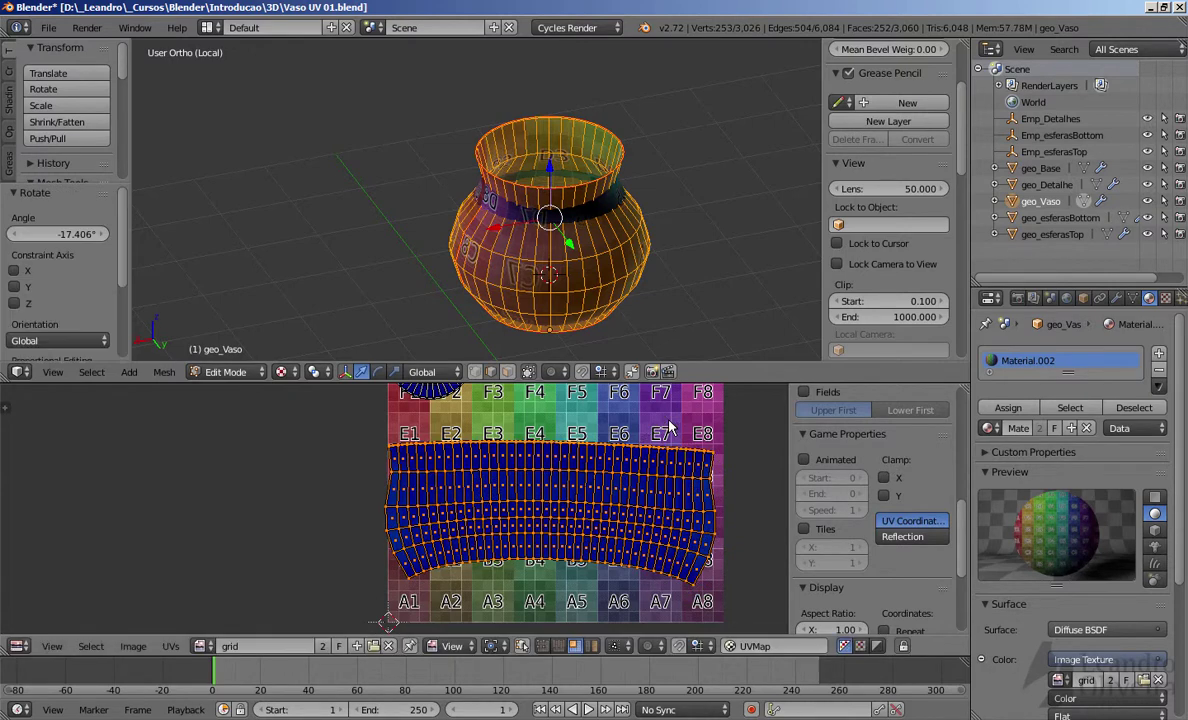
Step: Check the rotated texture in Object Mode, return to Edit Mode with everything deselected, and examine the grid's orientation on the wall
{"action": "middle_click_drag", "start_coordinate": [570, 236], "coordinate": [540, 174]}
{"action": "key", "text": "Tab"}
{"action": "scroll", "coordinate": [572, 254], "scroll_direction": "up", "scroll_amount": 2}
{"action": "key", "text": "Tab"}
{"action": "key", "text": "a"}
{"action": "scroll", "coordinate": [559, 228], "scroll_direction": "up", "scroll_amount": 3}
{"action": "middle_click_drag", "start_coordinate": [533, 275], "coordinate": [489, 181], "text": "shift"}
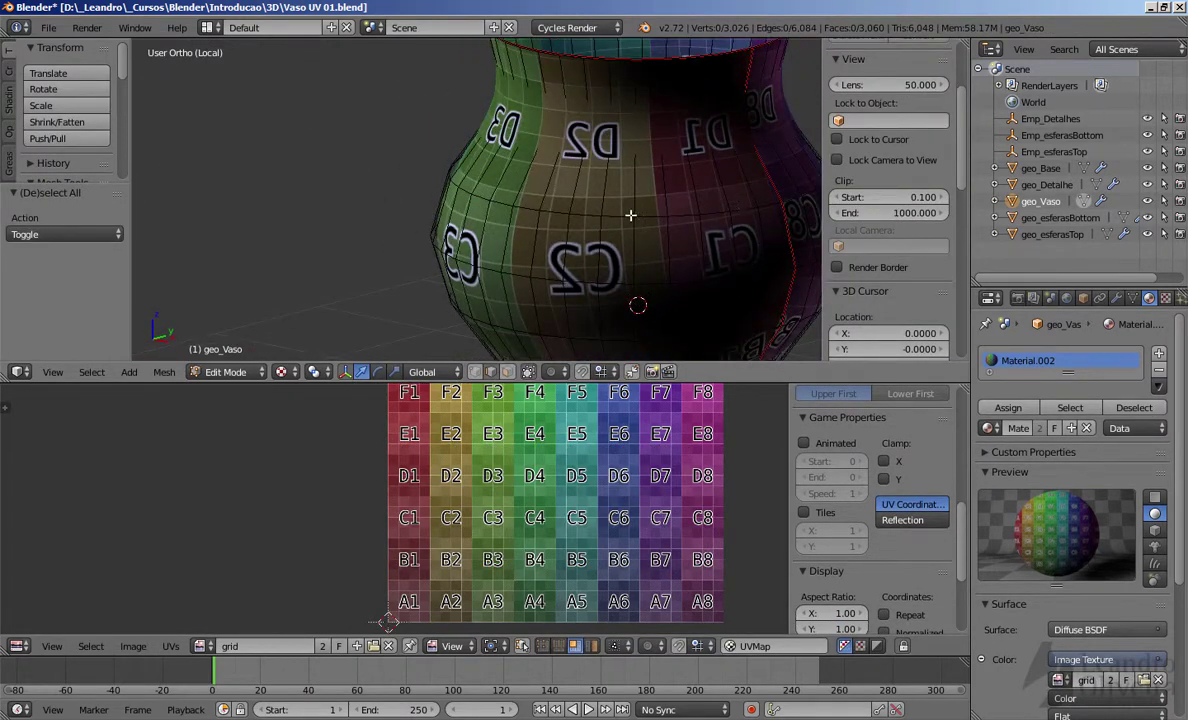
{"action": "middle_click_drag", "start_coordinate": [630, 215], "coordinate": [552, 206]}
{"action": "scroll", "coordinate": [595, 212], "scroll_direction": "down", "scroll_amount": 3}
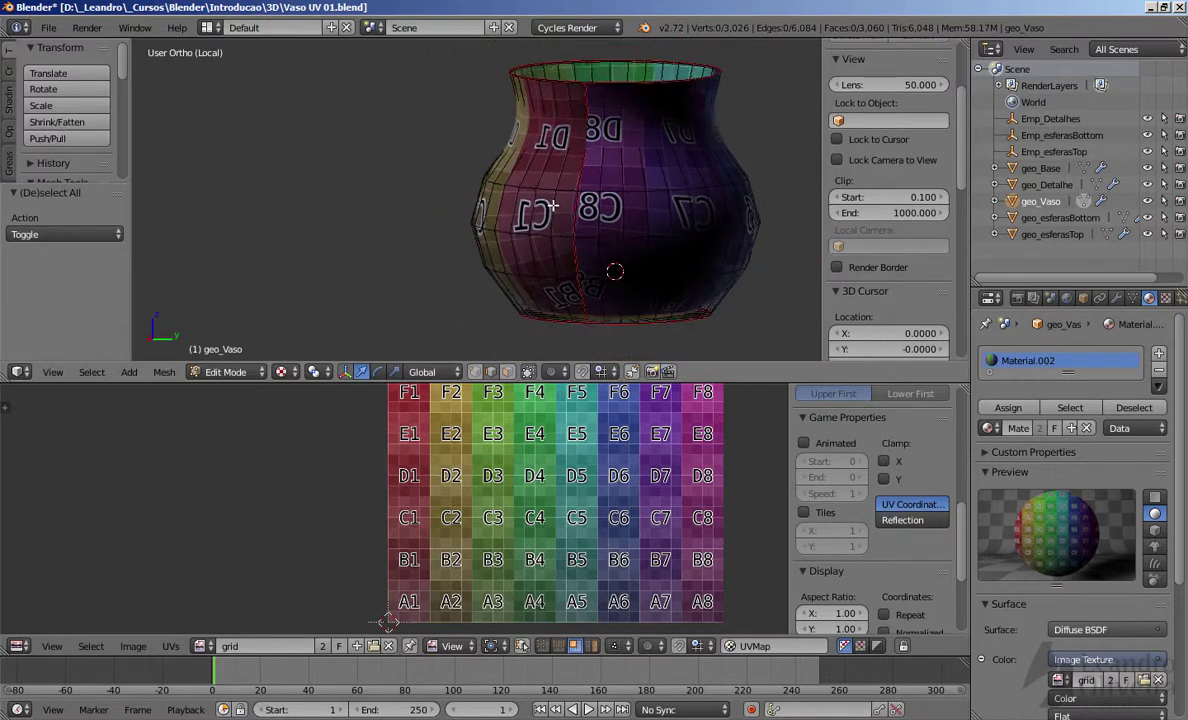
Step: Examine how the grid texture lines up along the vertical wall seam, checking it in both Edit Mode and Object Mode
{"action": "scroll", "coordinate": [552, 206], "scroll_direction": "up", "scroll_amount": 2}
{"action": "middle_click_drag", "start_coordinate": [609, 91], "coordinate": [573, 129]}
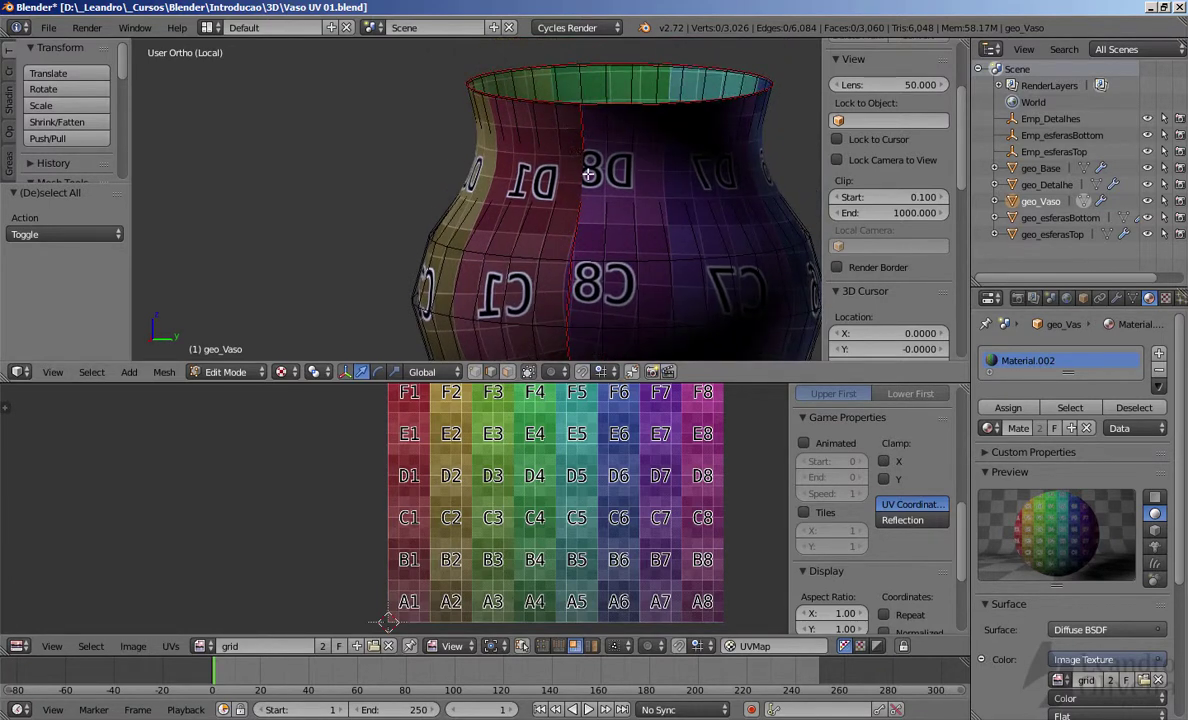
{"action": "middle_click_drag", "start_coordinate": [568, 299], "coordinate": [583, 233], "text": "shift"}
{"action": "scroll", "coordinate": [557, 191], "scroll_direction": "up", "scroll_amount": 2}
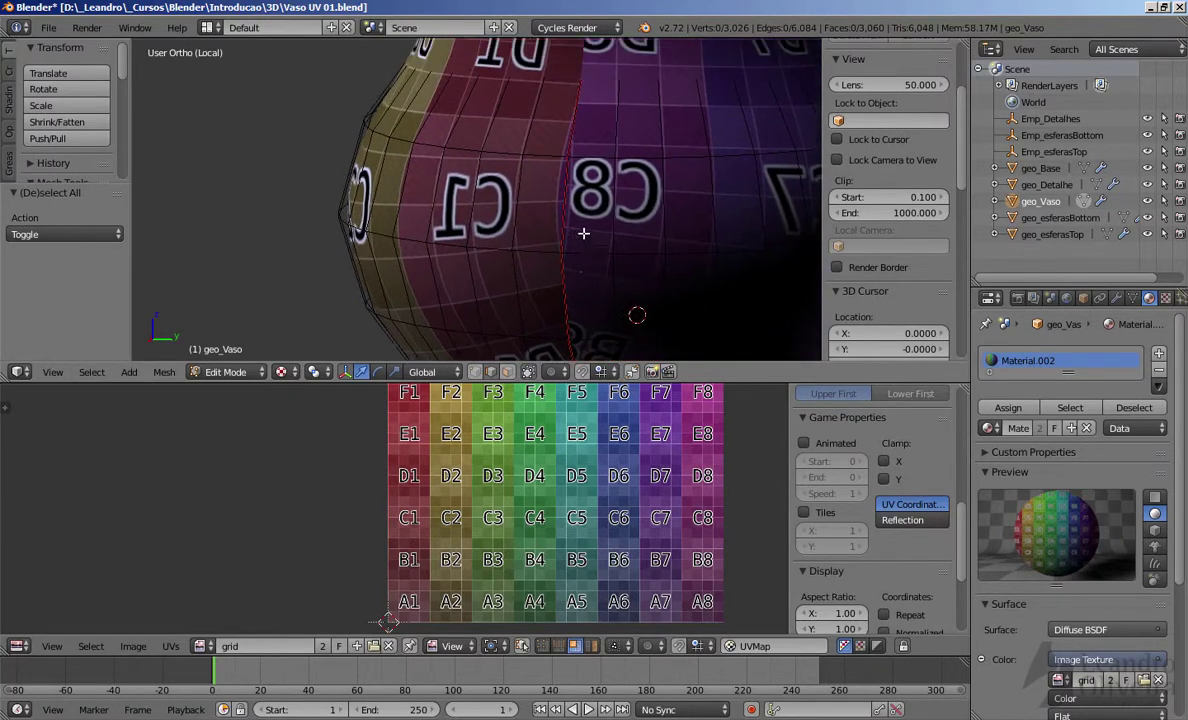
{"action": "scroll", "coordinate": [578, 147], "scroll_direction": "up", "scroll_amount": 2}
{"action": "middle_click_drag", "start_coordinate": [577, 147], "coordinate": [591, 244]}
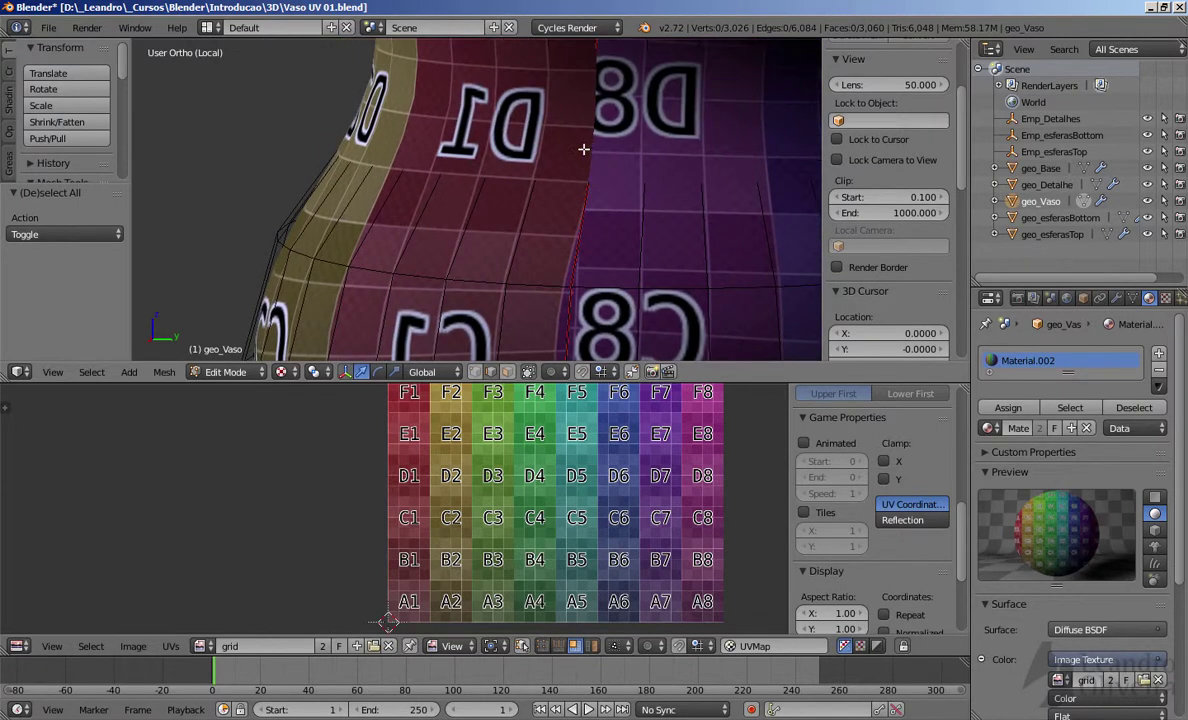
{"action": "scroll", "coordinate": [597, 153], "scroll_direction": "down", "scroll_amount": 4}
{"action": "middle_click_drag", "start_coordinate": [599, 159], "coordinate": [597, 262]}
{"action": "key", "text": "Tab"}
{"action": "scroll", "coordinate": [583, 200], "scroll_direction": "down", "scroll_amount": 3}
{"action": "key", "text": "Tab"}
{"action": "scroll", "coordinate": [576, 241], "scroll_direction": "up", "scroll_amount": 2}
{"action": "middle_click_drag", "start_coordinate": [576, 213], "coordinate": [583, 270], "text": "shift"}
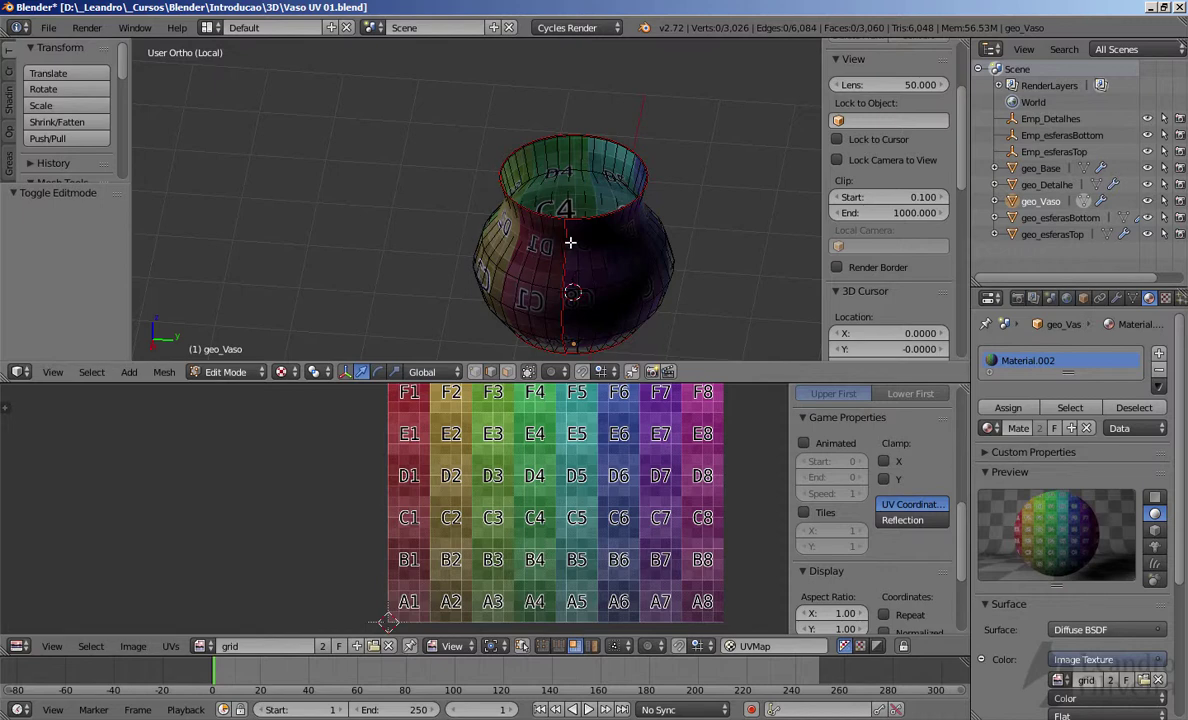
Step: Select all visible interior faces and reveal the hidden remainder of the vase mesh
{"action": "middle_click_drag", "start_coordinate": [540, 261], "coordinate": [562, 203], "text": "shift"}
{"action": "key", "text": "h"}
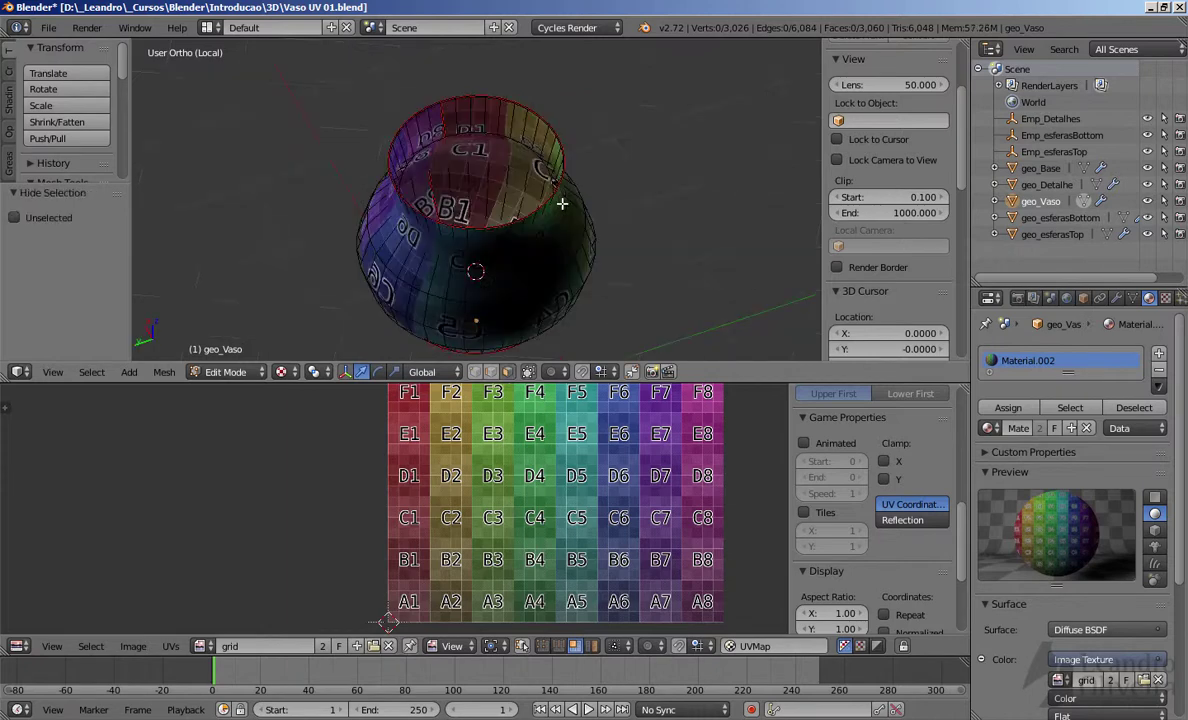
{"action": "key", "text": "a"}
{"action": "middle_click_drag", "start_coordinate": [513, 262], "coordinate": [519, 220]}
{"action": "scroll", "coordinate": [512, 228], "scroll_direction": "down", "scroll_amount": 2}
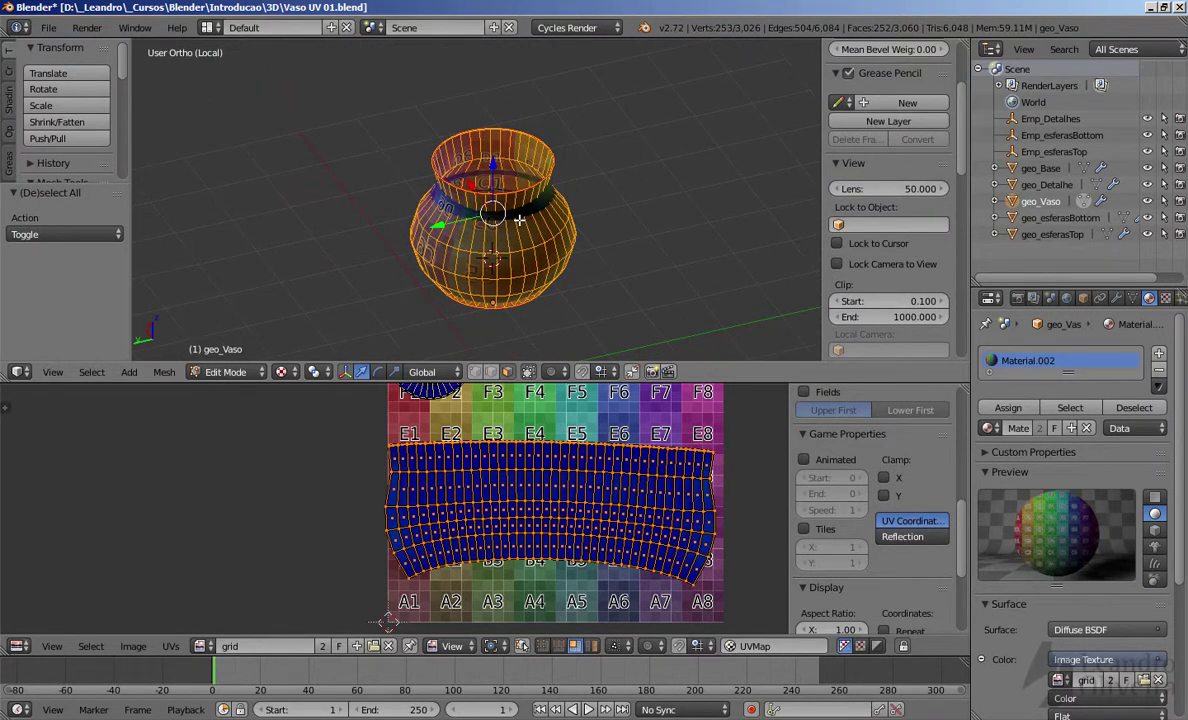
{"action": "key", "text": "alt+h"}
{"action": "middle_click_drag", "start_coordinate": [519, 213], "coordinate": [544, 217]}
{"action": "scroll", "coordinate": [530, 211], "scroll_direction": "down", "scroll_amount": 1}
{"action": "scroll", "coordinate": [530, 459], "scroll_direction": "down", "scroll_amount": 2}
{"action": "middle_click_drag", "start_coordinate": [530, 477], "coordinate": [528, 524]}
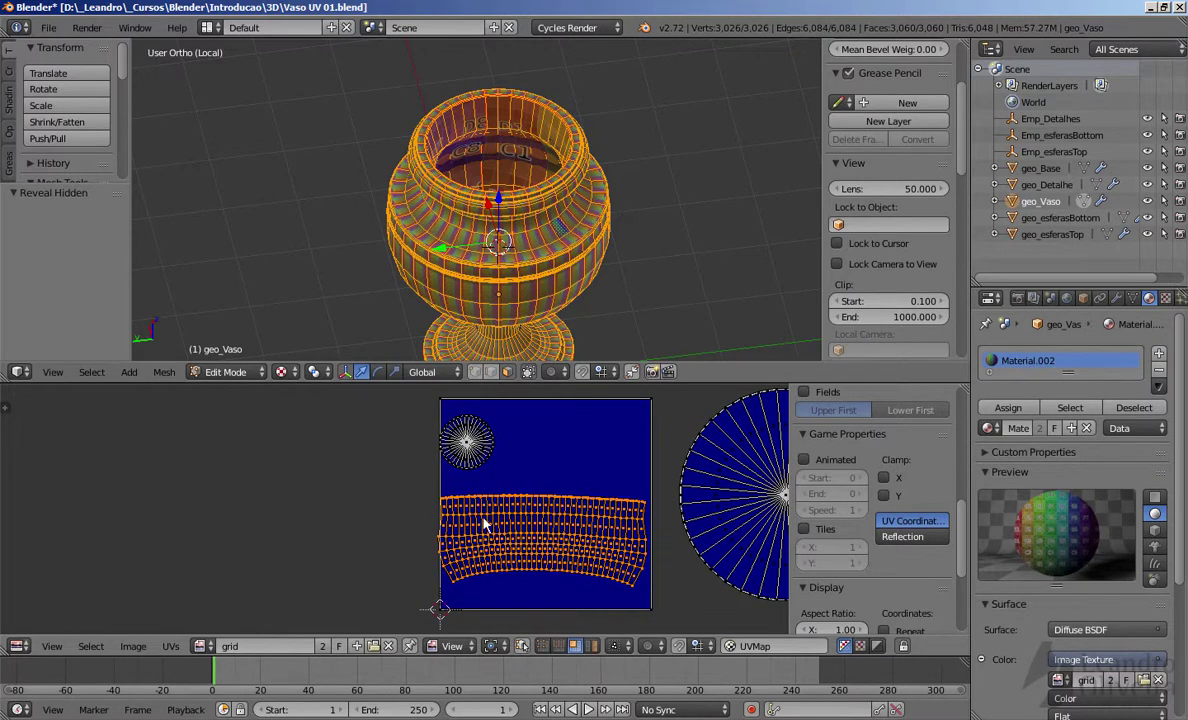
Step: Set the vase's subdivision level to 0 and select only the small circular interior floor island in the UV editor
{"action": "scroll", "coordinate": [485, 521], "scroll_direction": "up", "scroll_amount": 3}
{"action": "scroll", "coordinate": [482, 515], "scroll_direction": "up", "scroll_amount": 2}
{"action": "middle_click_drag", "start_coordinate": [480, 554], "coordinate": [482, 571]}
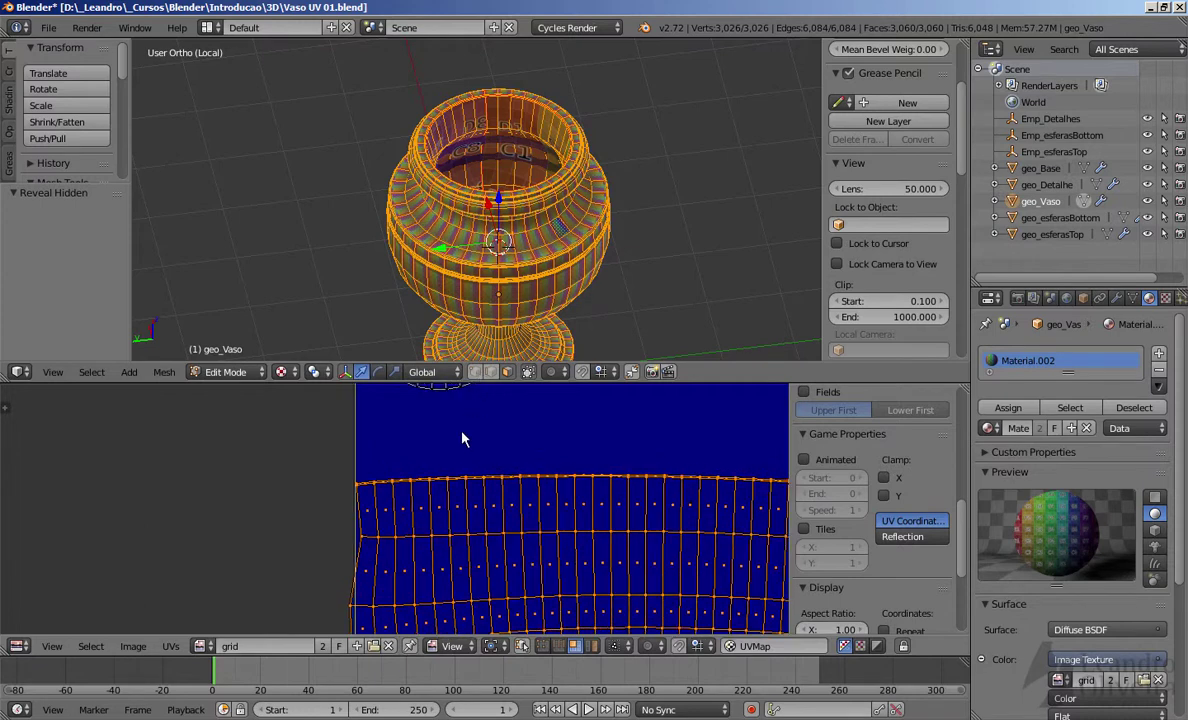
{"action": "middle_click_drag", "start_coordinate": [432, 486], "coordinate": [437, 578]}
{"action": "middle_click_drag", "start_coordinate": [438, 523], "coordinate": [454, 572]}
{"action": "middle_click_drag", "start_coordinate": [479, 385], "coordinate": [482, 368]}
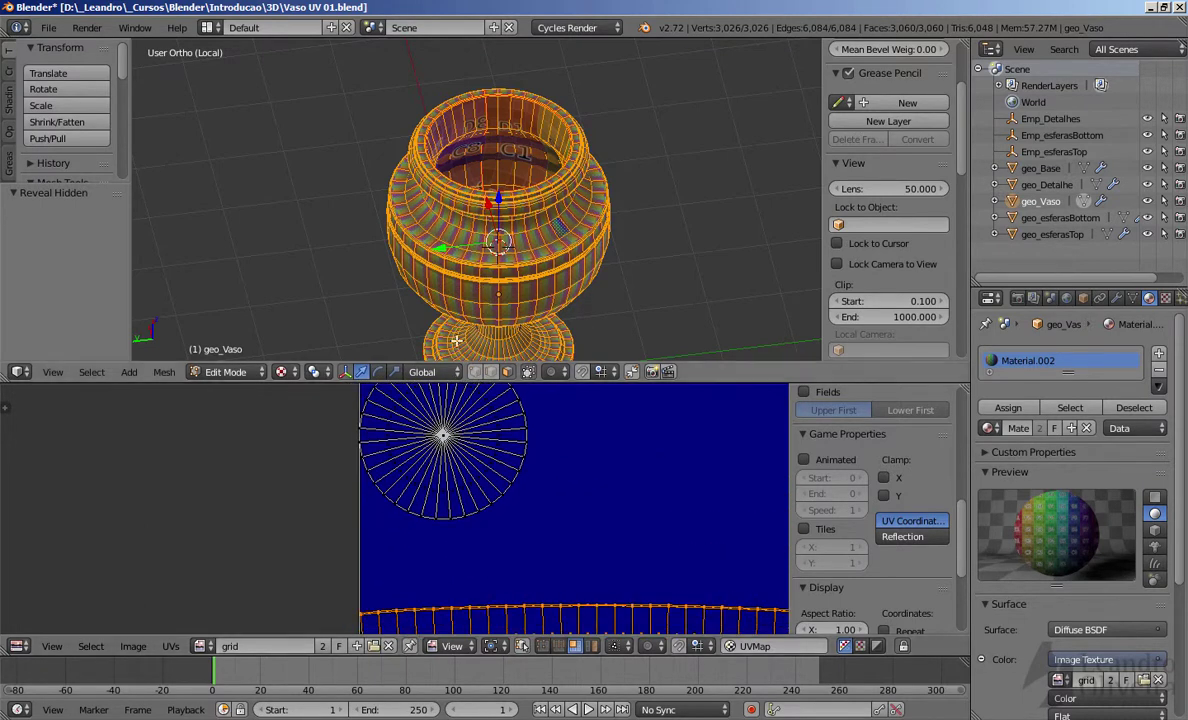
{"action": "key", "text": "ctrl+0"}
{"action": "middle_click_drag", "start_coordinate": [493, 497], "coordinate": [481, 567]}
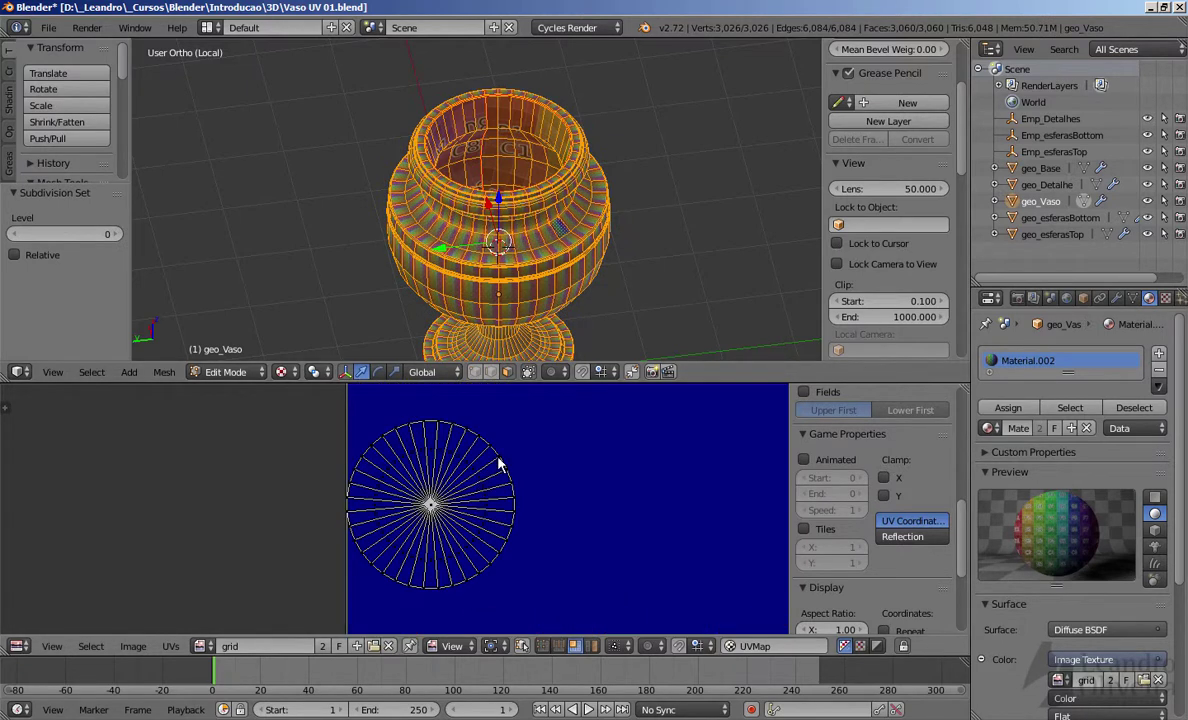
{"action": "key", "text": "l"}
{"action": "scroll", "coordinate": [456, 504], "scroll_direction": "down", "scroll_amount": 4}
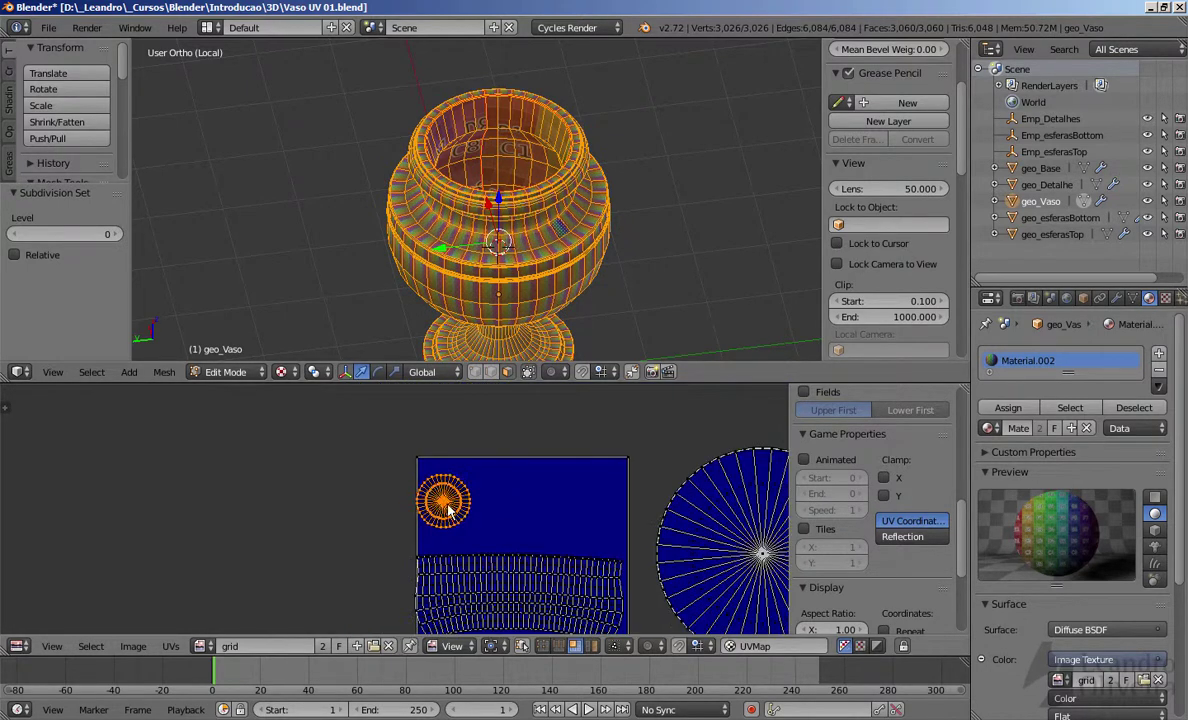
Step: Add the curved interior wall island to the selection and move it with the floor island outside the UV square, about -1.218 in X and 0.071 in Y
{"action": "scroll", "coordinate": [507, 582], "scroll_direction": "up", "scroll_amount": 2}
{"action": "middle_click_drag", "start_coordinate": [514, 577], "coordinate": [499, 543]}
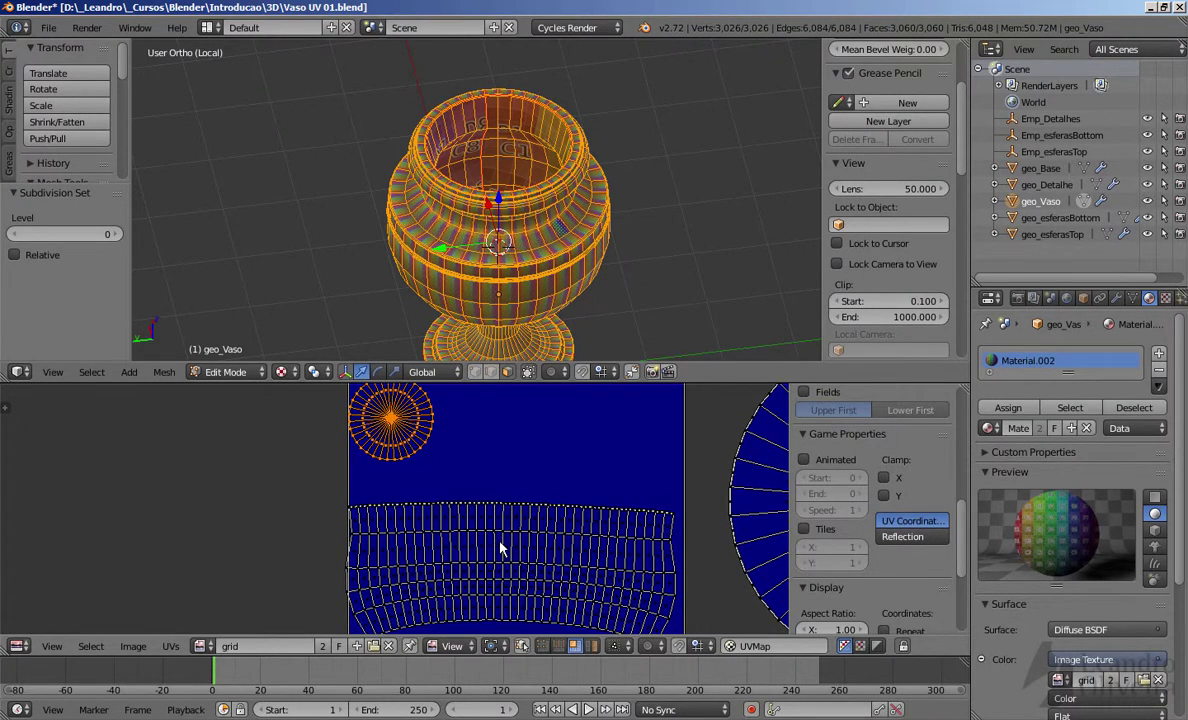
{"action": "key", "text": "l"}
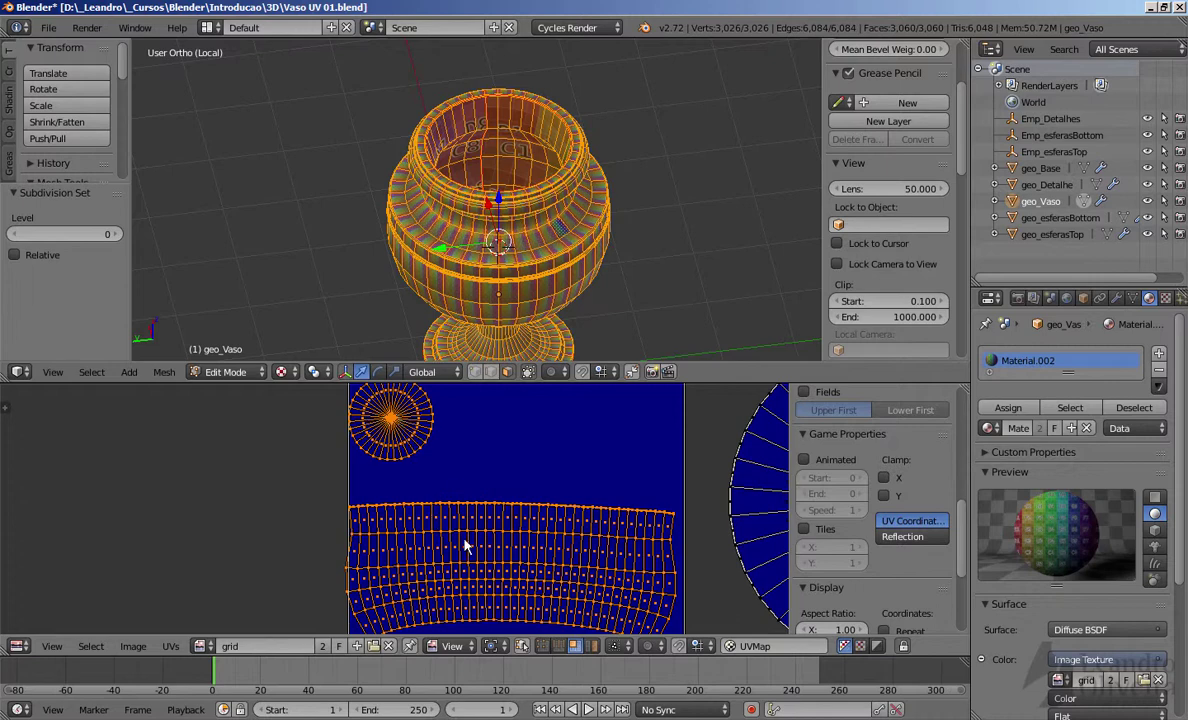
{"action": "key", "text": "g"}
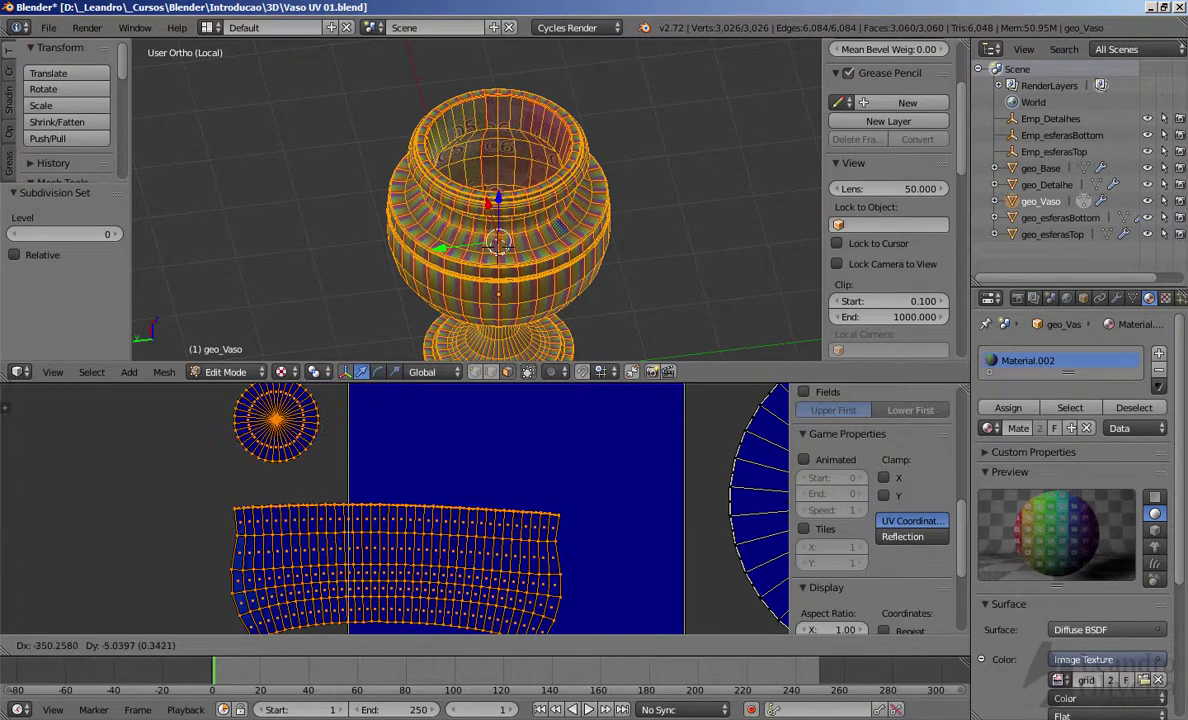
{"action": "left_click", "coordinate": [53, 517]}
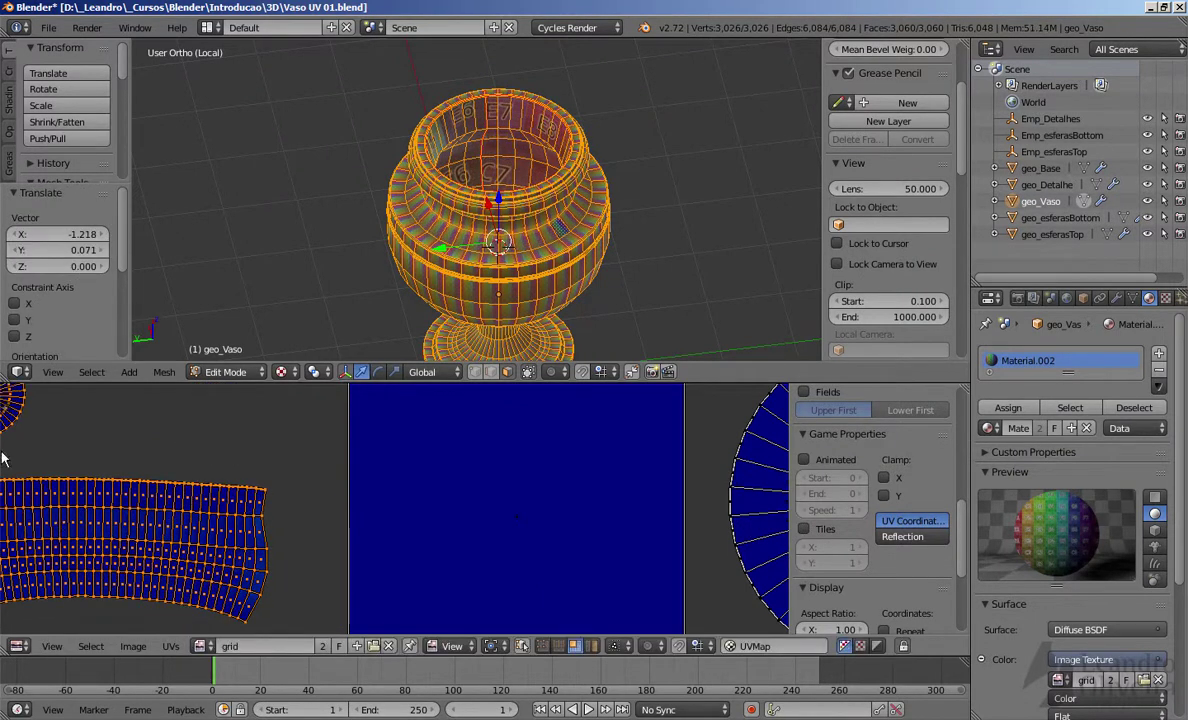
Step: Switch the vase to Object Mode and examine the grid texture on its outer body and foot from several angles
{"action": "scroll", "coordinate": [498, 320], "scroll_direction": "down", "scroll_amount": 3}
{"action": "middle_click_drag", "start_coordinate": [485, 235], "coordinate": [548, 186]}
{"action": "key", "text": "Tab"}
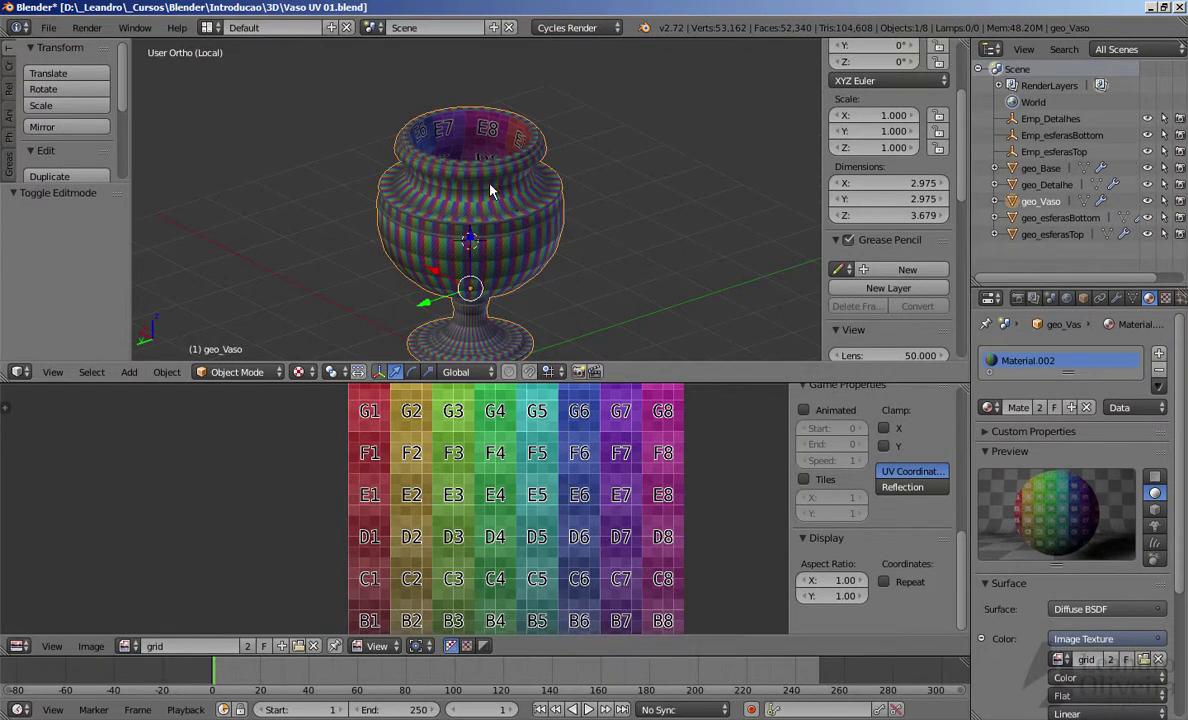
{"action": "middle_click_drag", "start_coordinate": [454, 169], "coordinate": [561, 178]}
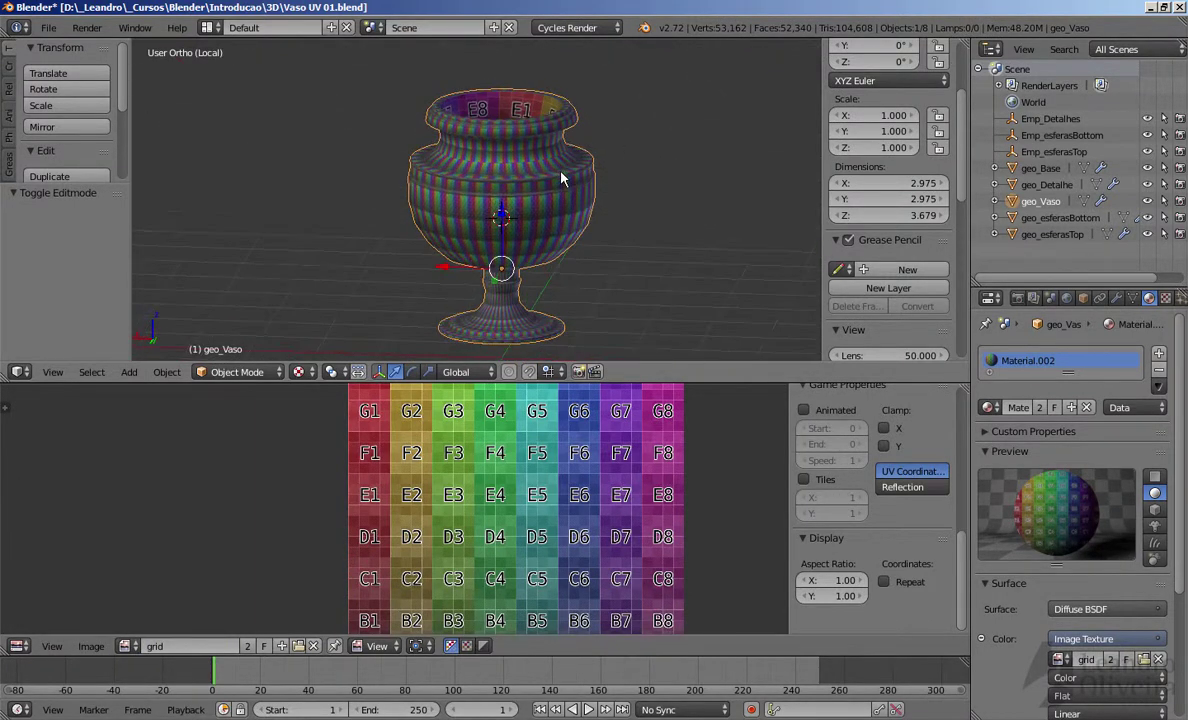